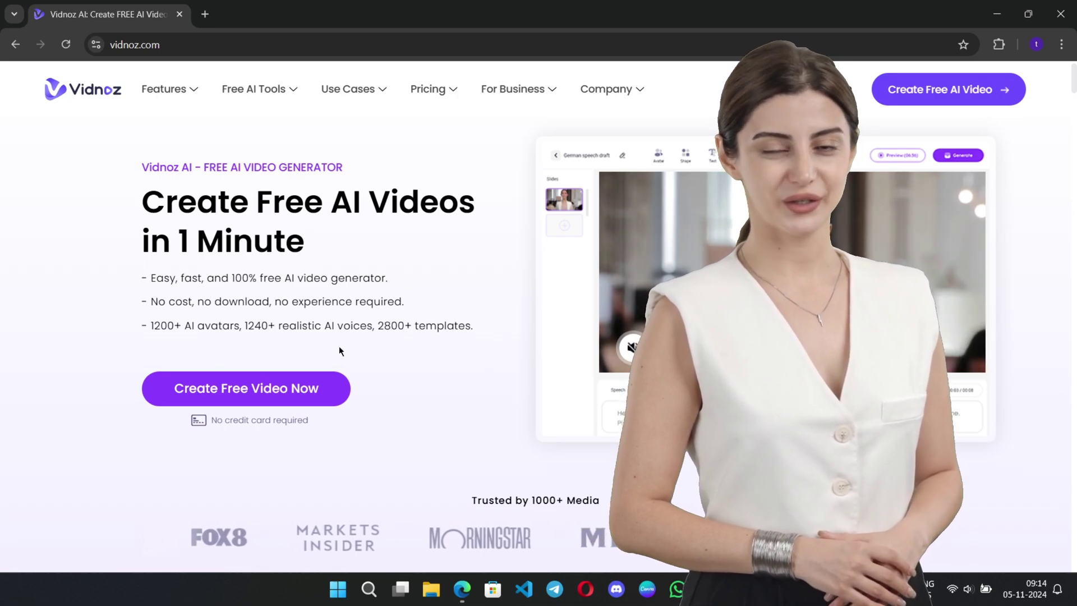
Step: Scroll through the Vidnoz AI homepage features and return to the top
scroll(339, 351, "down", 10)
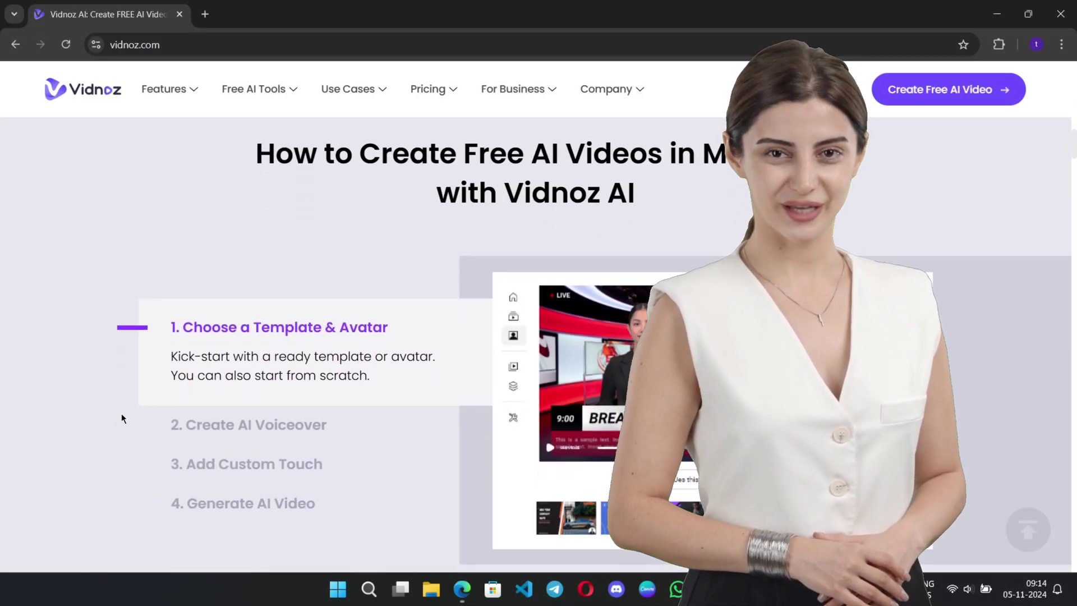
scroll(245, 506, "down", 10)
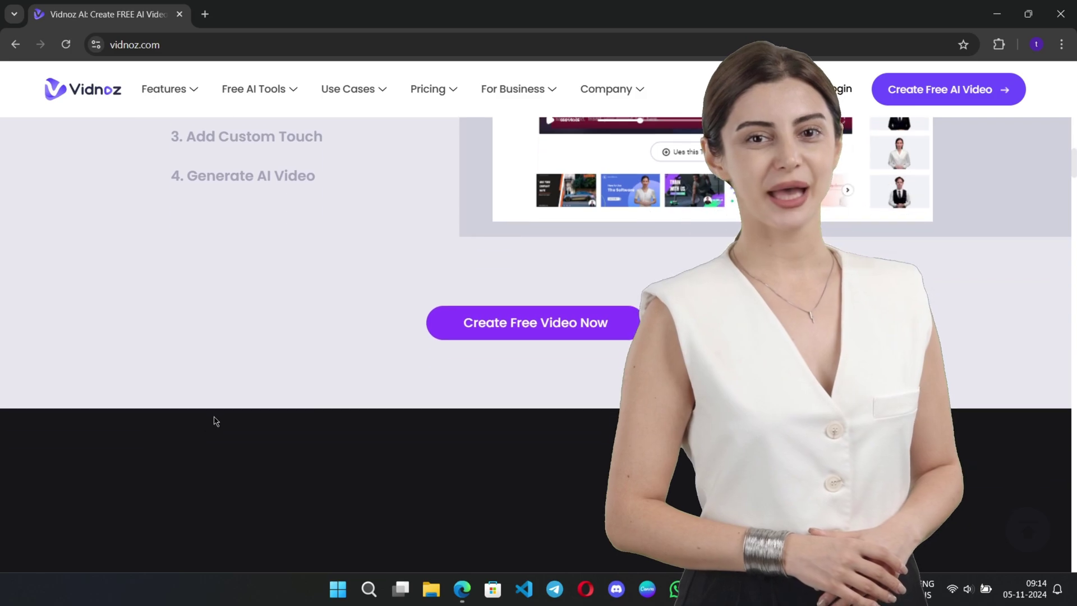
scroll(230, 410, "down", 3)
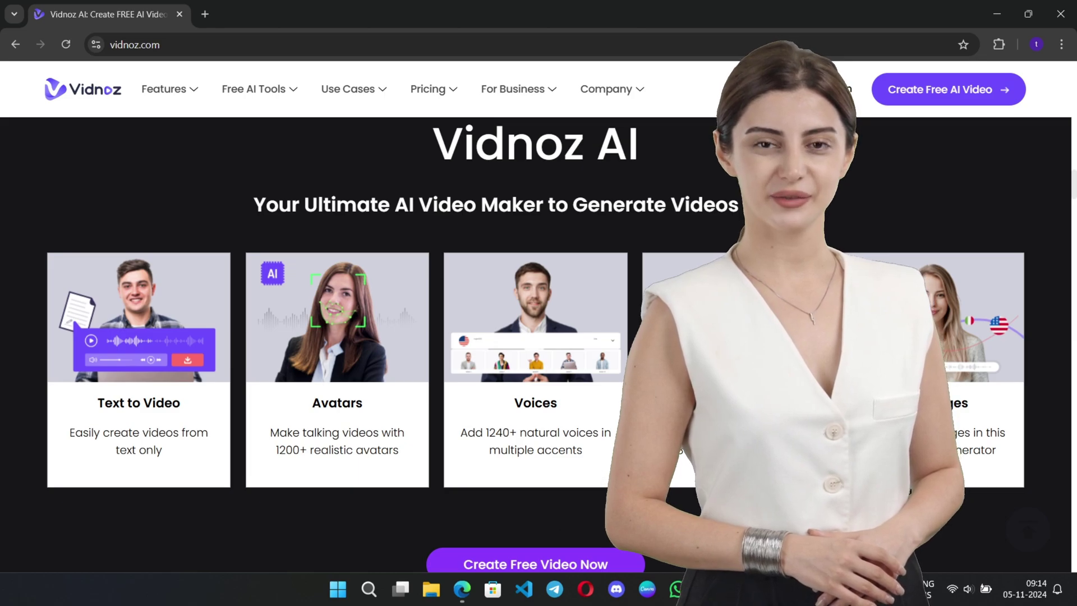
scroll(282, 485, "down", 5)
scroll(348, 431, "down", 4)
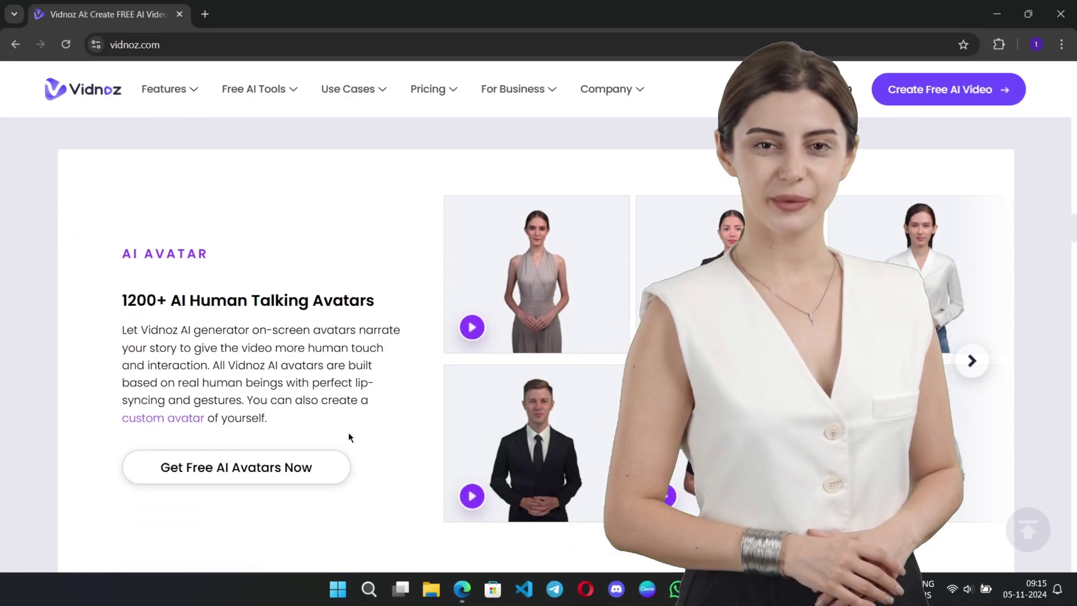
scroll(274, 418, "up", 3)
scroll(343, 343, "down", 1)
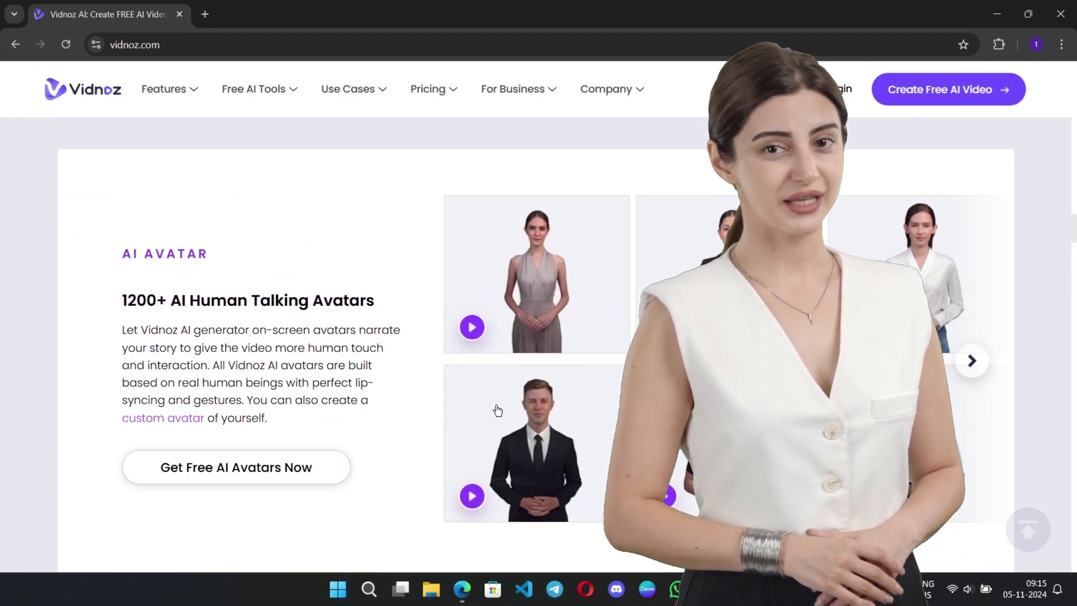
scroll(329, 413, "down", 8)
scroll(329, 413, "up", 1)
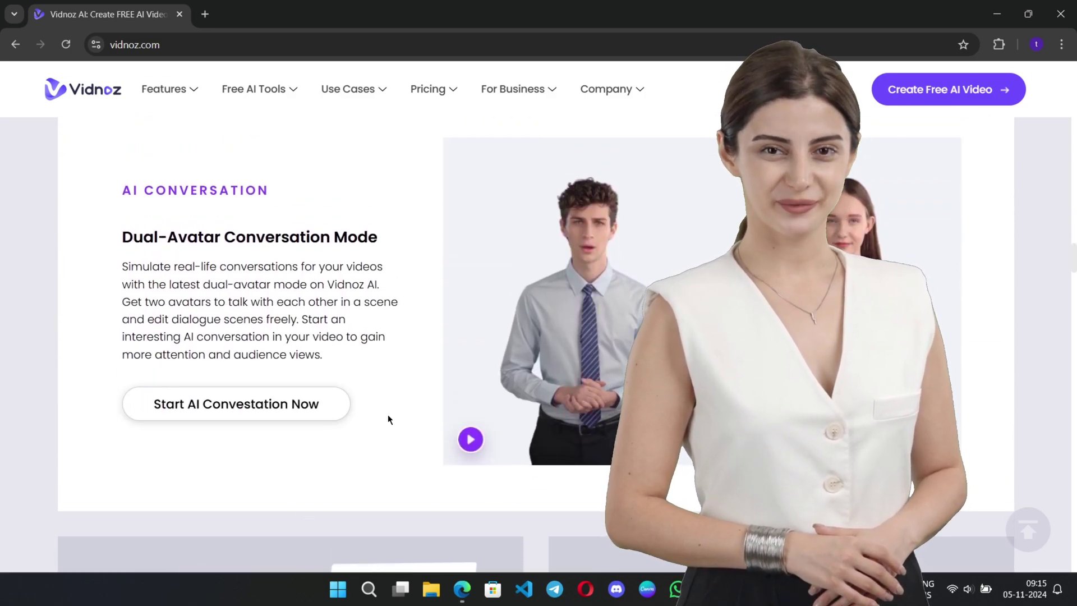
scroll(402, 433, "down", 10)
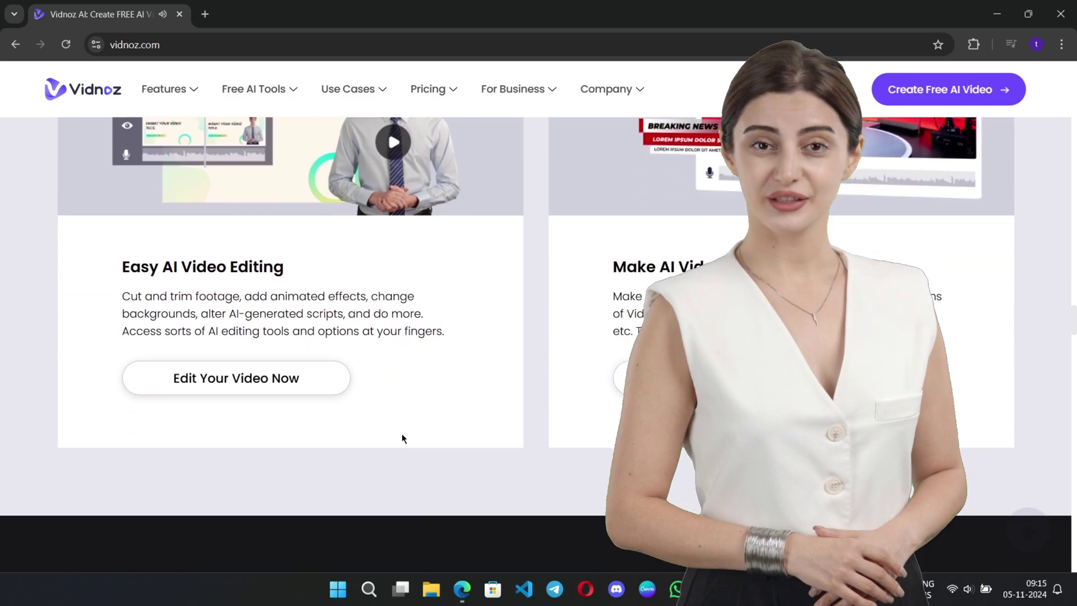
scroll(402, 434, "down", 10)
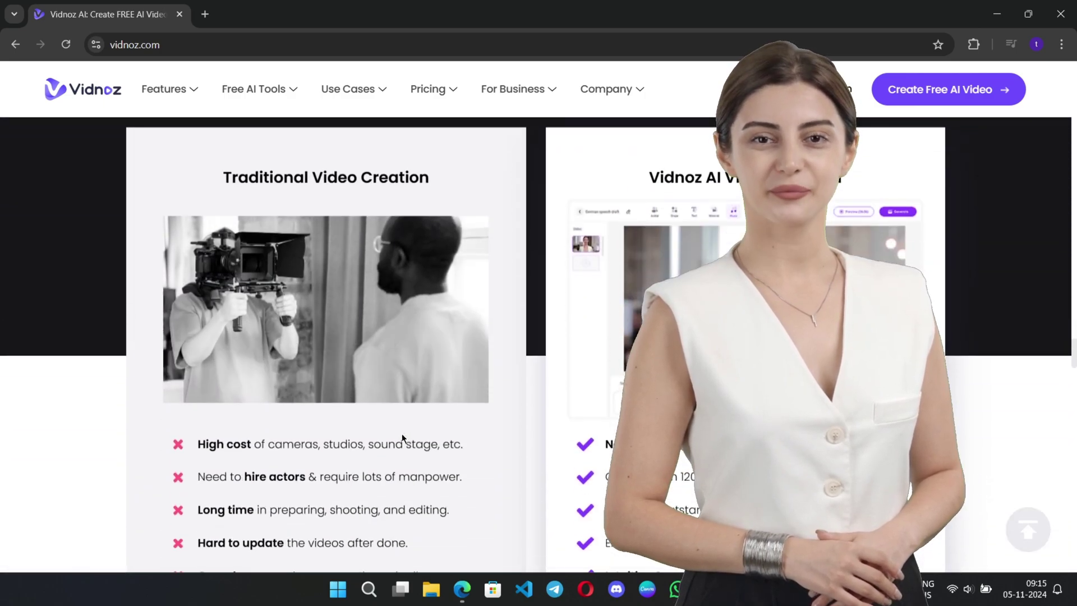
scroll(401, 437, "up", 3)
scroll(402, 437, "down", 6)
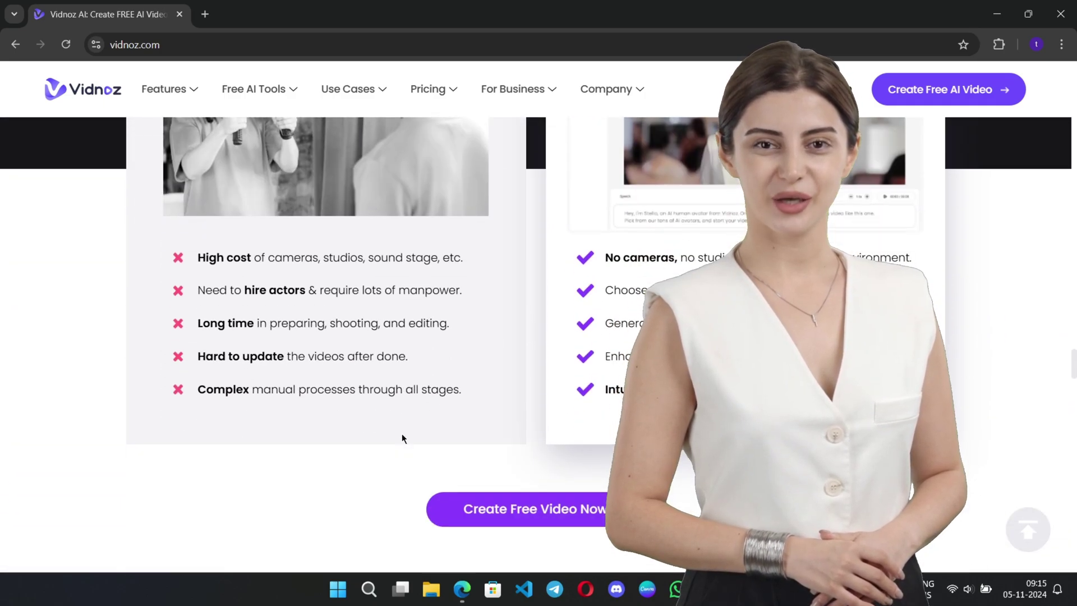
scroll(82, 240, "up", 15)
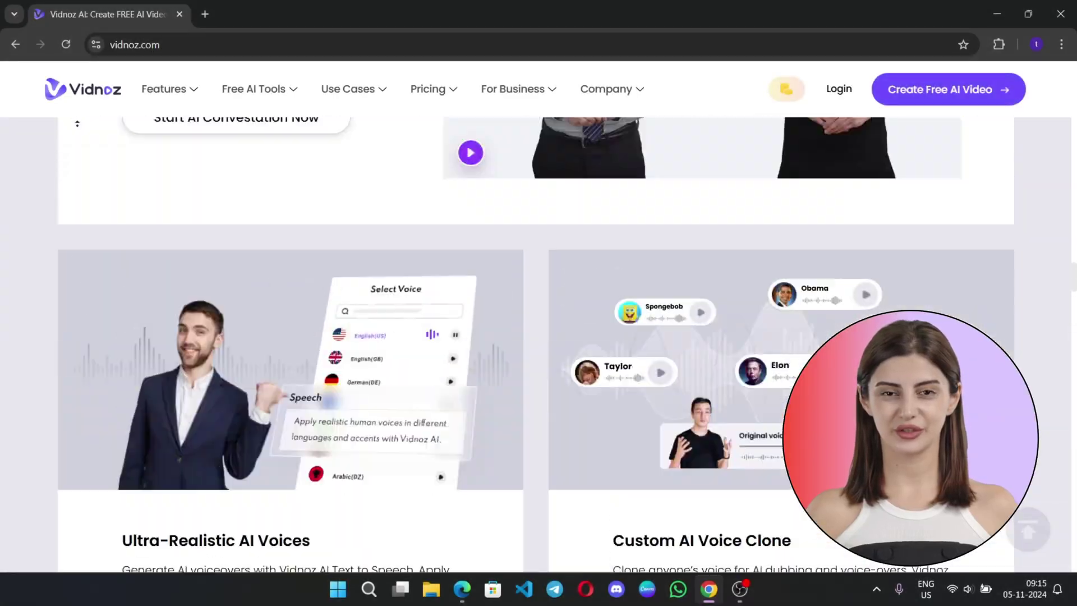
scroll(77, 123, "up", 20)
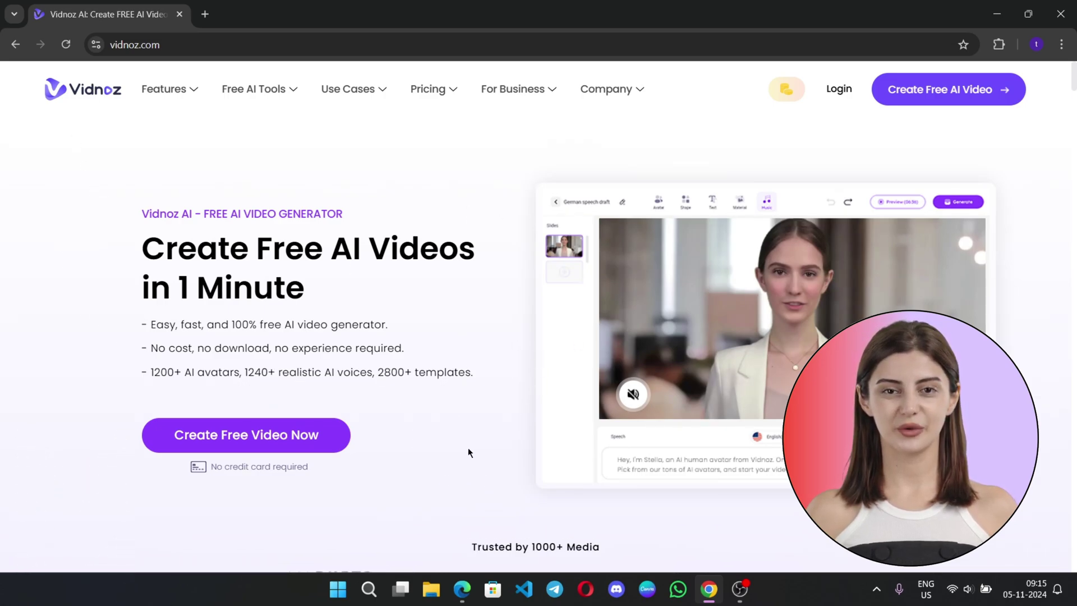
Step: Open the Welcome to Vidnoz window and sign in with a Google account
left_click(838, 99)
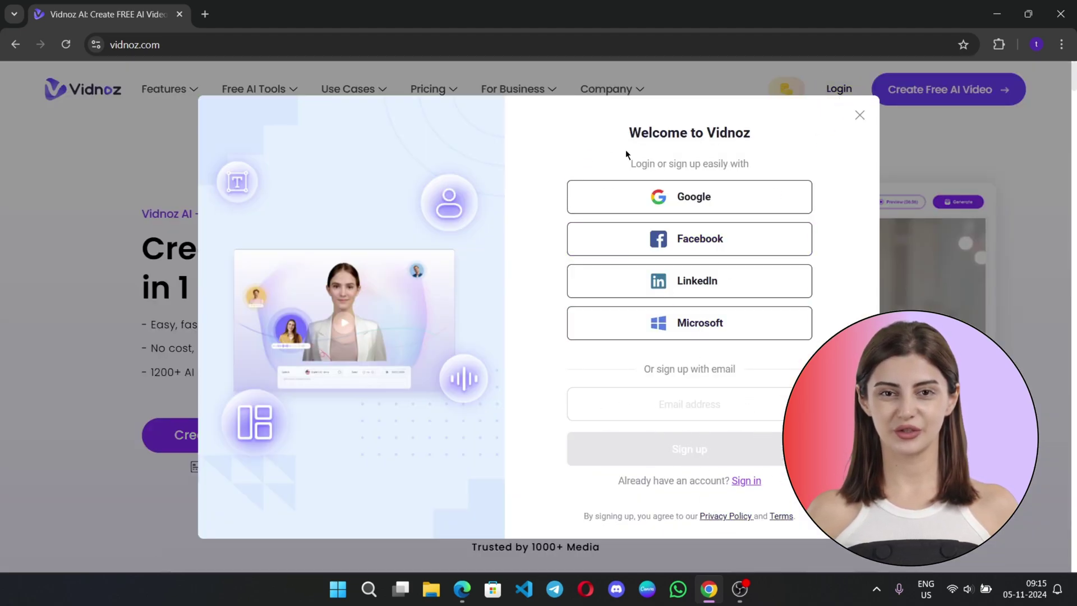
left_click(727, 200)
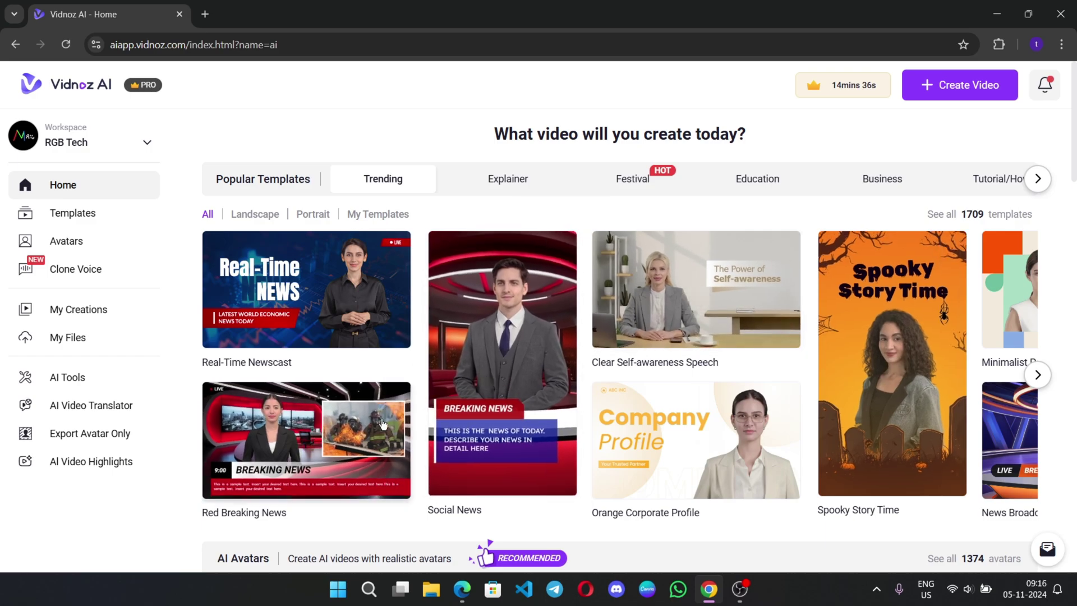
scroll(383, 423, "down", 7)
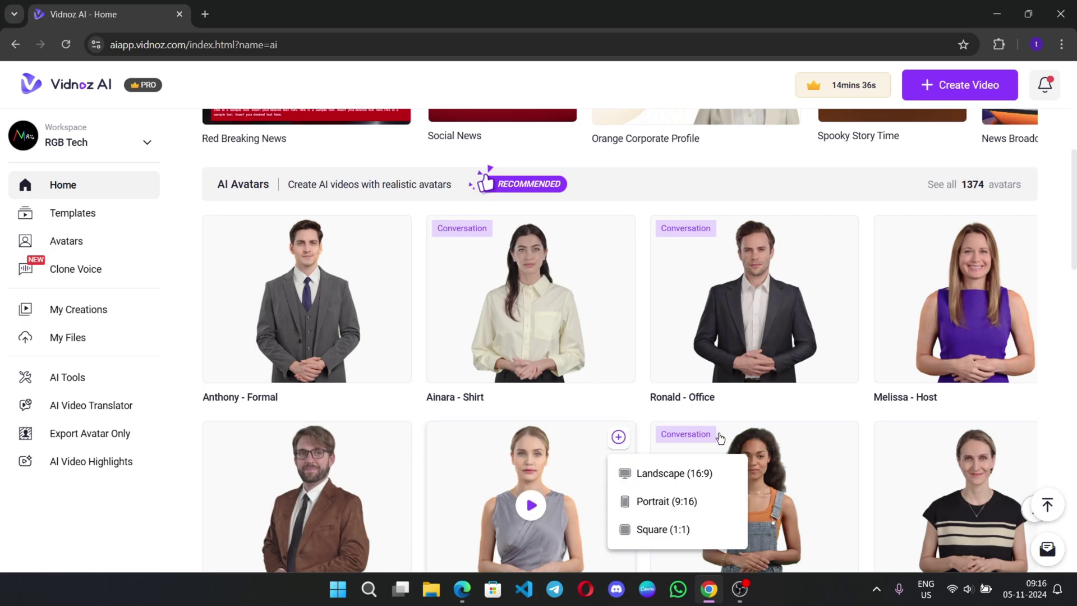
scroll(896, 376, "down", 1)
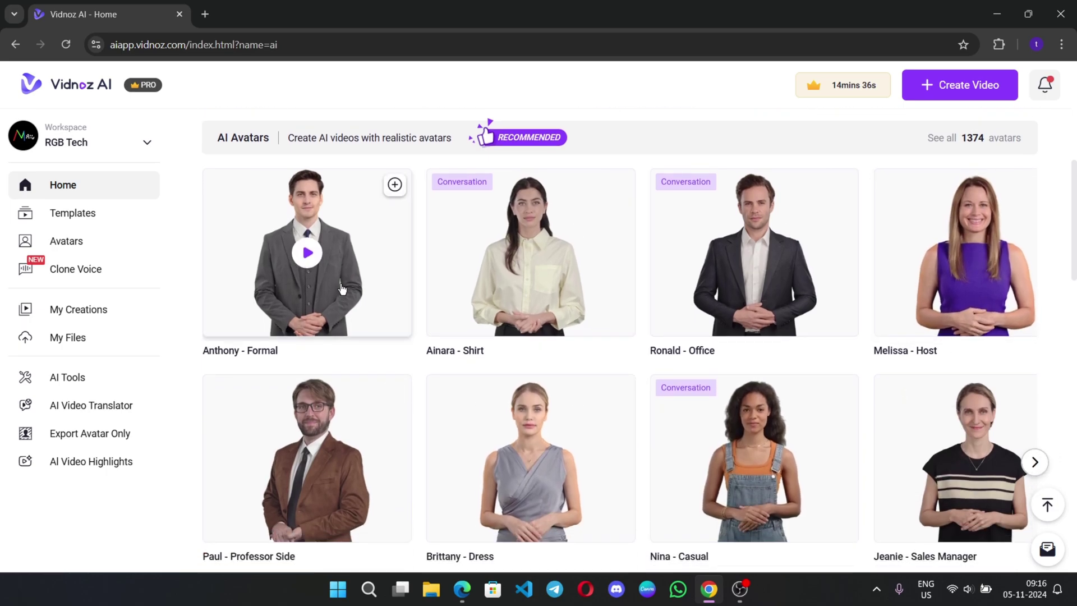
scroll(519, 314, "down", 10)
scroll(519, 314, "down", 3)
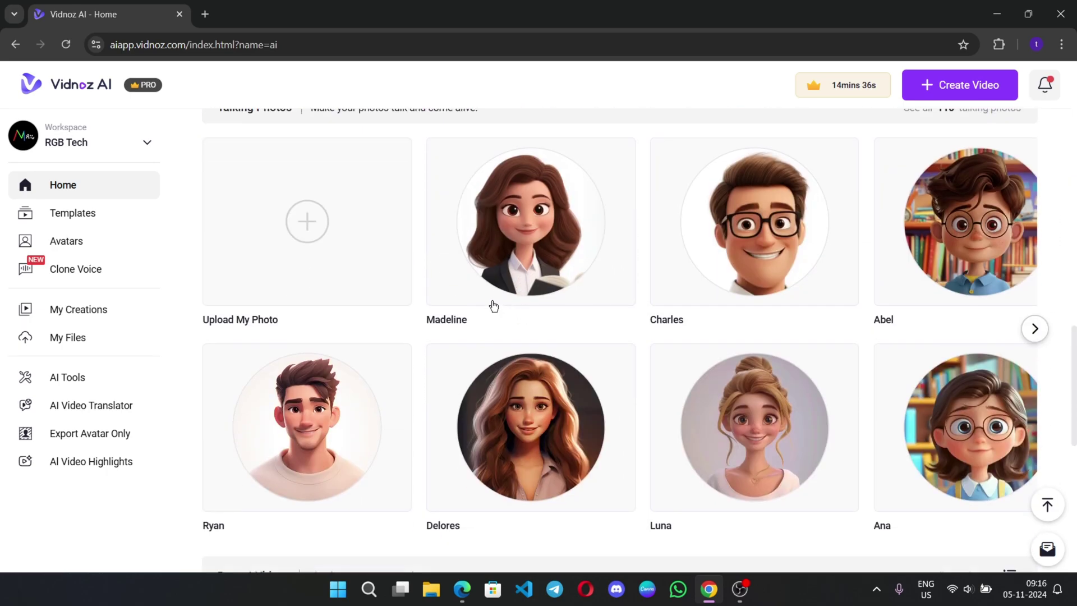
scroll(729, 393, "down", 3)
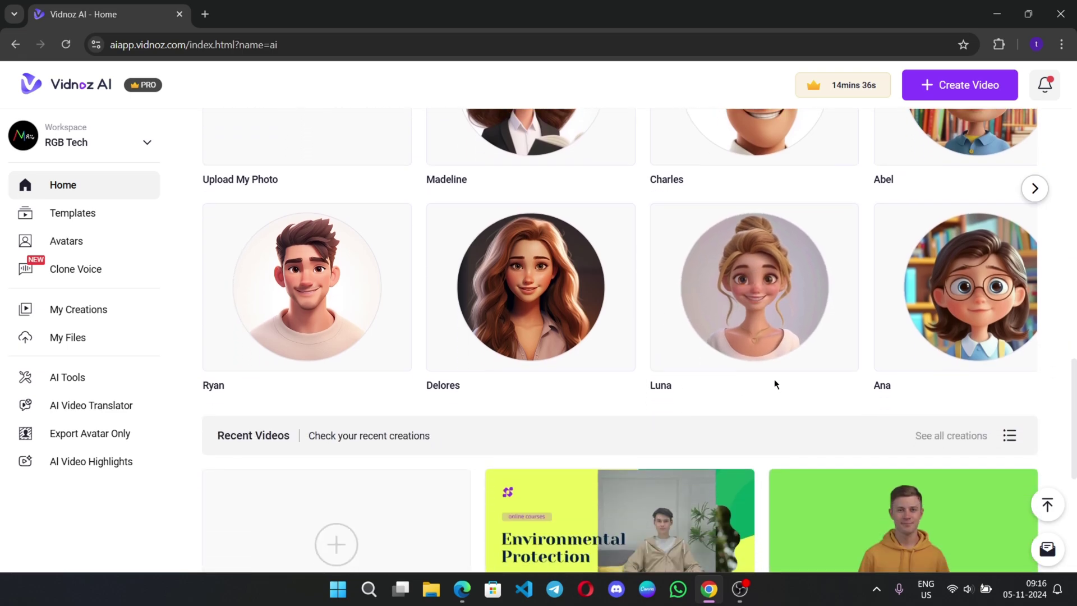
scroll(655, 397, "down", 4)
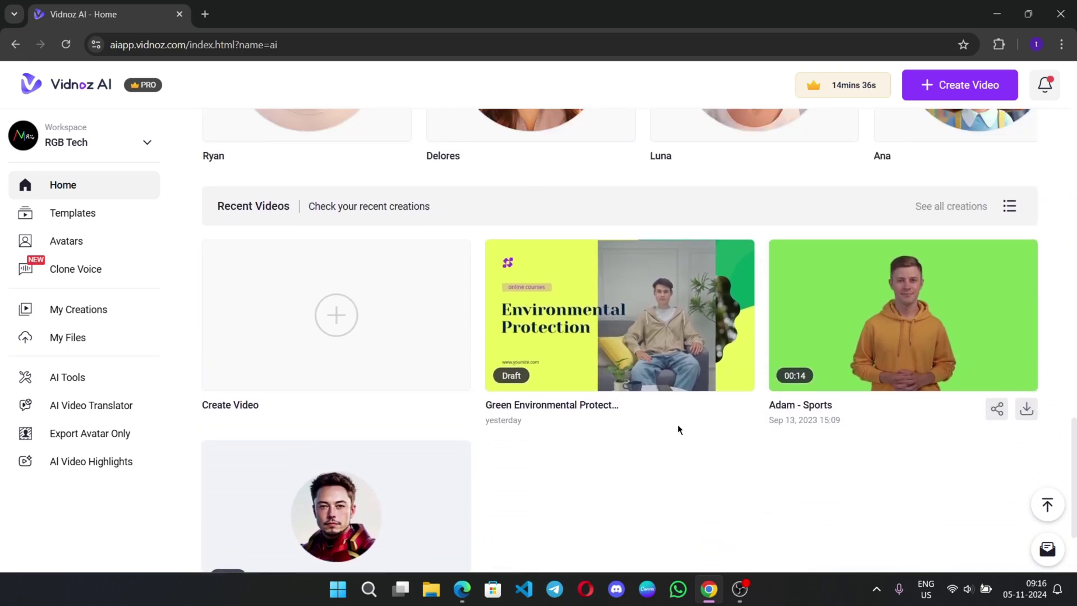
scroll(678, 428, "up", 8)
scroll(678, 427, "up", 12)
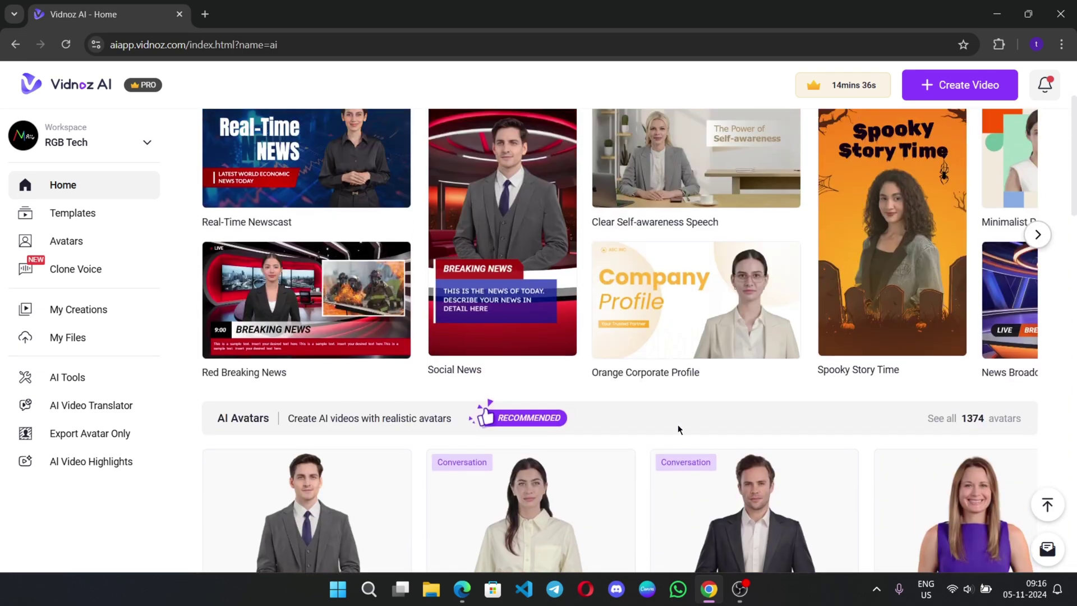
scroll(677, 429, "up", 3)
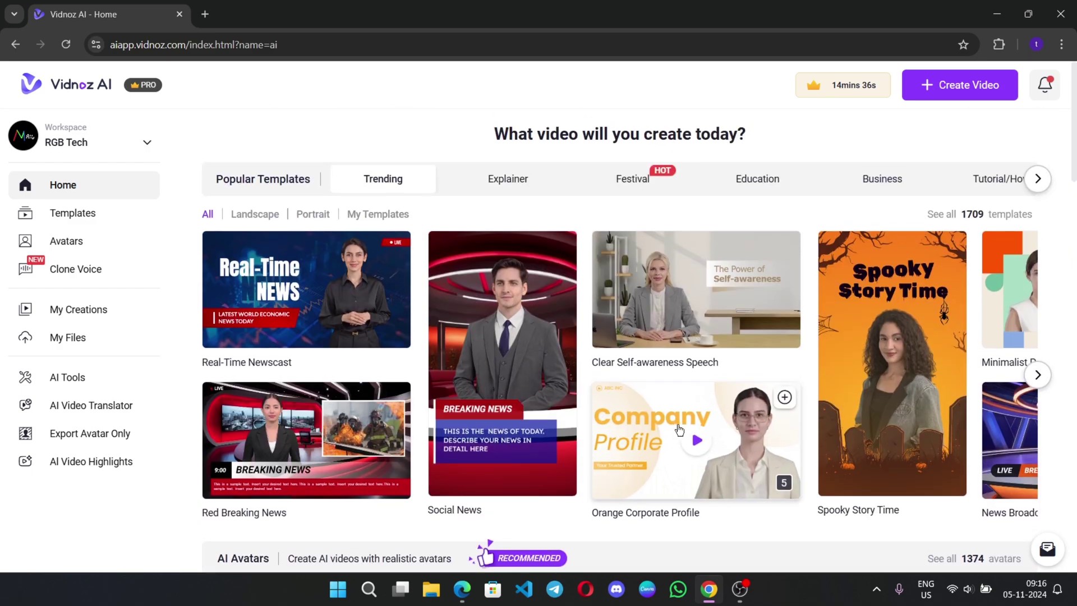
Step: Preview the Social News and Real-Time Newscast template videos
left_click(504, 365)
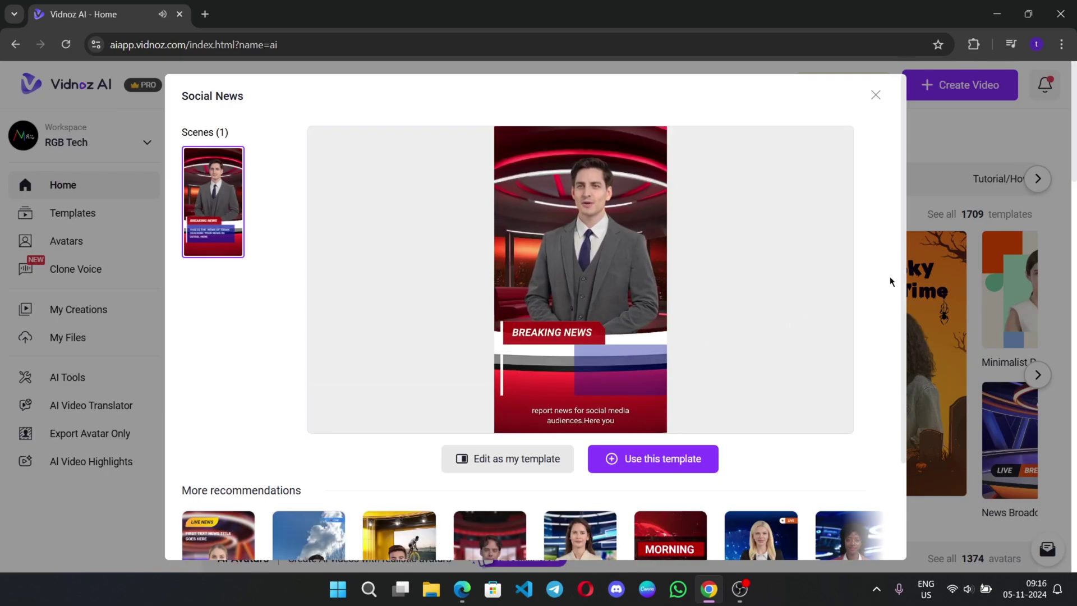
scroll(714, 456, "down", 2)
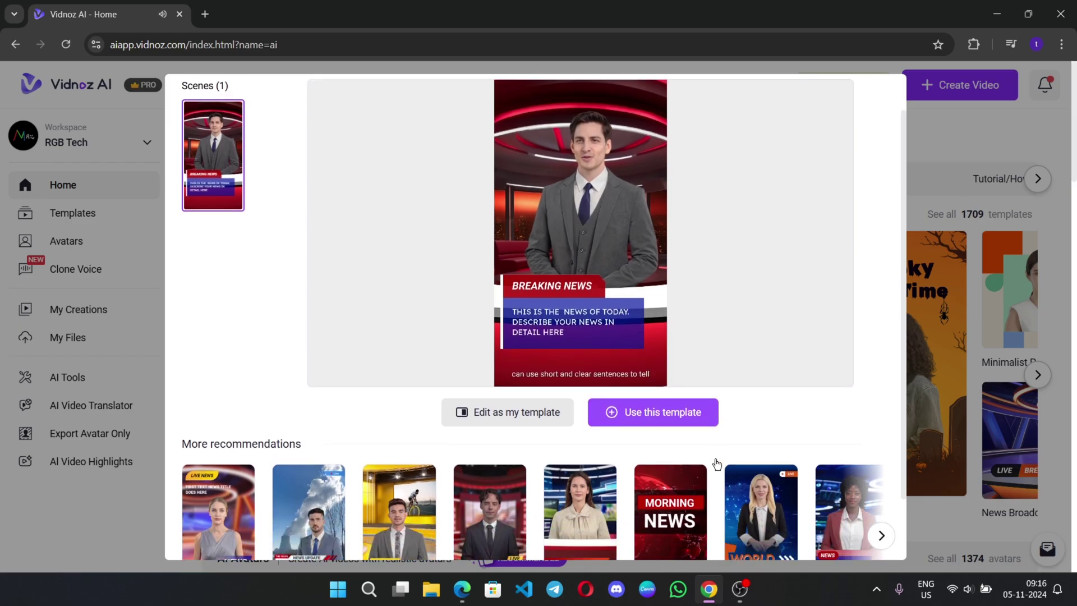
scroll(813, 420, "up", 2)
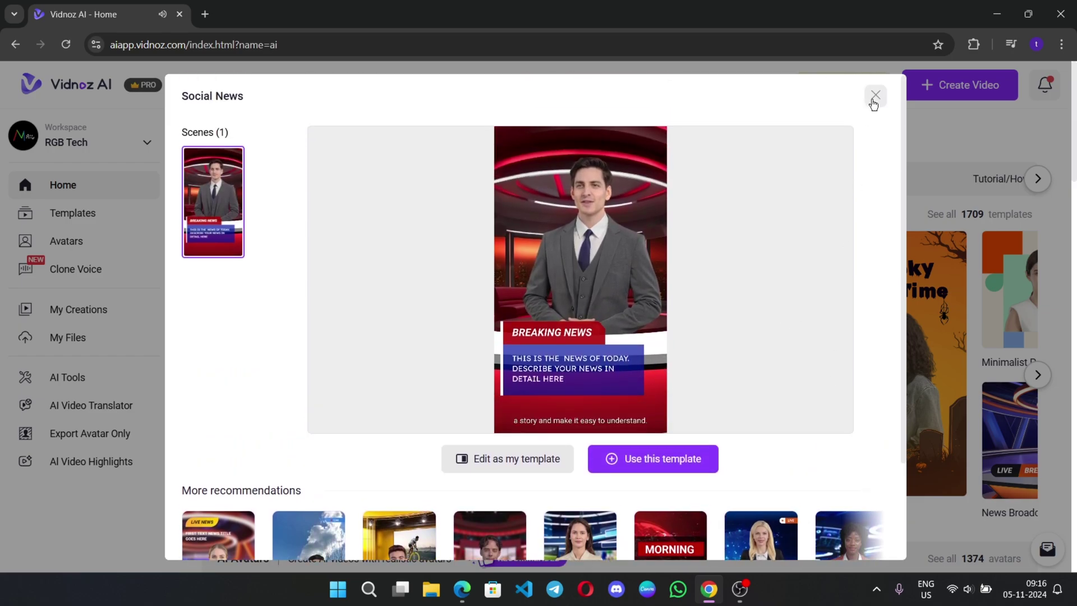
left_click(875, 97)
left_click(344, 291)
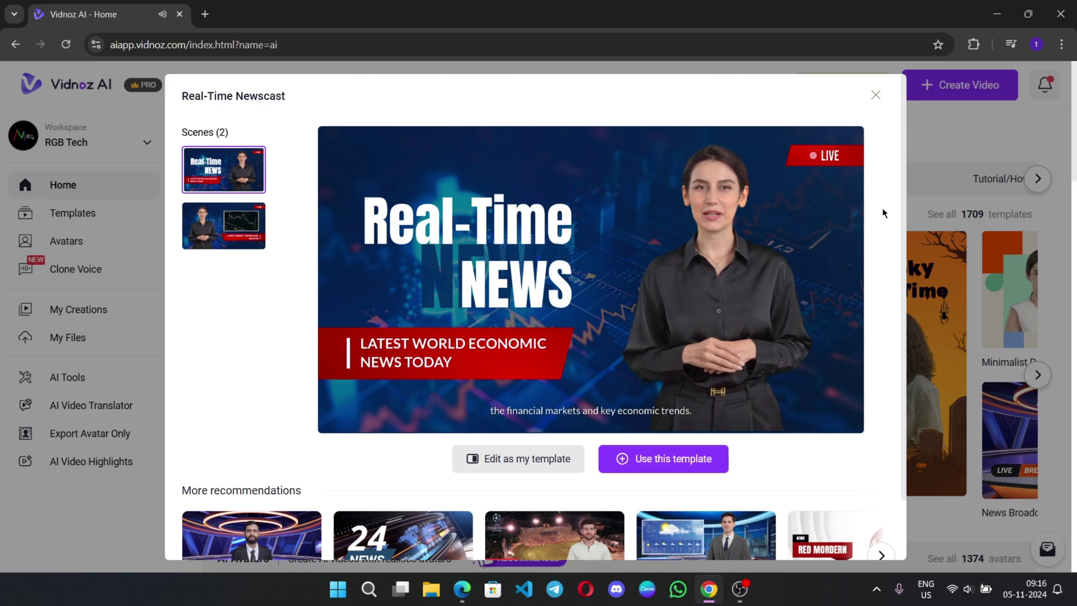
left_click(876, 95)
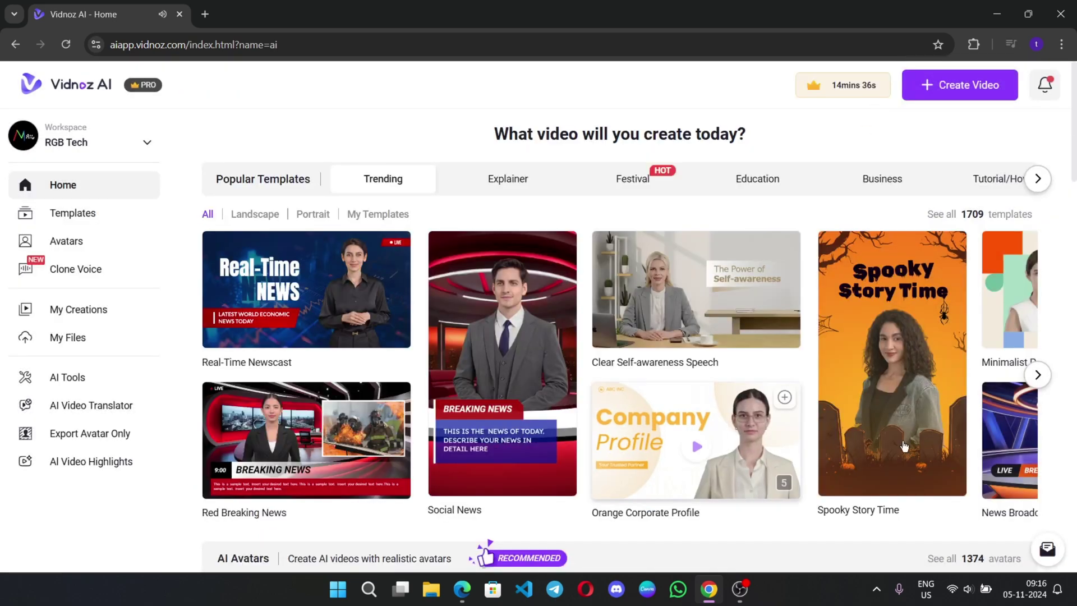
Step: Preview the Anthony - Formal and Brittany - Dress avatars
scroll(353, 360, "down", 5)
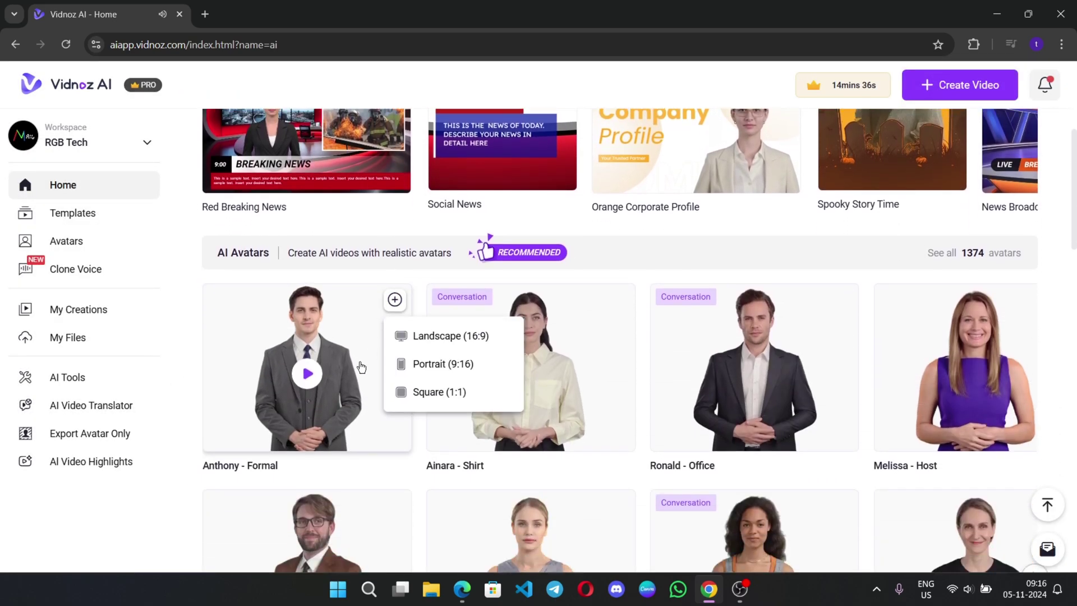
left_click(308, 347)
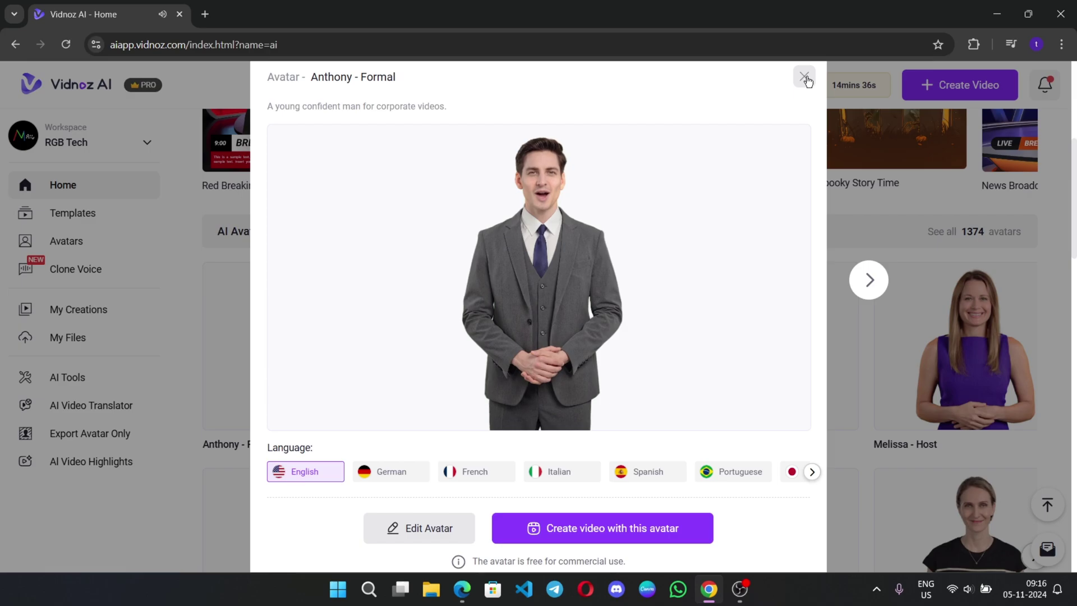
left_click(804, 76)
scroll(476, 168, "down", 3)
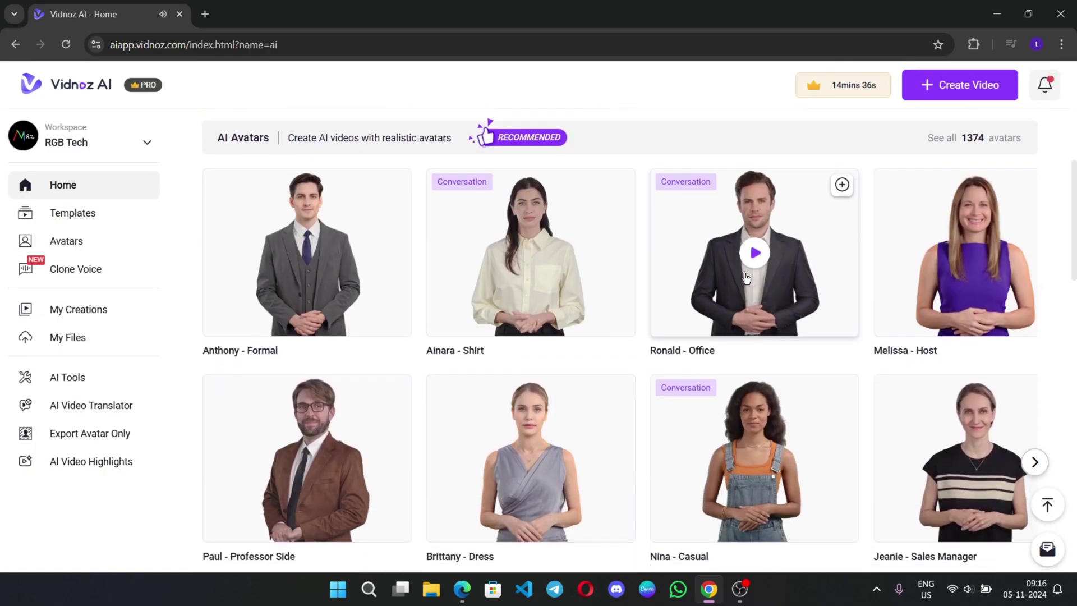
scroll(701, 342, "down", 3)
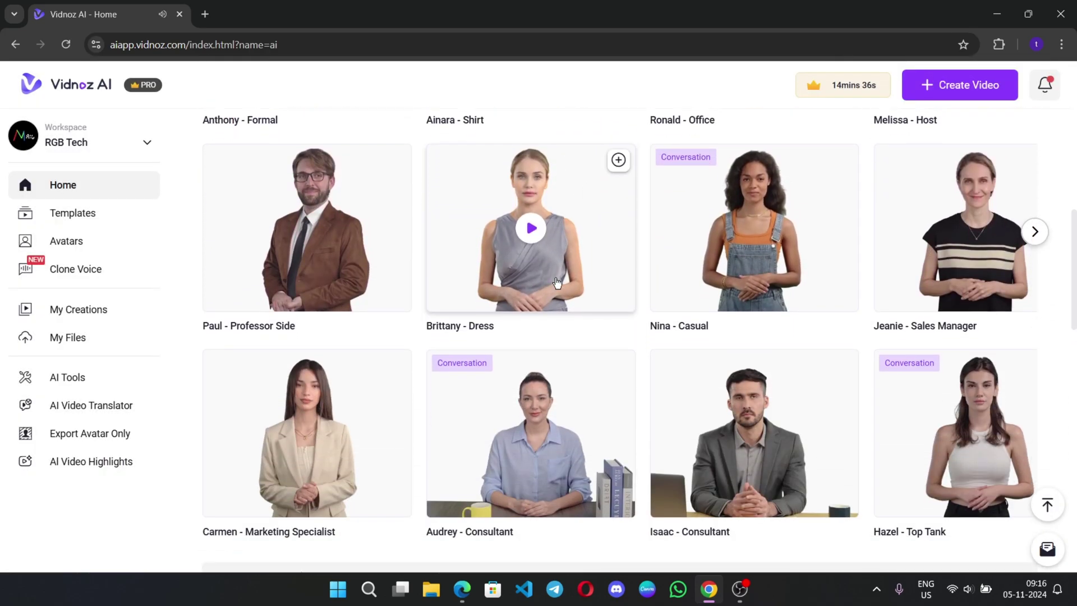
left_click(528, 225)
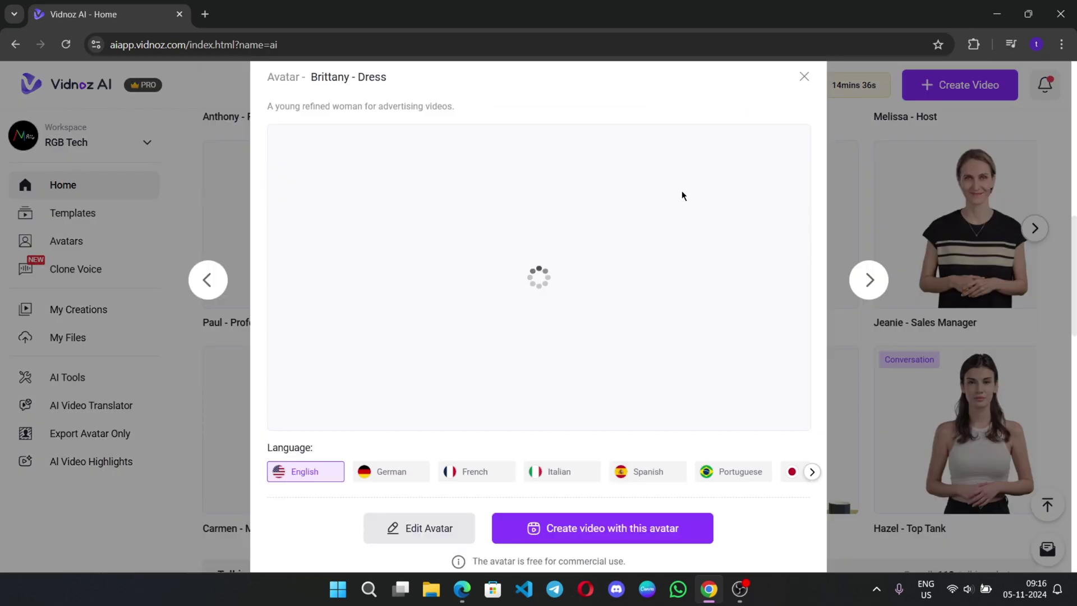
left_click(803, 77)
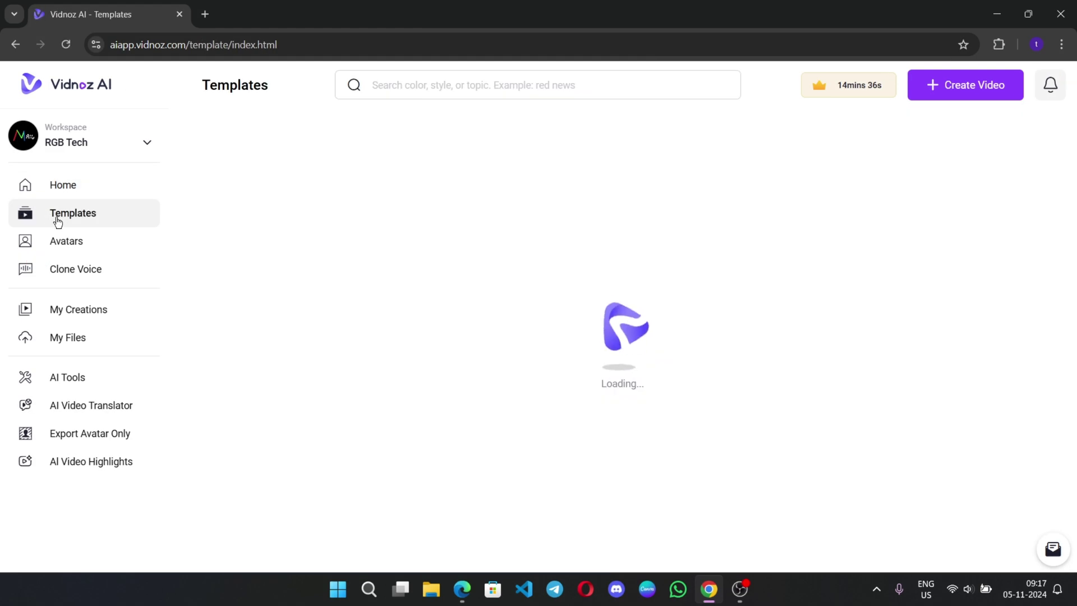
Step: Browse the landscape templates and preview the Modern Talk Show Ad template
scroll(601, 343, "down", 8)
scroll(599, 351, "down", 14)
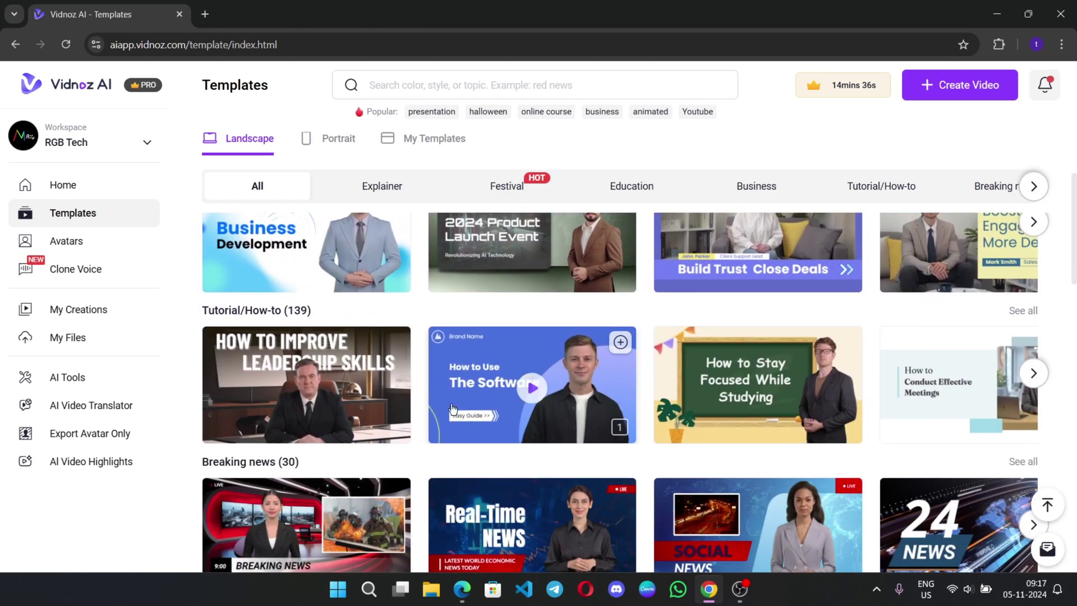
scroll(839, 400, "down", 8)
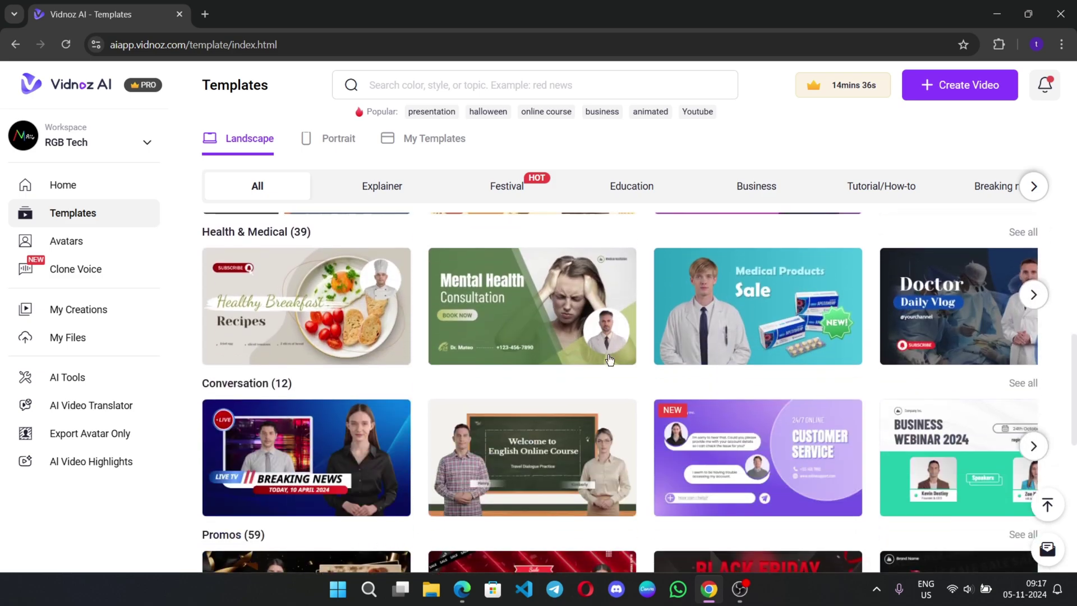
scroll(576, 331, "up", 9)
scroll(576, 331, "up", 9)
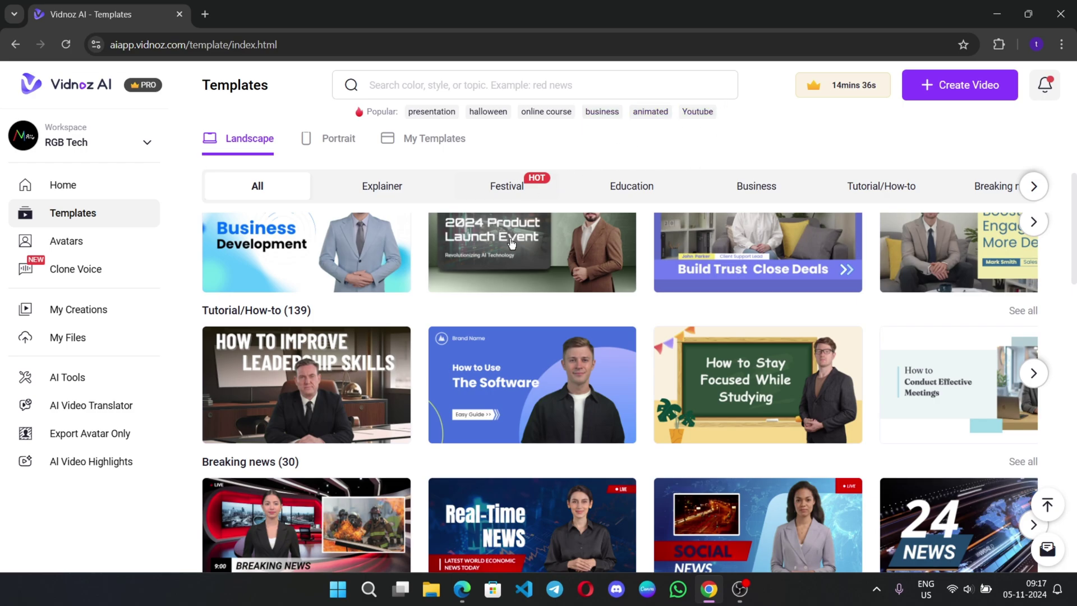
scroll(511, 242, "up", 5)
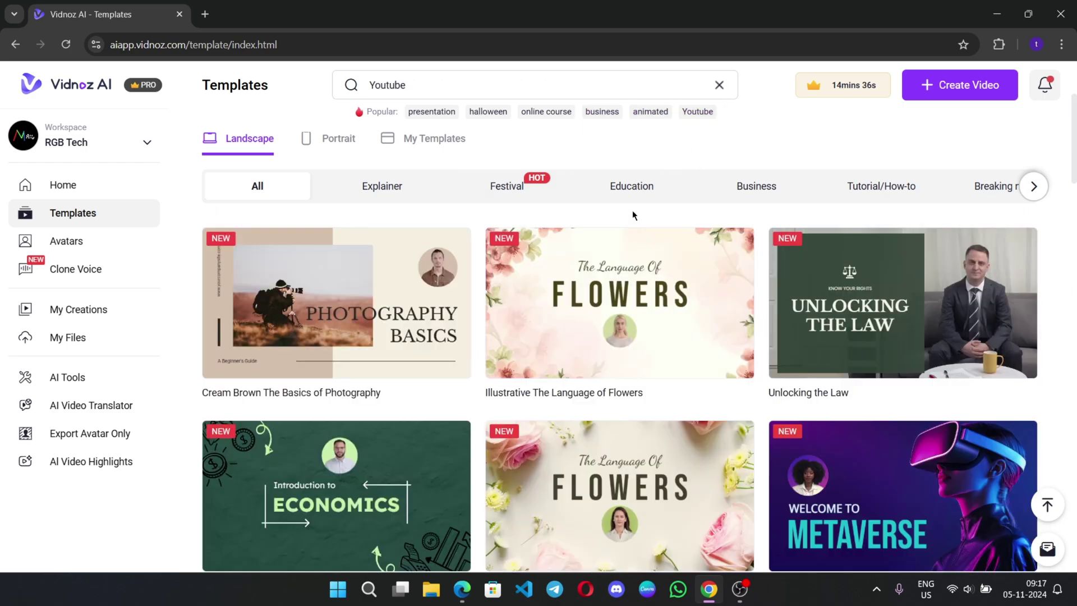
scroll(751, 395, "down", 10)
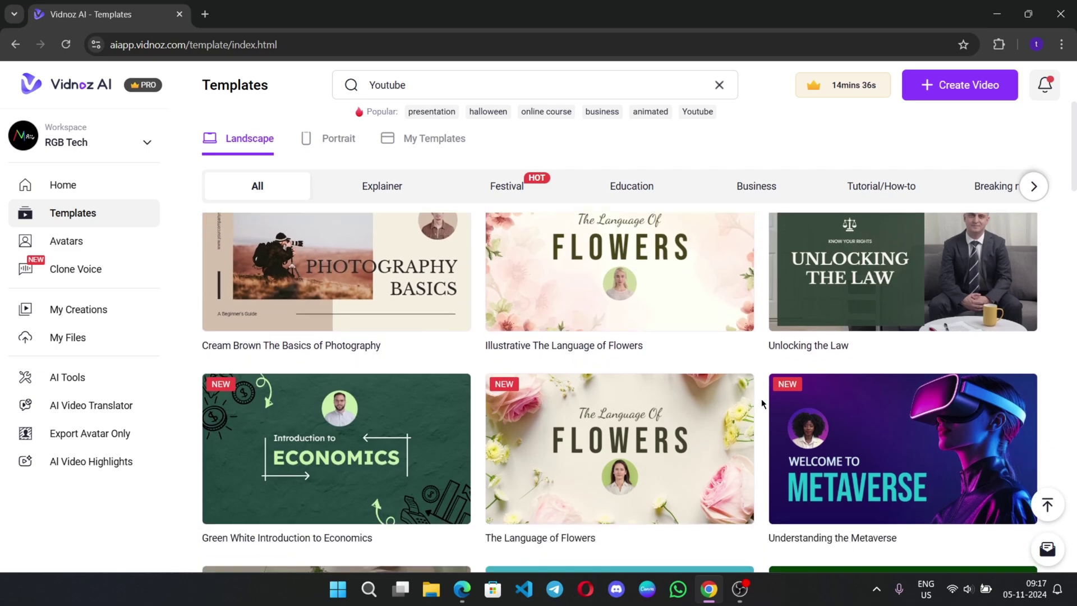
scroll(823, 343, "down", 2)
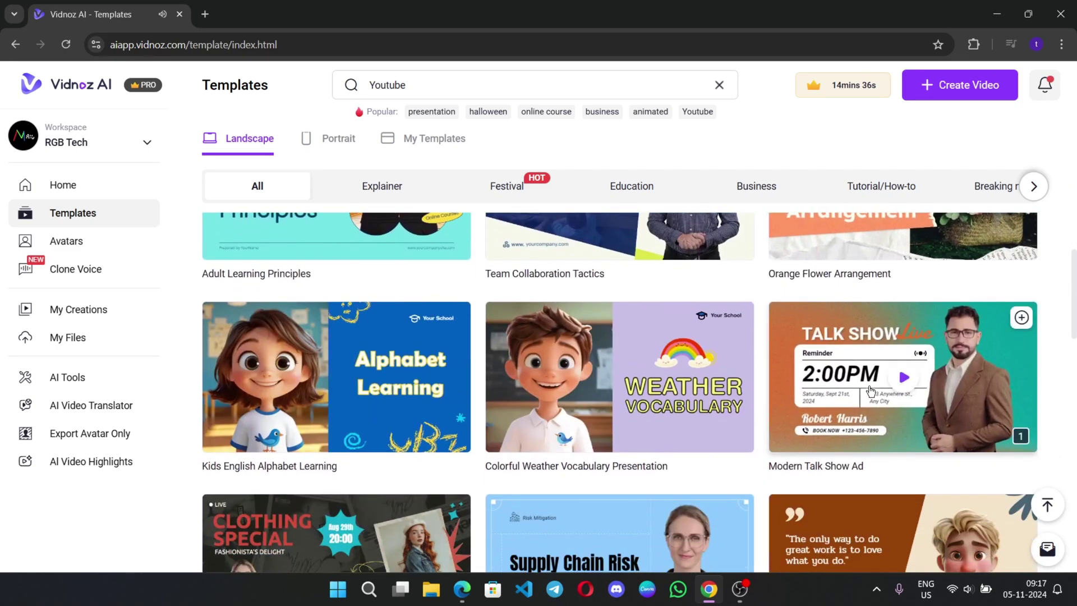
left_click(898, 375)
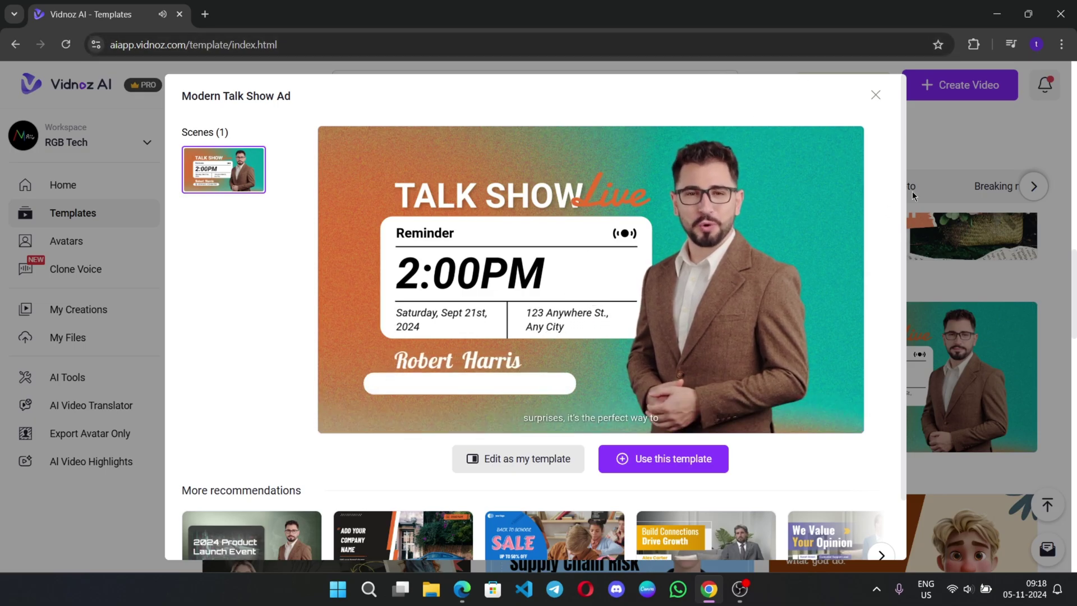
left_click(876, 96)
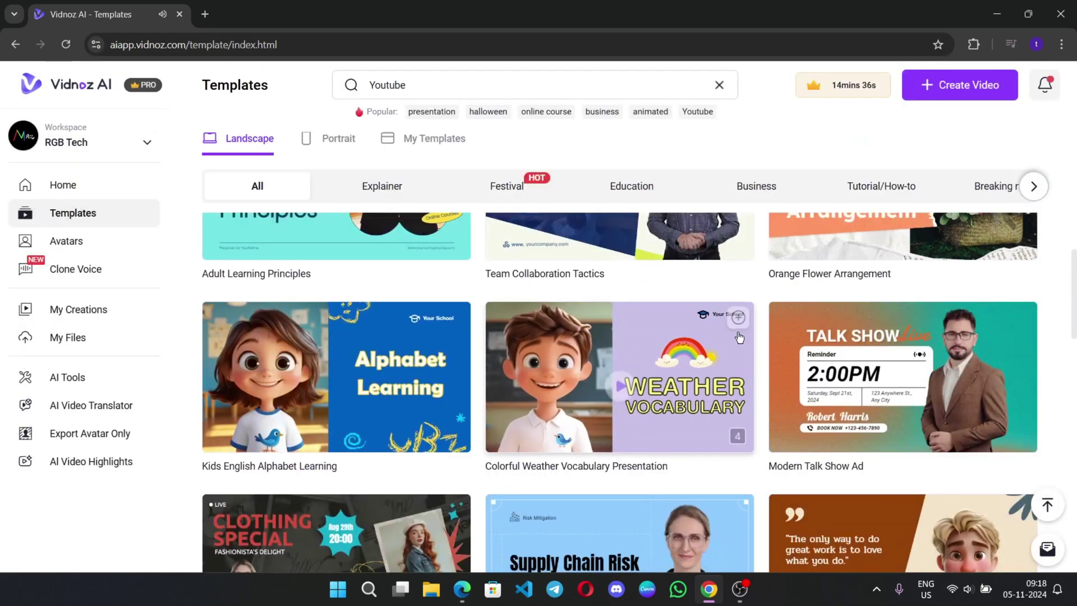
scroll(682, 285, "down", 10)
scroll(682, 285, "up", 7)
scroll(682, 285, "down", 4)
Step: Browse the Portrait templates, then view the empty My Templates list
left_click(331, 138)
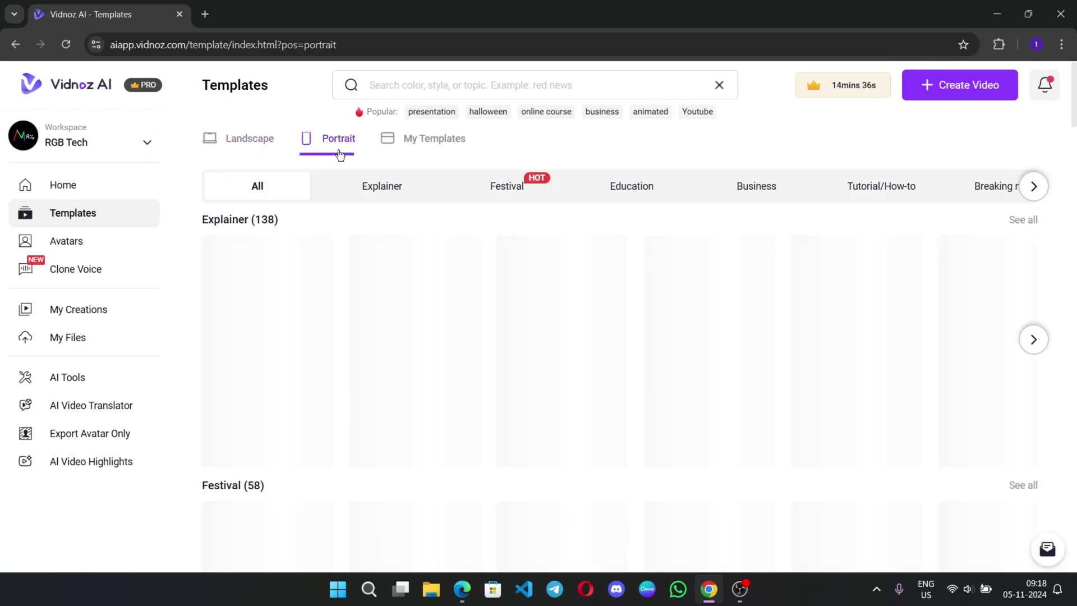
scroll(631, 370, "down", 12)
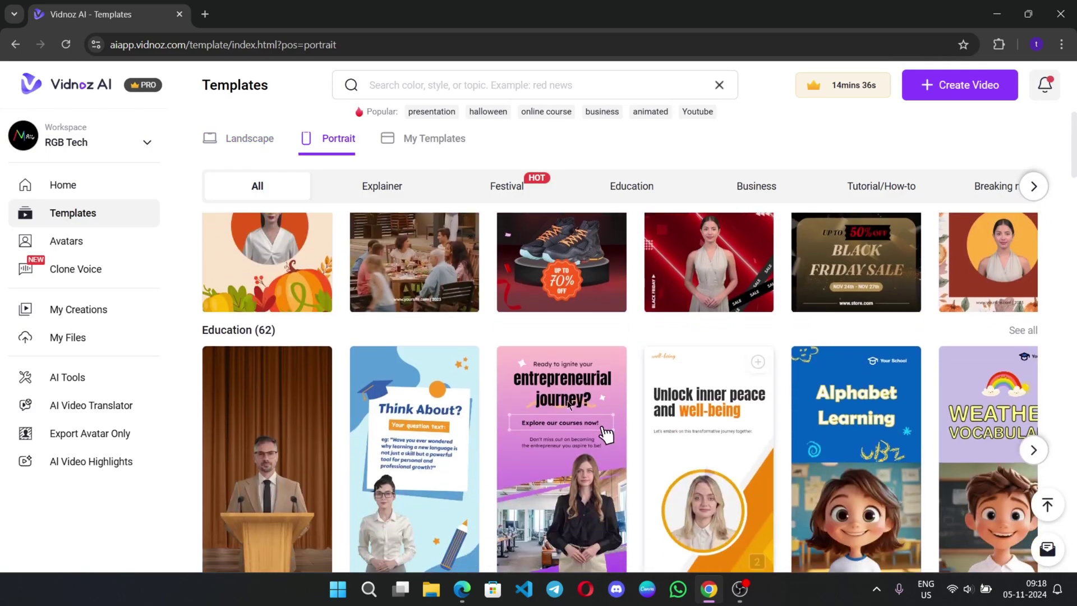
scroll(690, 353, "down", 3)
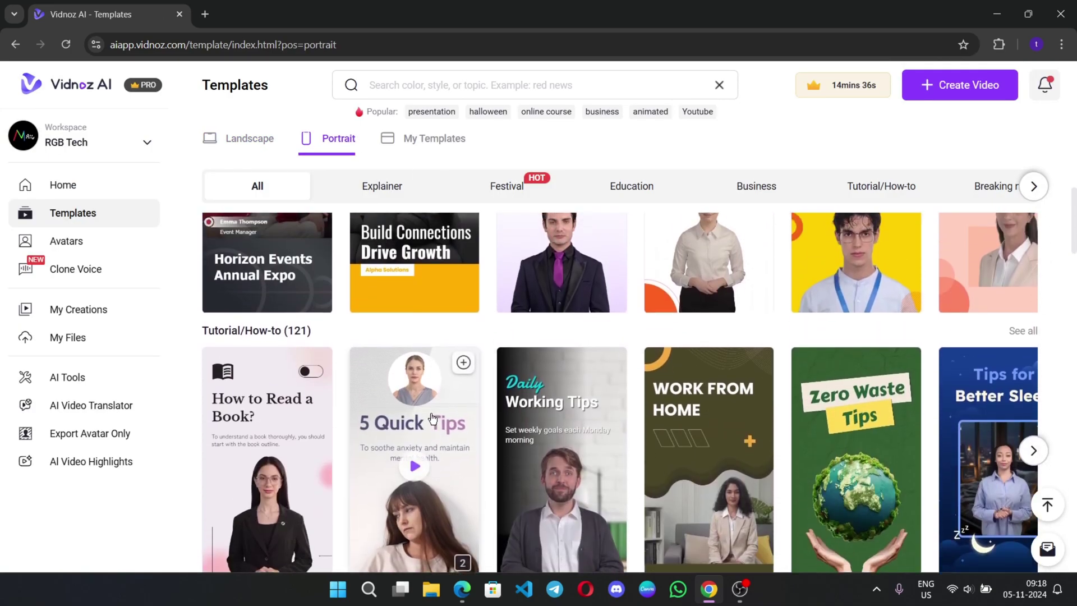
scroll(433, 416, "up", 2)
scroll(416, 153, "down", 4)
left_click(416, 150)
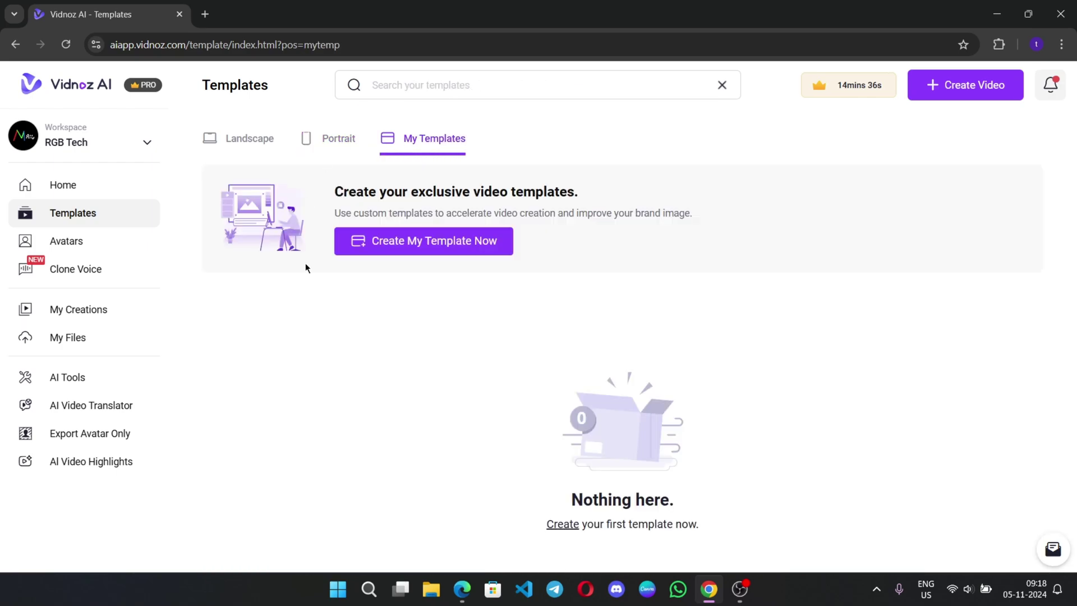
Step: Browse the Avatars library and its Talking Photo avatars
left_click(47, 245)
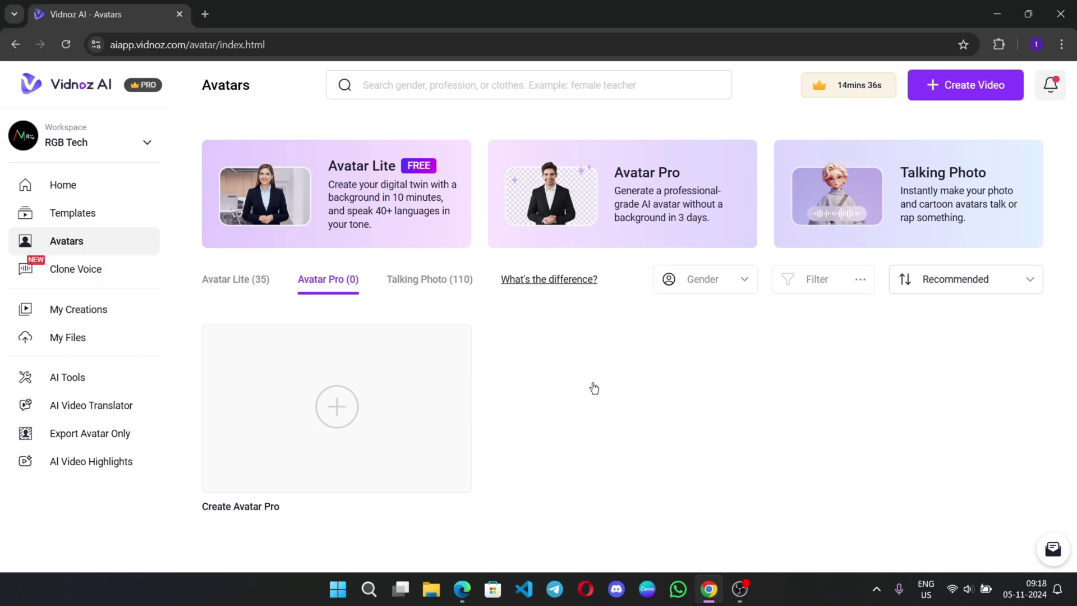
scroll(563, 365, "down", 3)
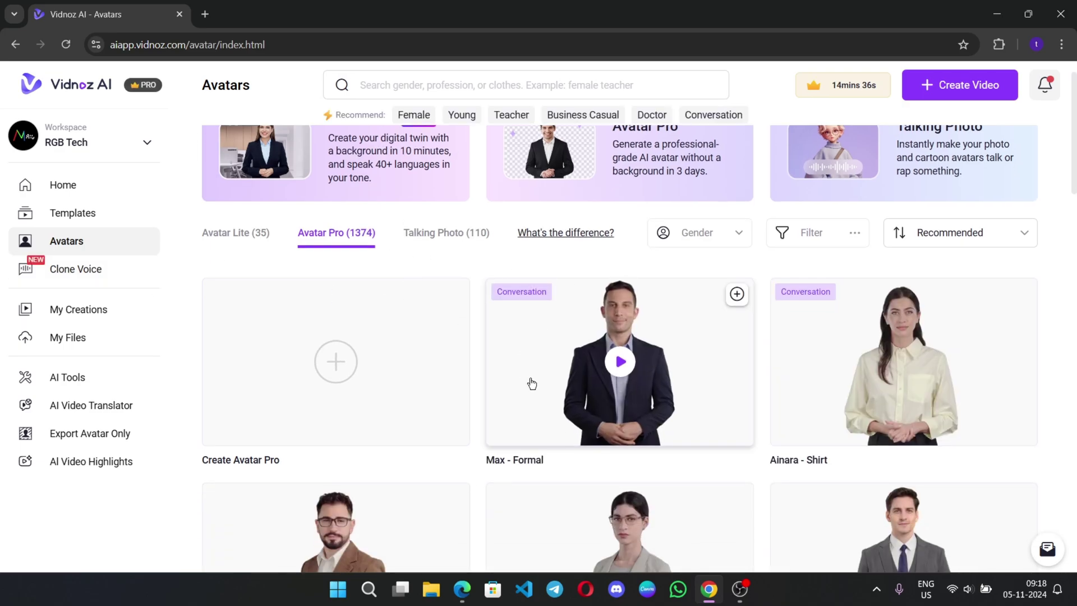
scroll(600, 328, "down", 20)
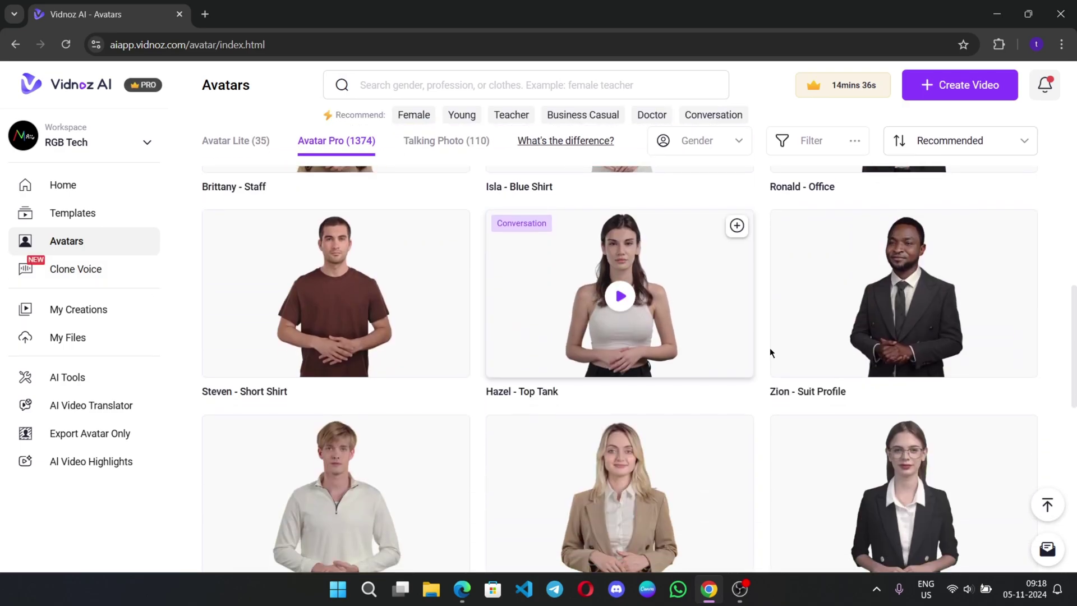
scroll(477, 314, "up", 20)
left_click(441, 279)
scroll(447, 428, "down", 7)
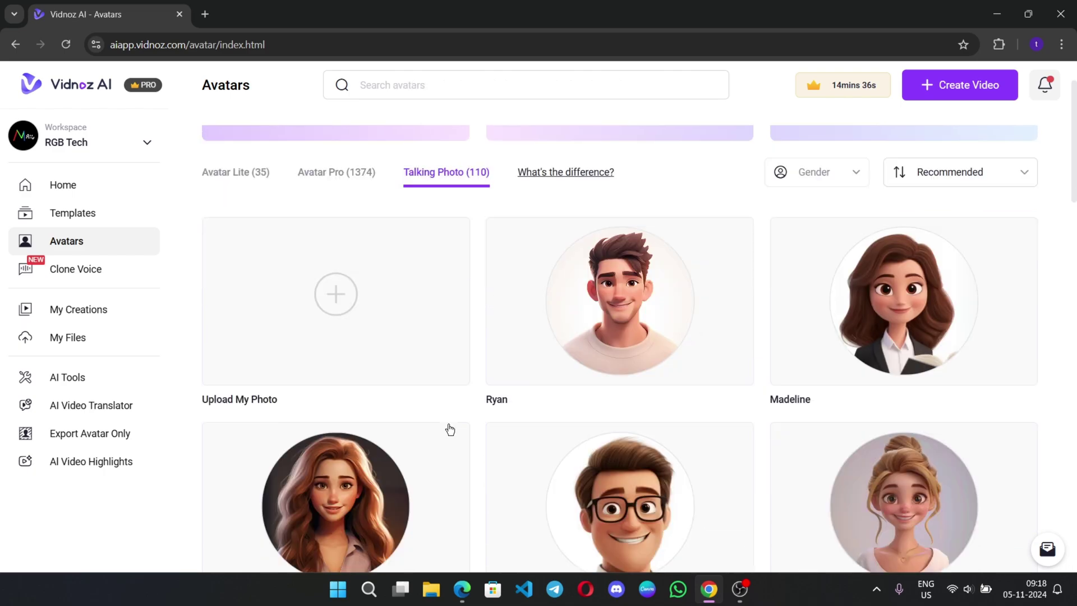
scroll(583, 406, "down", 5)
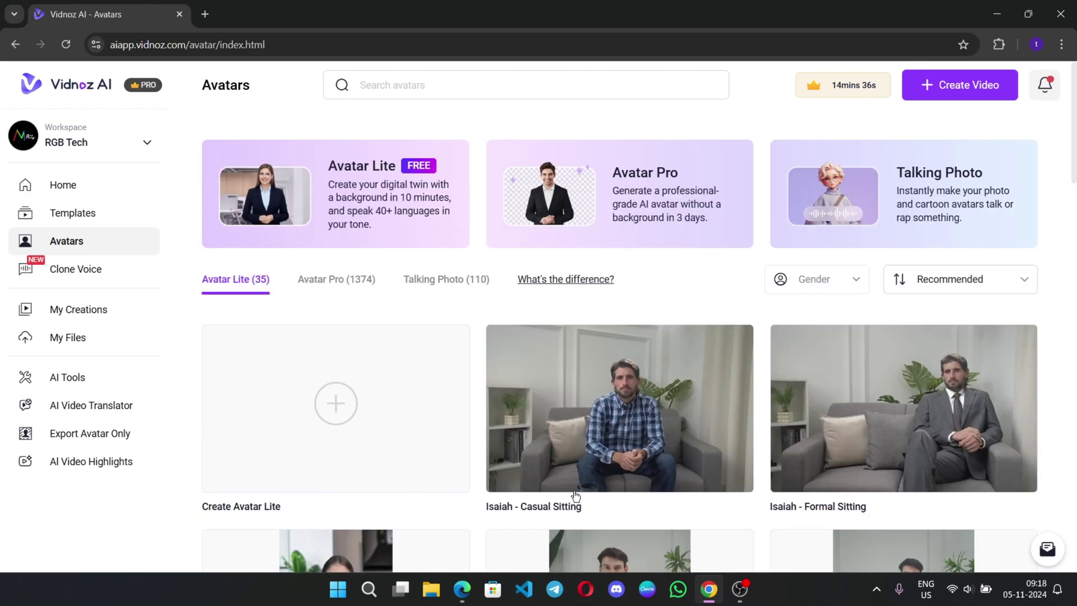
scroll(581, 449, "down", 3)
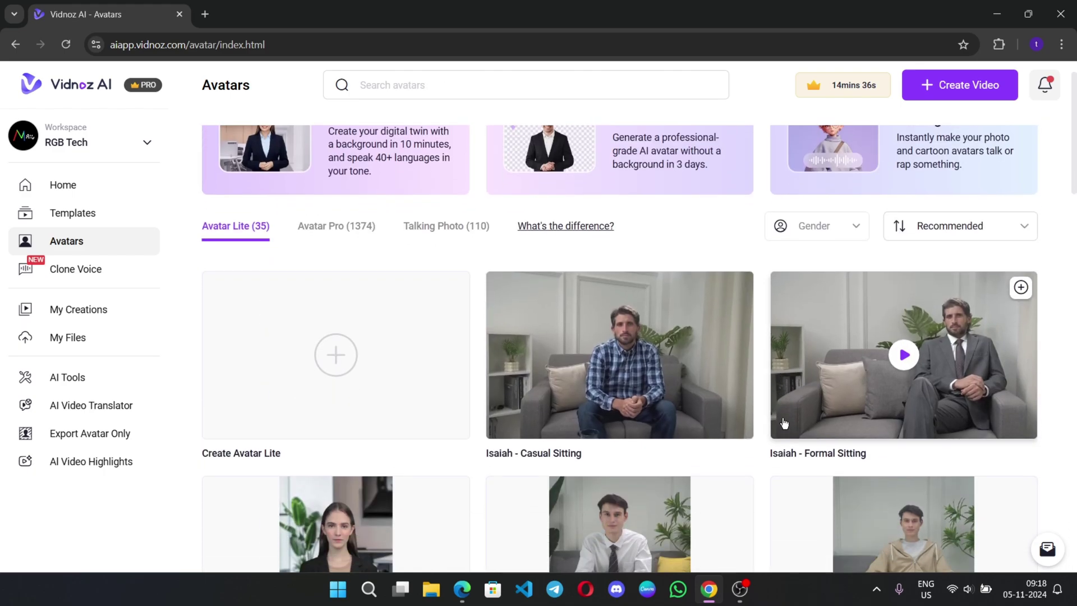
scroll(584, 409, "down", 3)
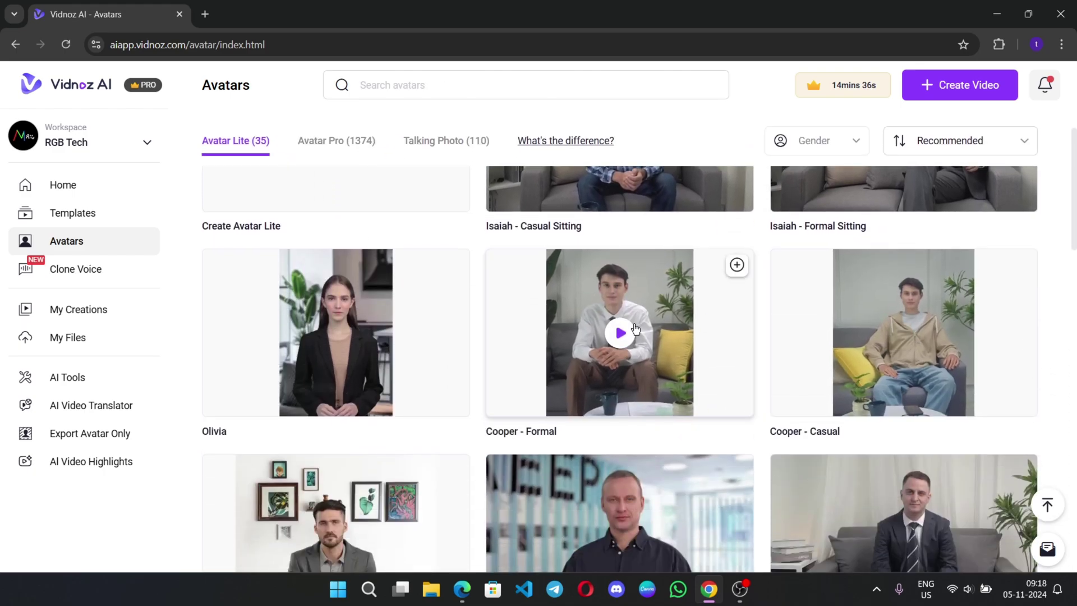
Step: Preview the Cooper - Casual avatar, then look over the Clone Voice page
left_click(953, 281)
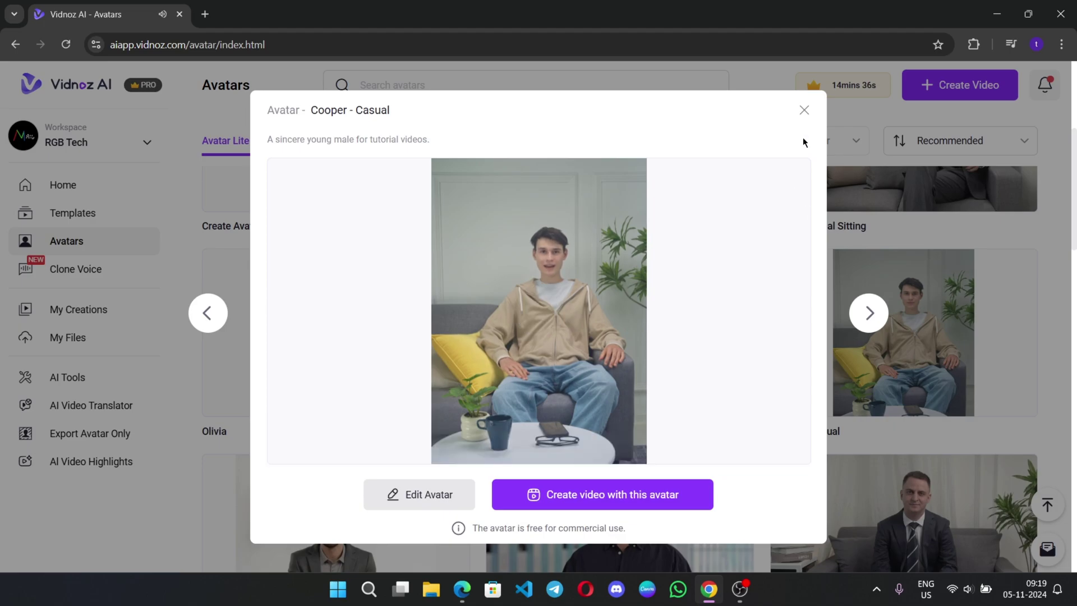
left_click(806, 108)
scroll(733, 294, "down", 5)
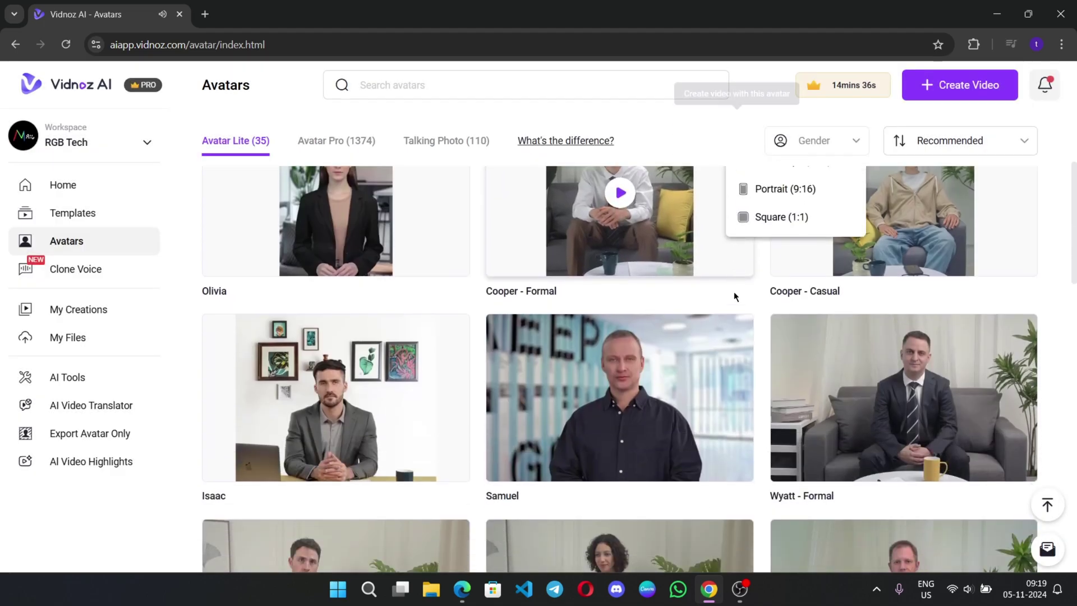
left_click(76, 269)
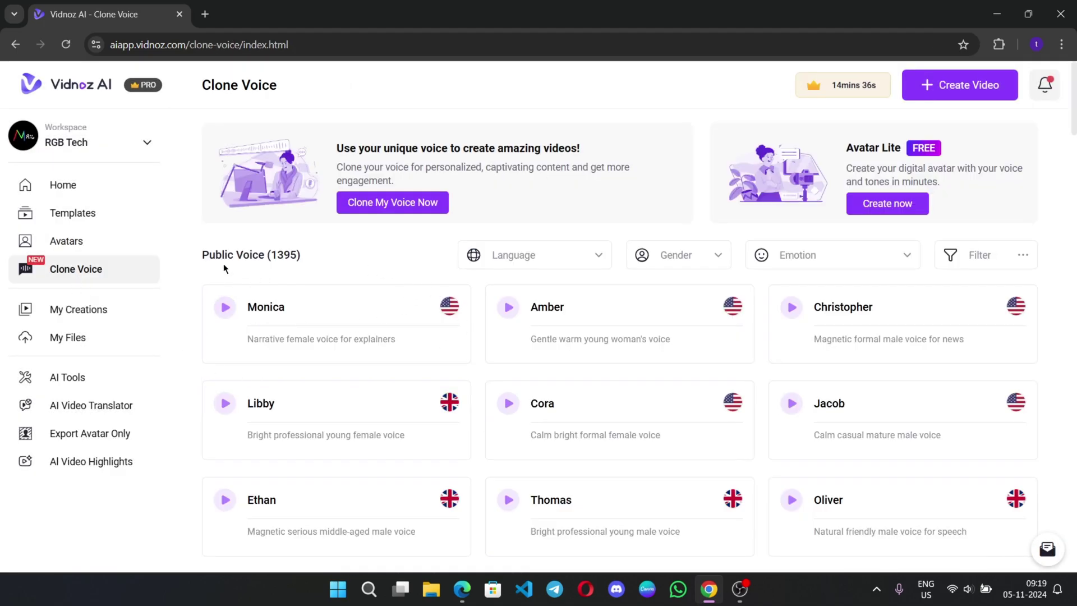
scroll(607, 352, "down", 20)
Step: Start a new blank video in Landscape format
left_click(951, 96)
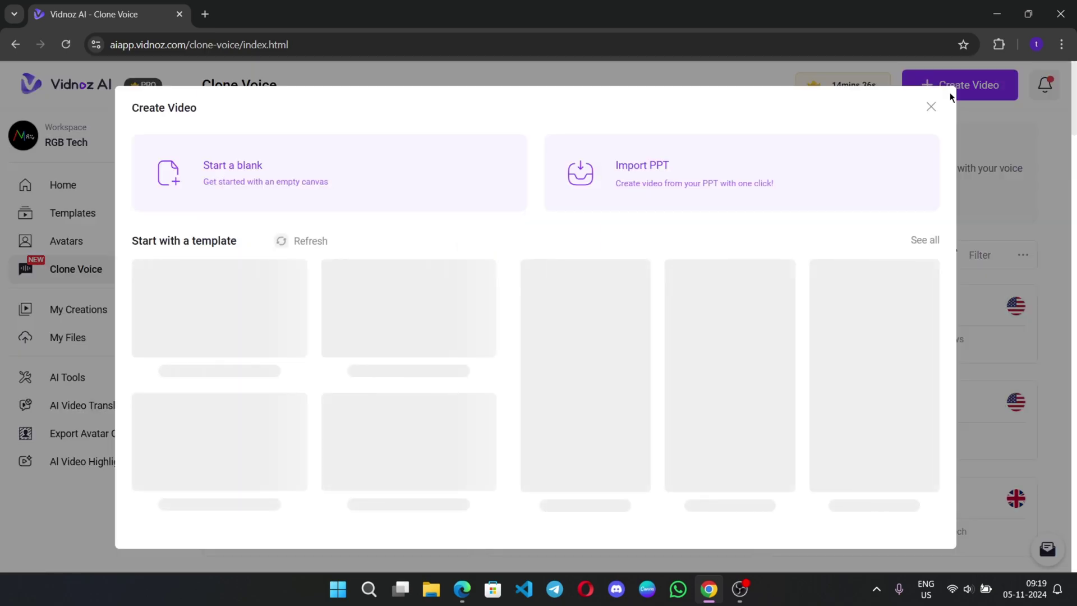
scroll(584, 359, "down", 3)
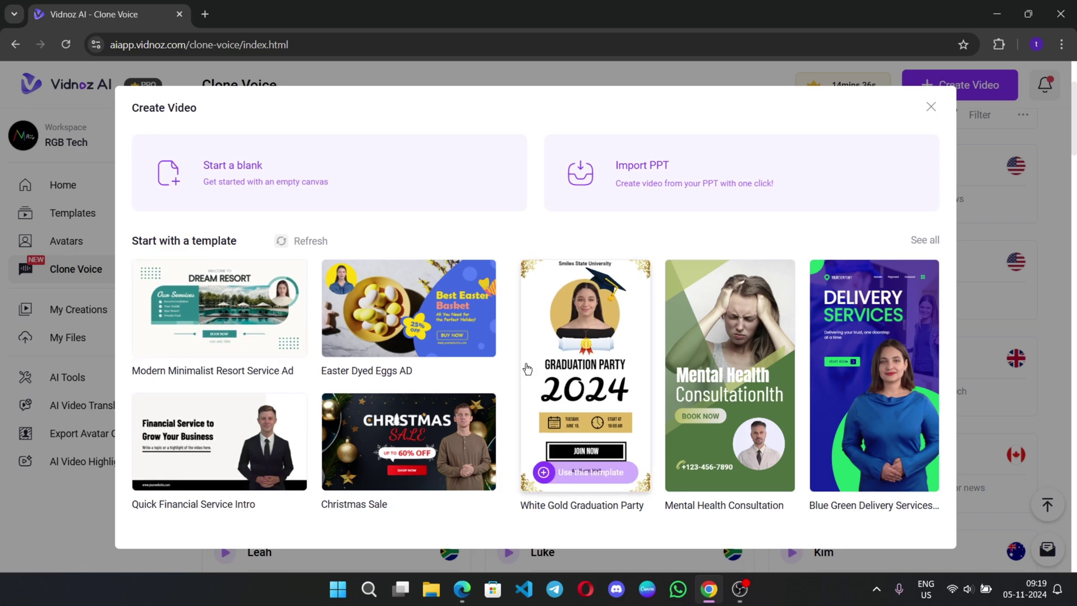
mouse_move(274, 166)
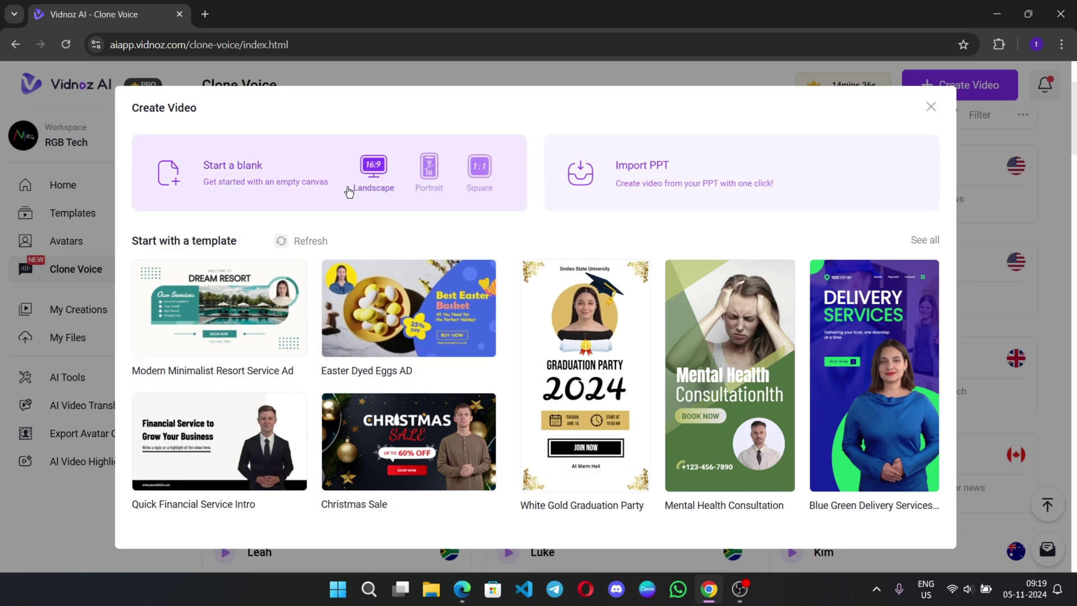
left_click(379, 185)
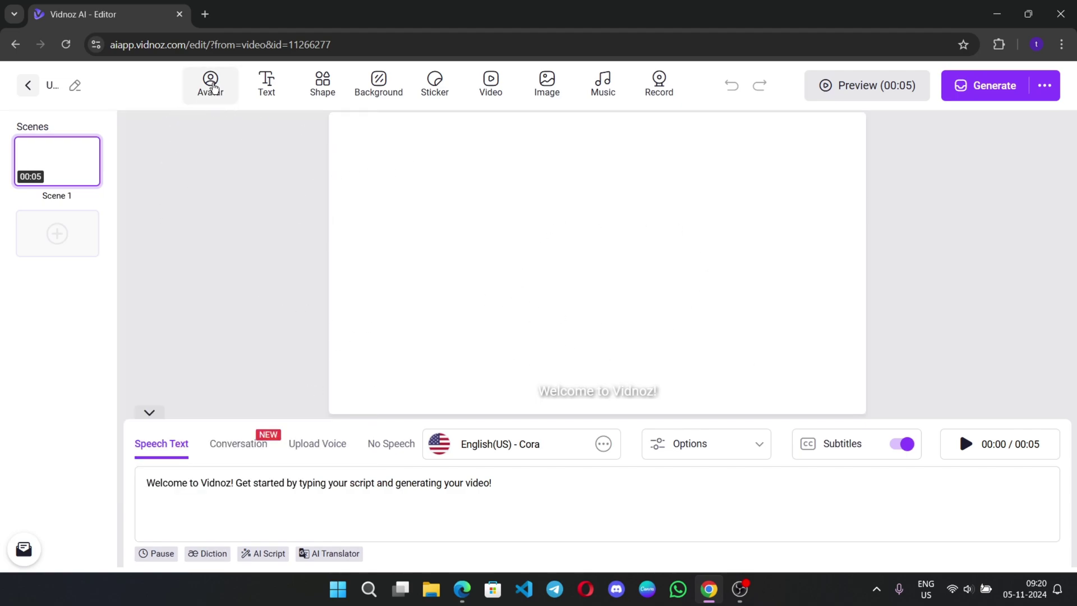
Step: Duplicate the scene twice, then delete Scene 3, leaving two scenes
left_click(49, 238)
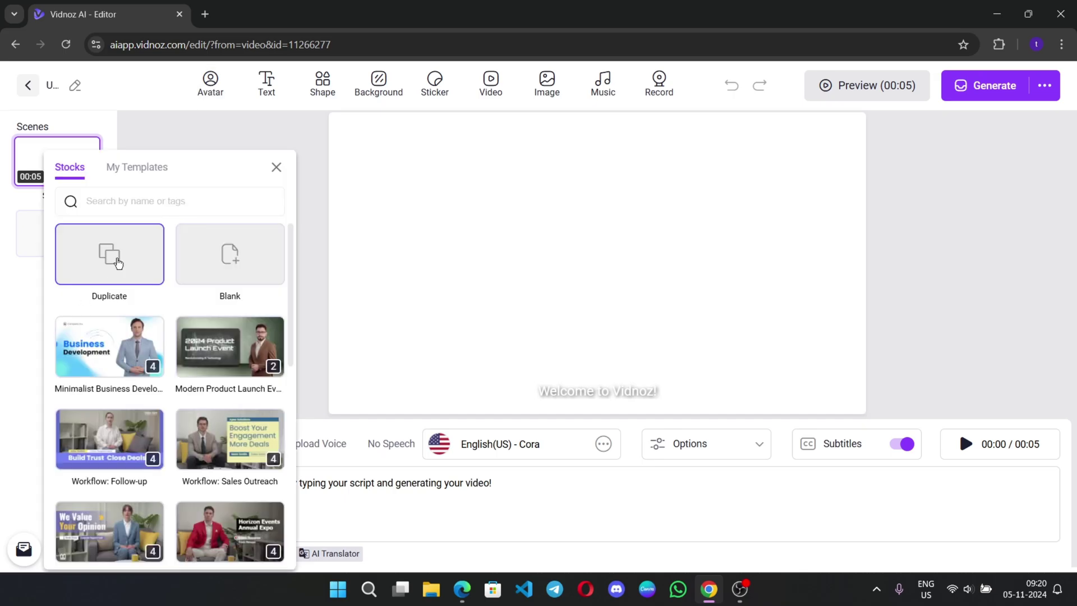
left_click(118, 262)
left_click(36, 319)
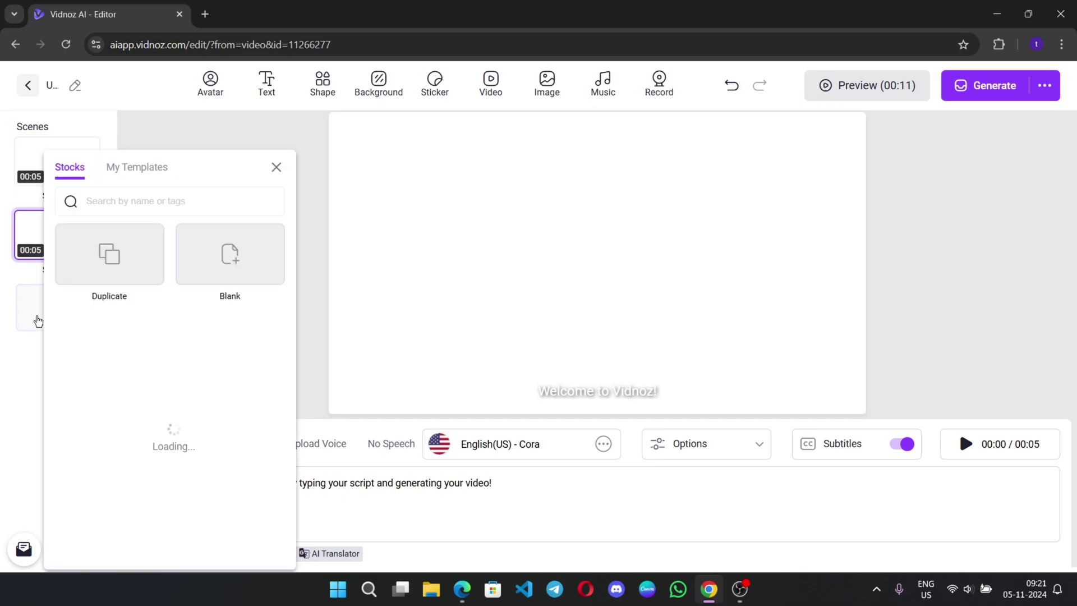
left_click(89, 271)
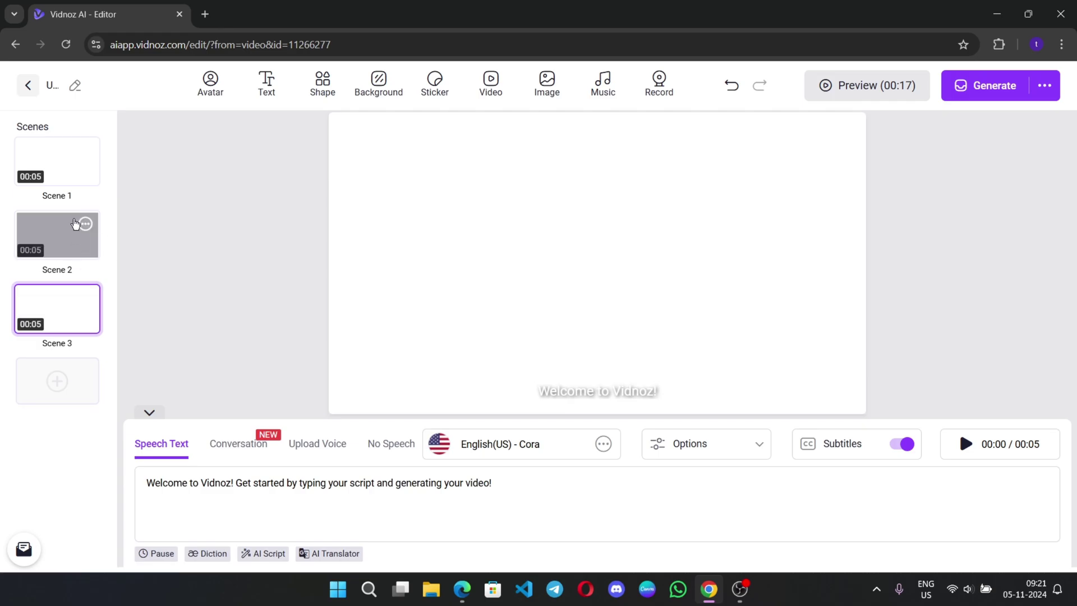
key("Delete")
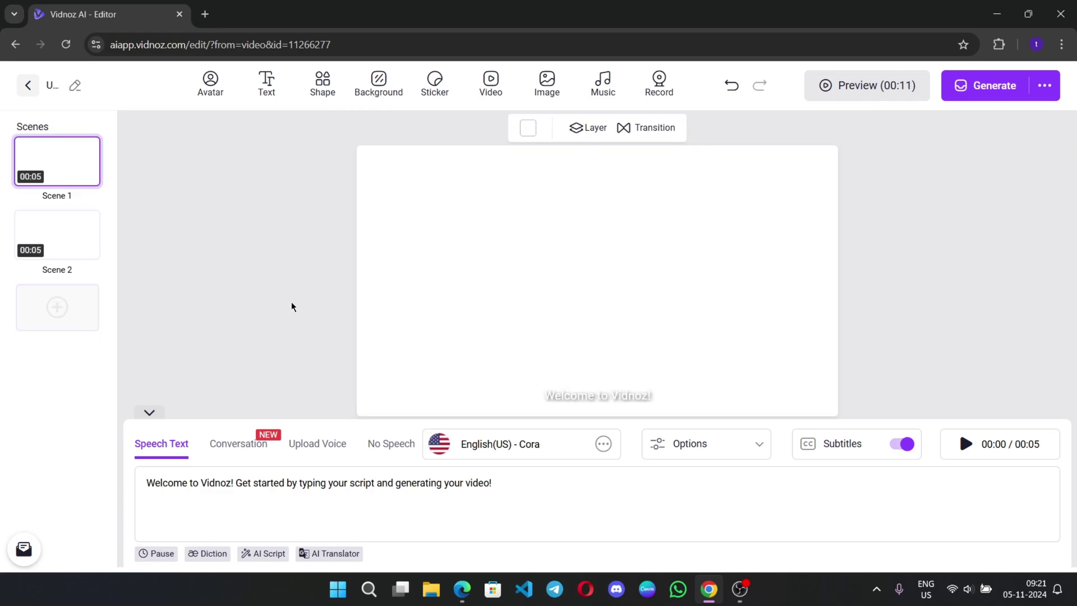
left_click(218, 101)
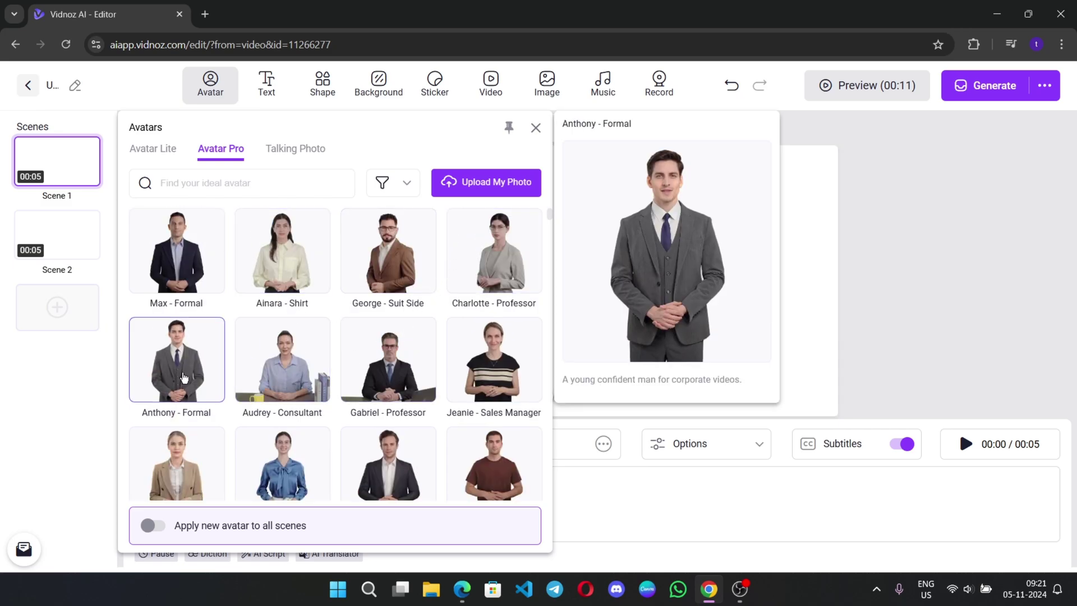
Step: Place Anthony in Scene 1, trial circle and square head crops, then keep half body in the Noble outfit
left_click(184, 377)
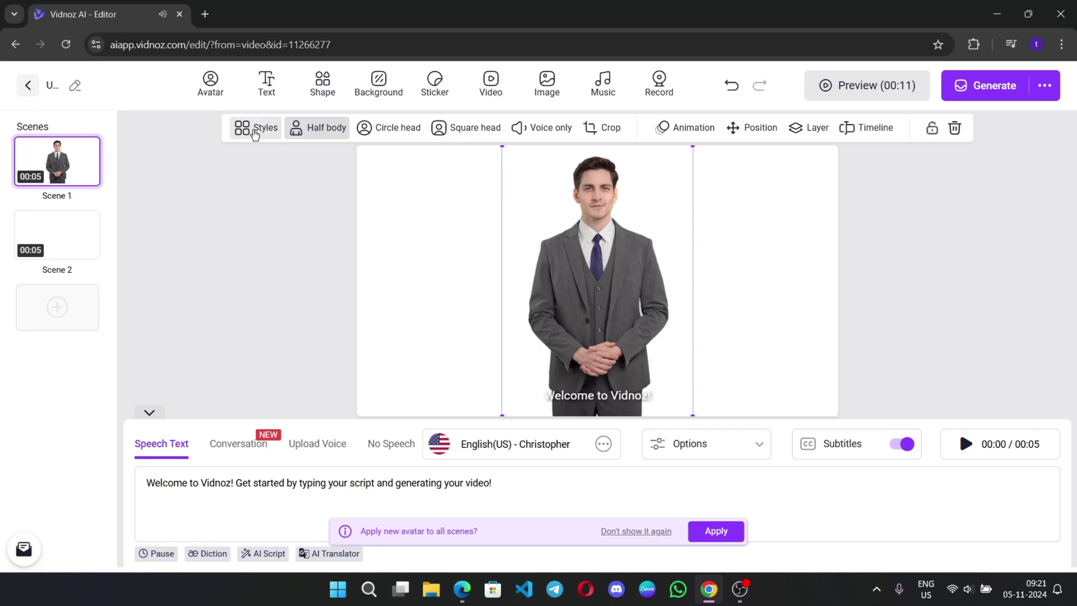
left_click(371, 137)
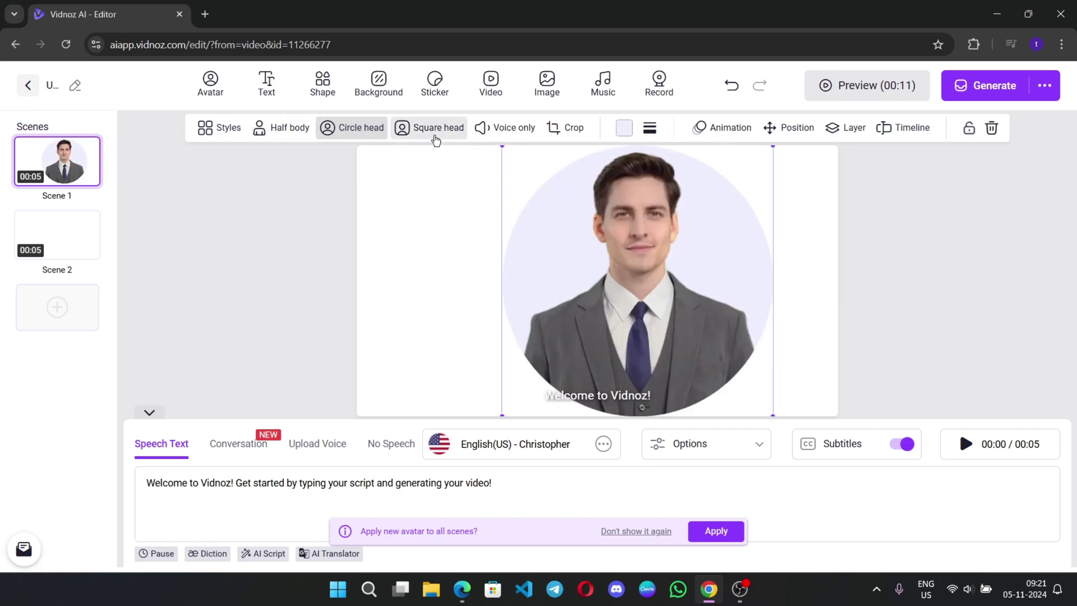
left_click(435, 136)
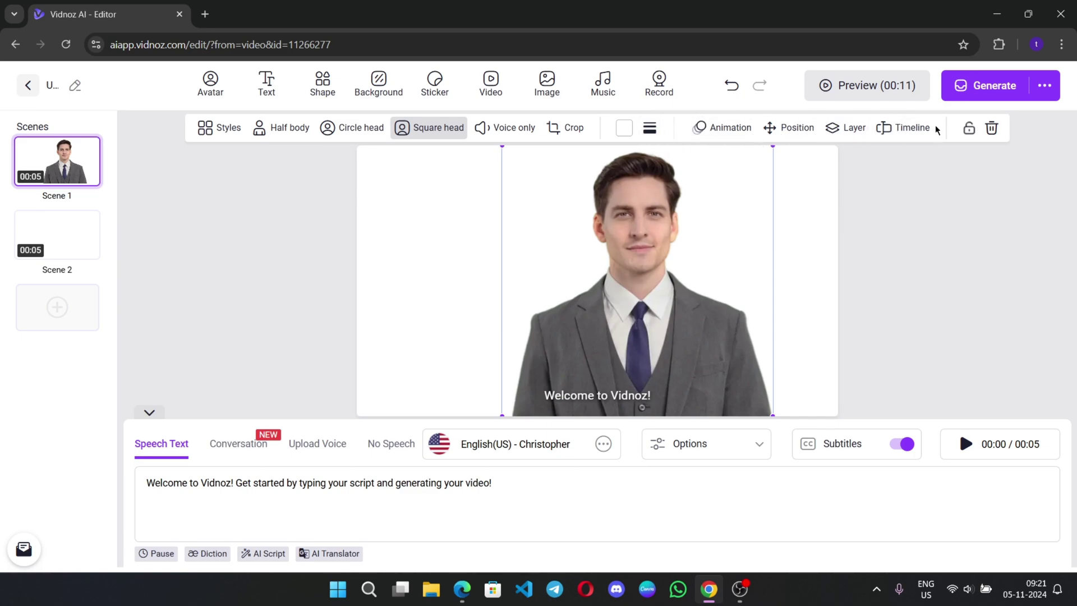
left_click(297, 131)
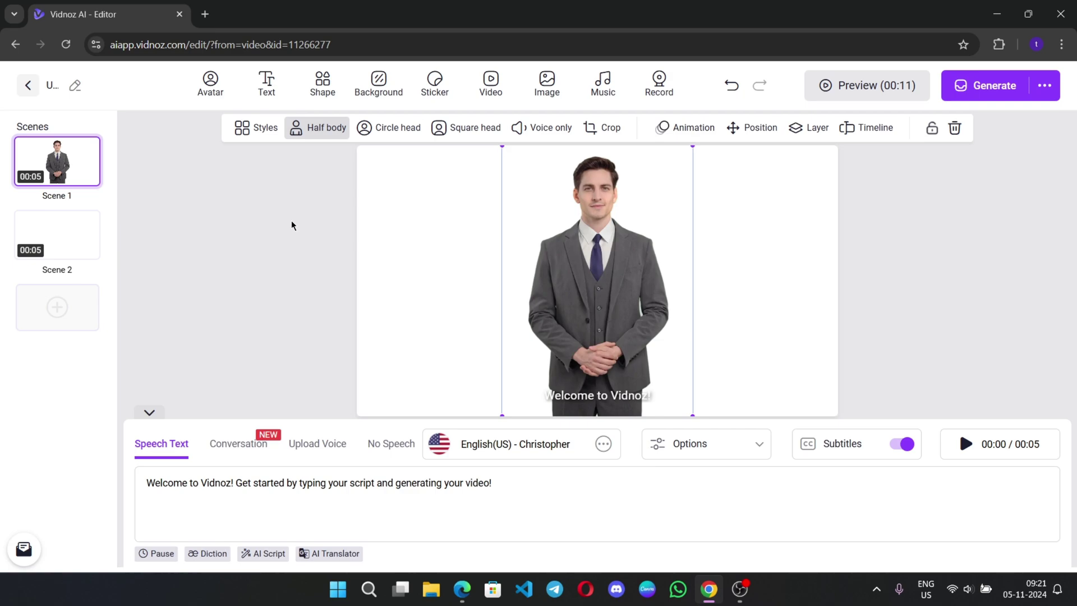
left_click(251, 133)
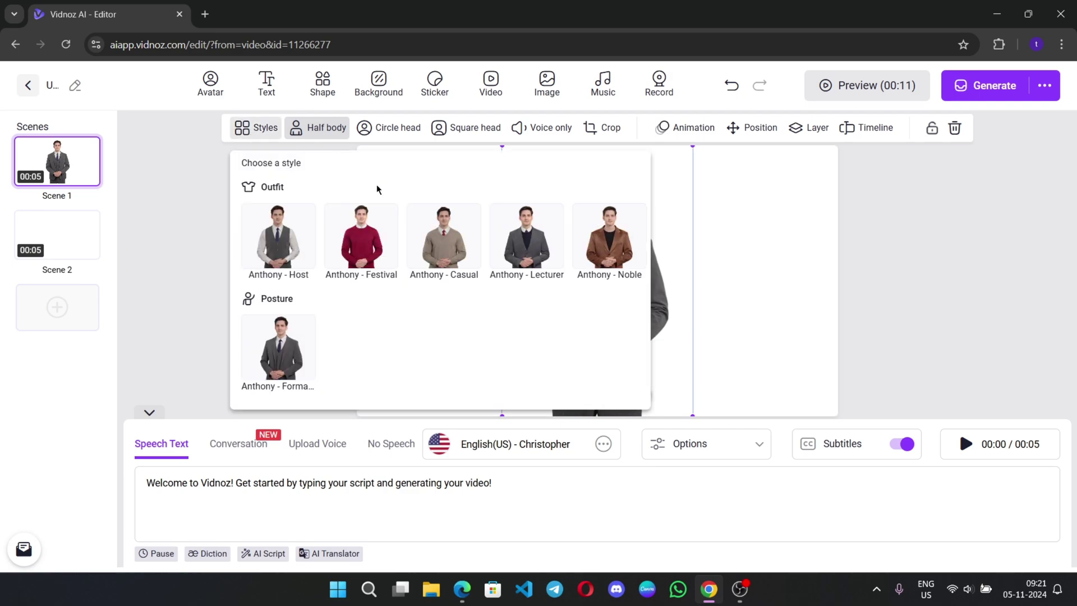
left_click(578, 261)
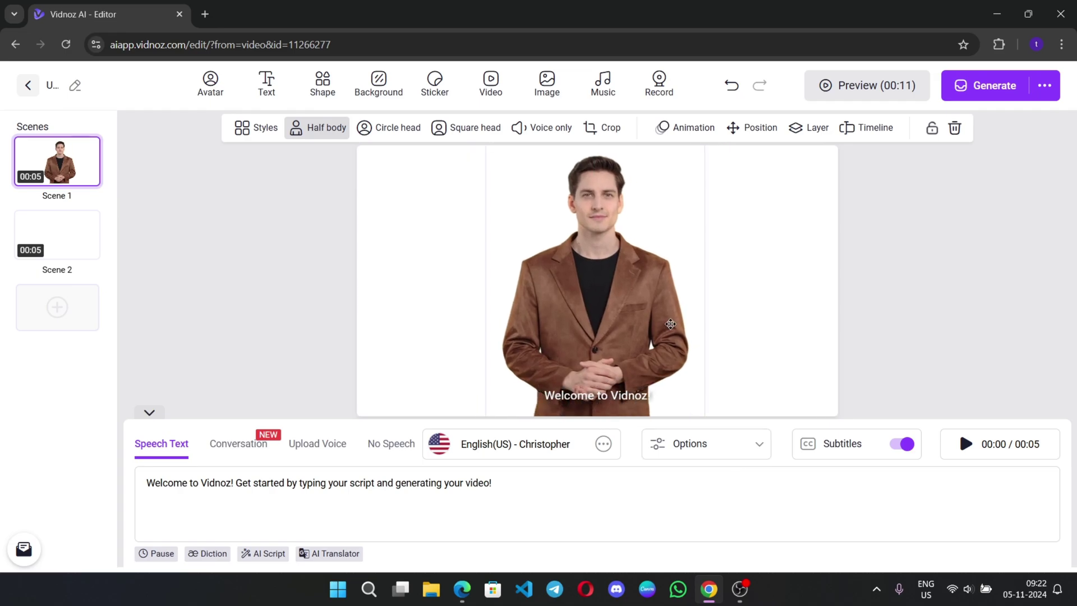
left_click(250, 166)
Step: Try the chandelier room and modern office backgrounds, then upload a background image
left_click(381, 87)
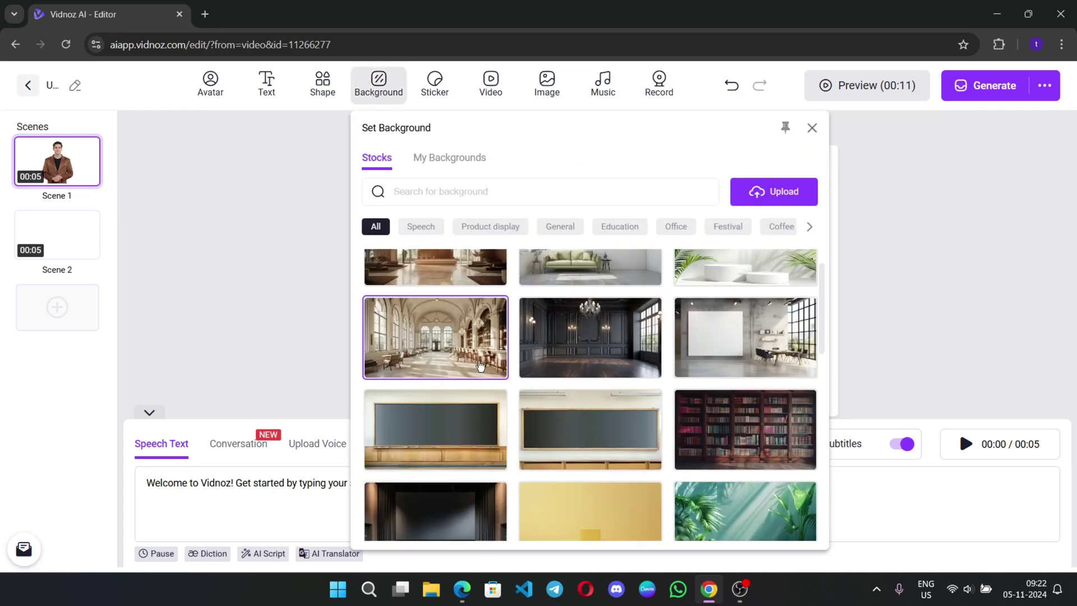
scroll(624, 353, "down", 5)
scroll(625, 353, "up", 5)
left_click(617, 365)
left_click(378, 84)
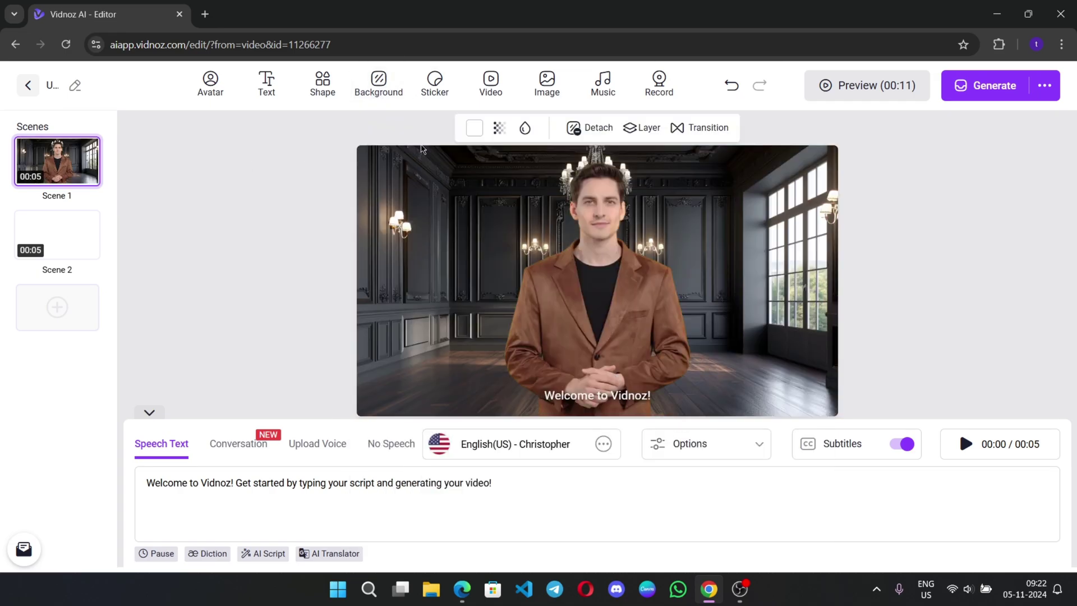
left_click(379, 85)
scroll(608, 356, "down", 3)
left_click(590, 385)
left_click(379, 84)
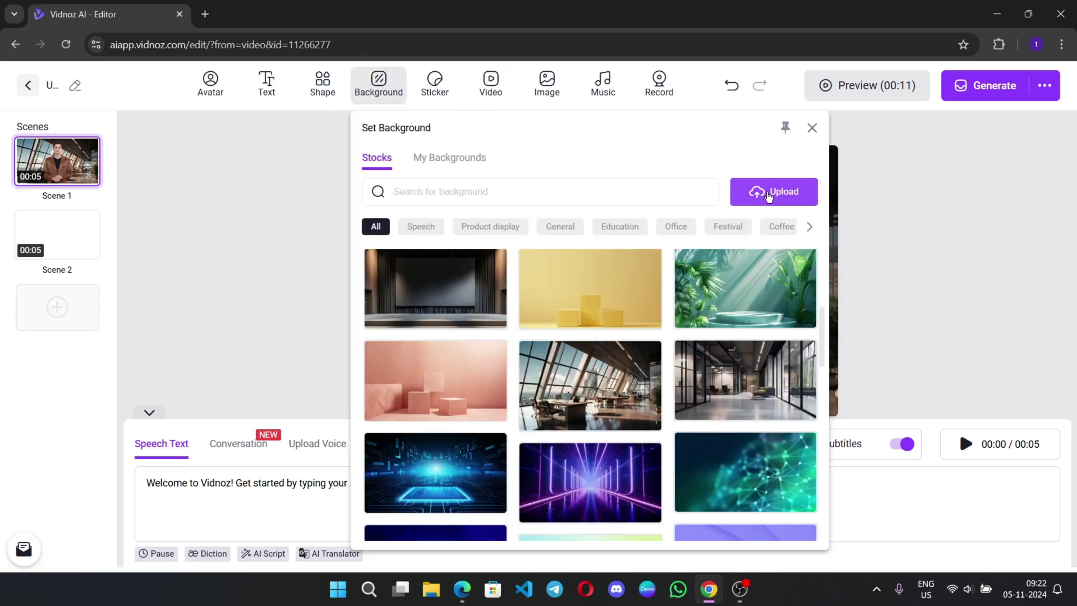
left_click(768, 194)
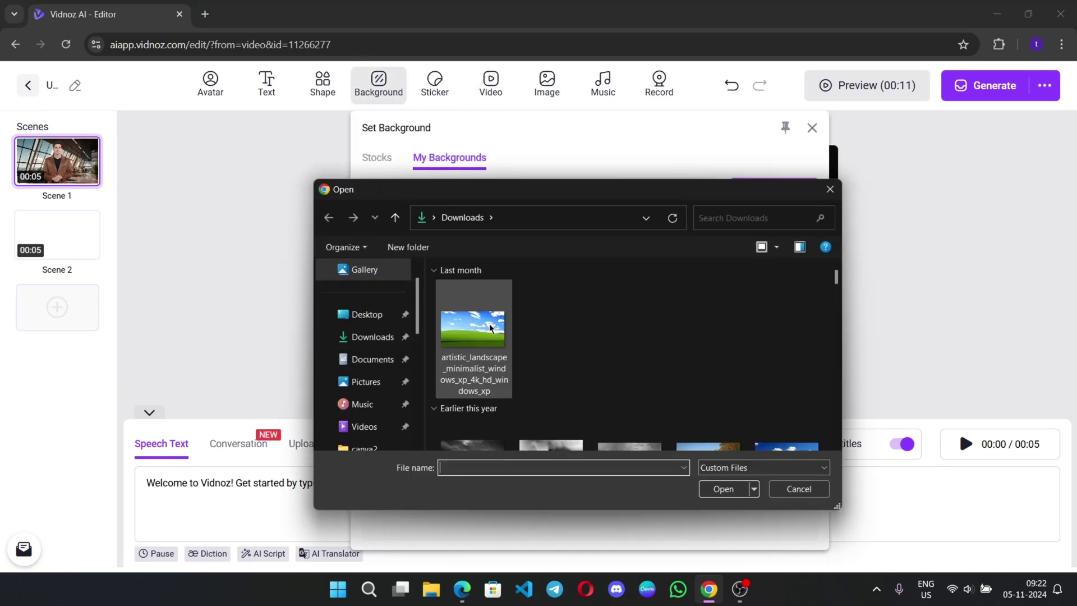
double_click(471, 321)
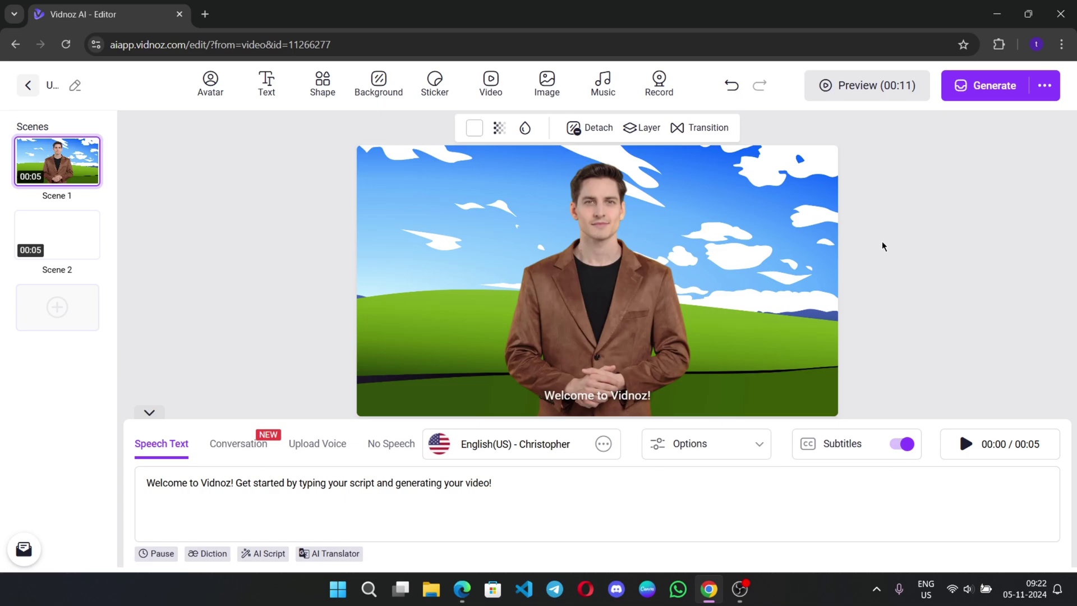
Step: Set the uploaded 12-second office clip as background, fit to screen, and centre the avatar
left_click(490, 84)
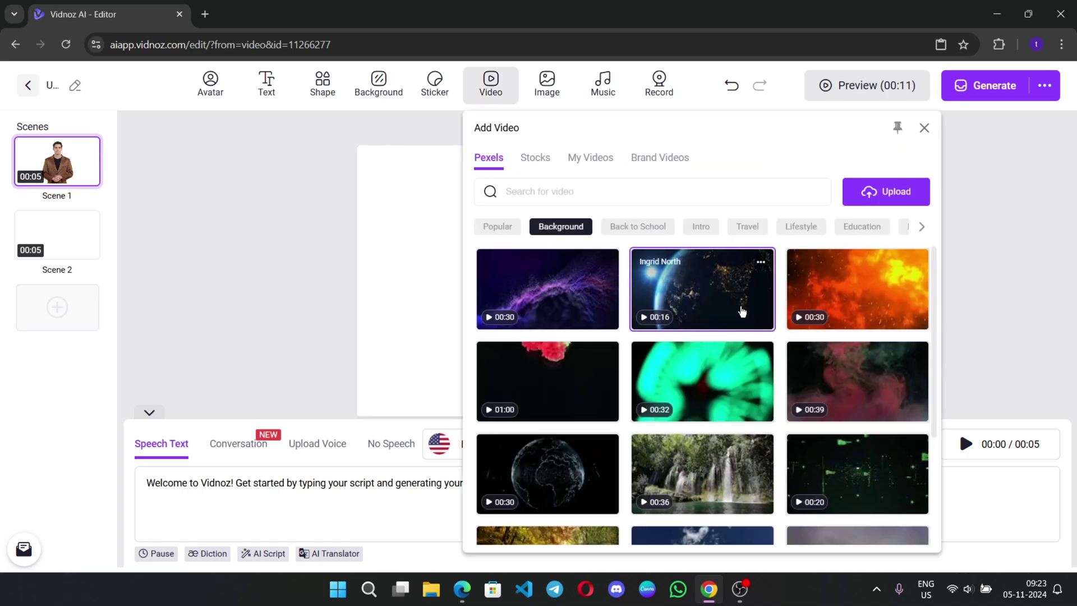
scroll(701, 291, "down", 3)
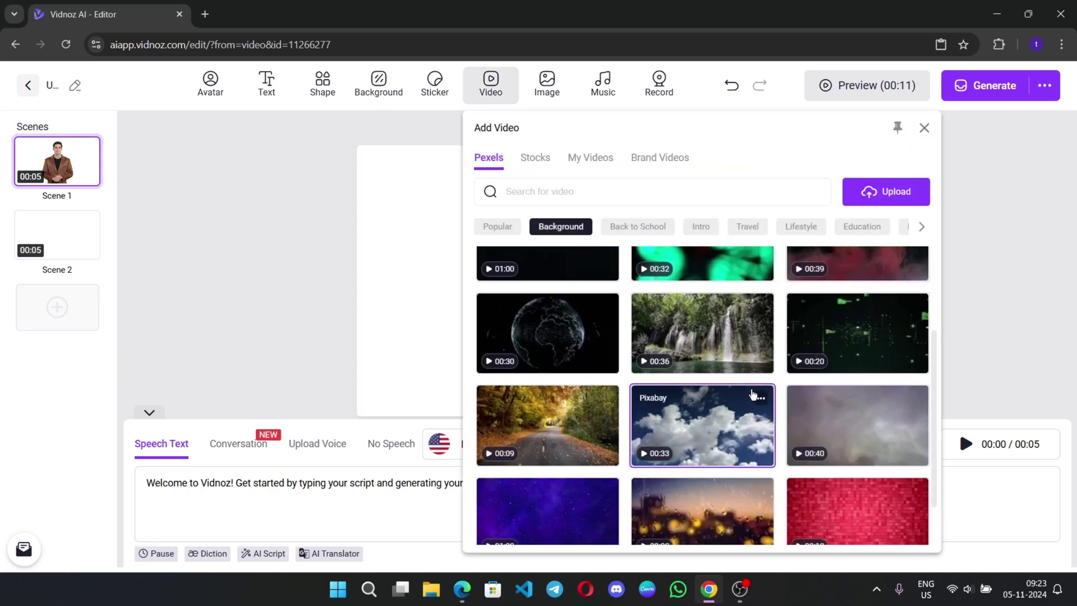
scroll(883, 388, "down", 2)
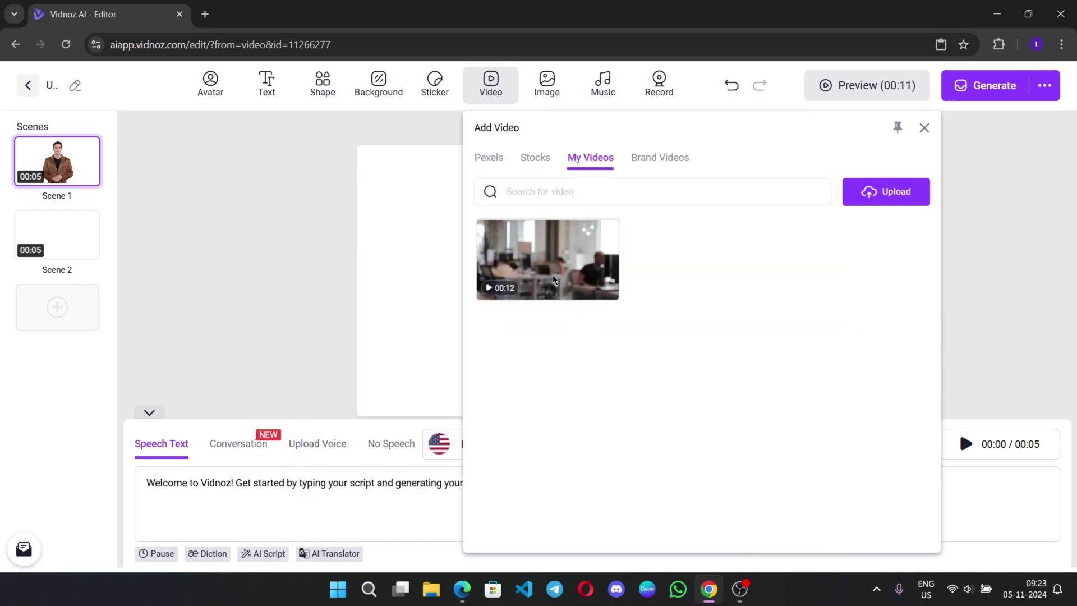
left_click(550, 283)
left_click(654, 127)
left_click(683, 224)
left_click(682, 224)
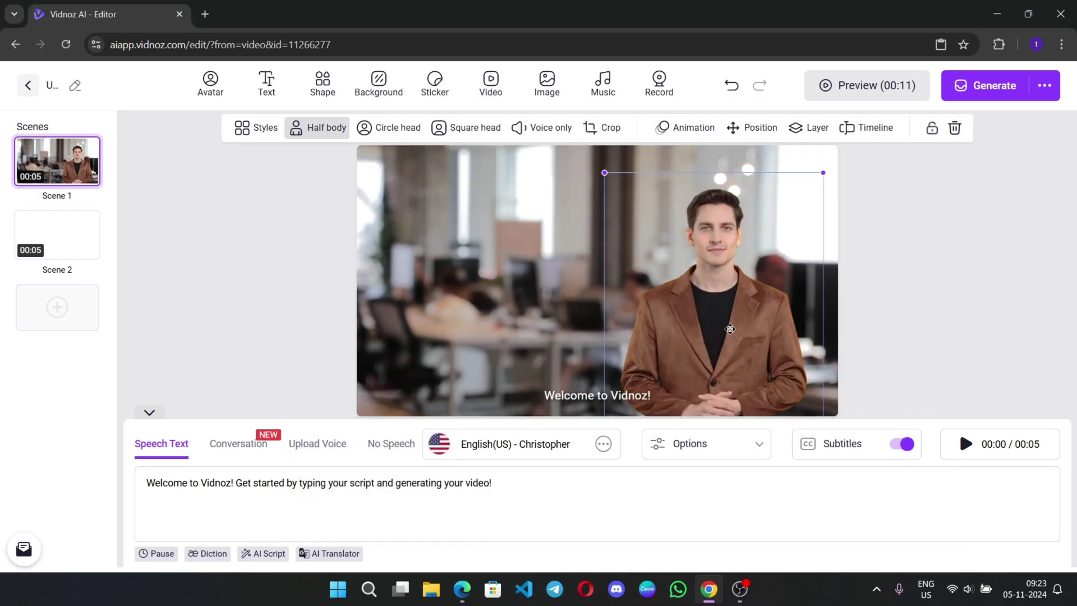
left_click_drag(729, 325, 616, 303)
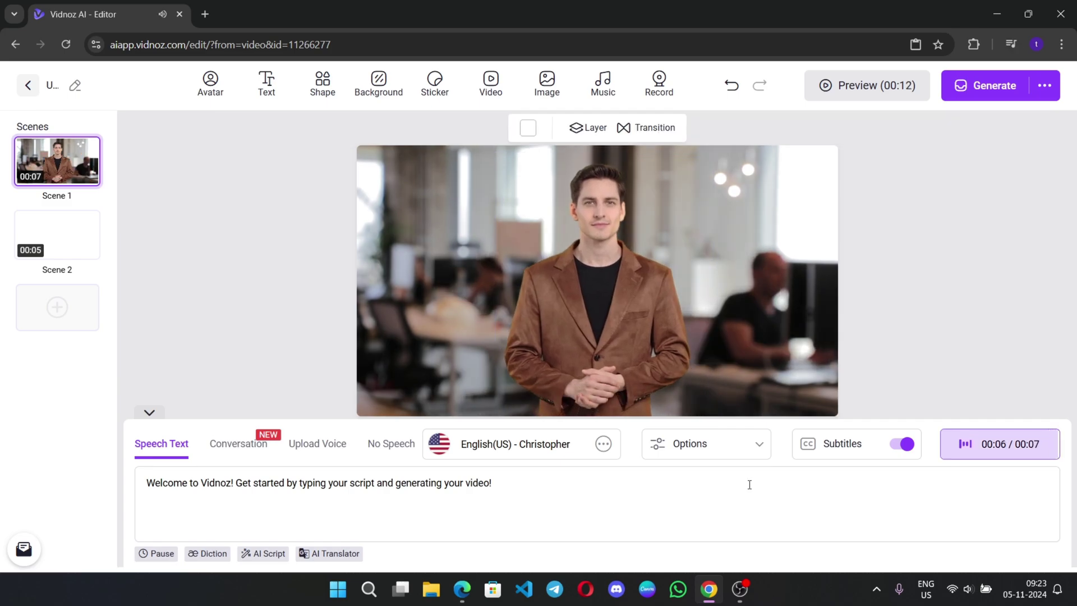
Step: Replace the script with 'Hello everyone, welcome back to RGB Tech Channel...' and the subscribe reminder
left_click_drag(542, 488, 148, 512)
type("Hello ever")
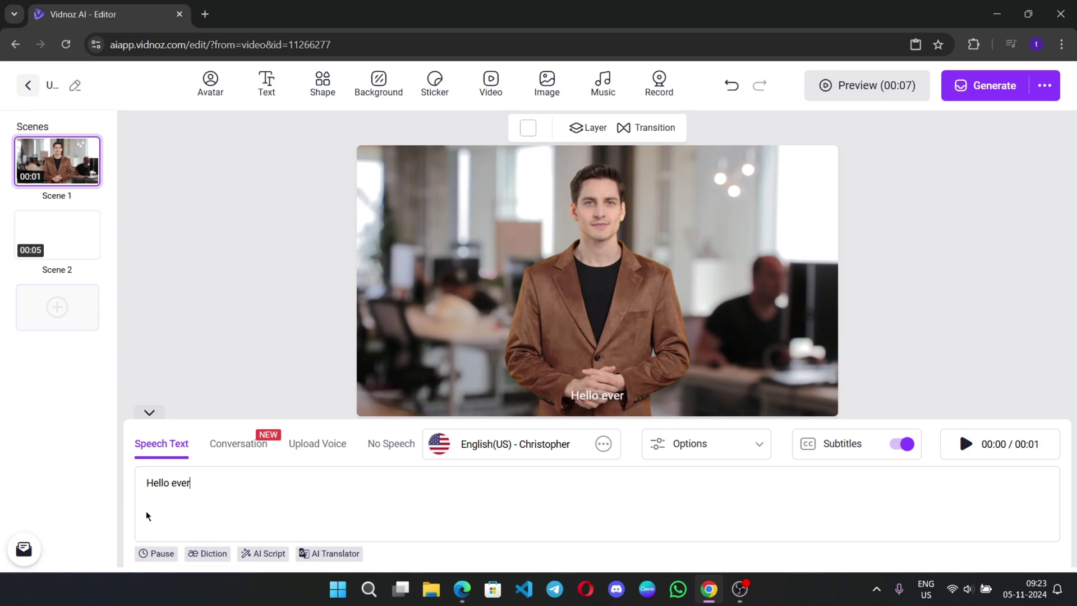
type("yone, welcome back to RGB Tech C")
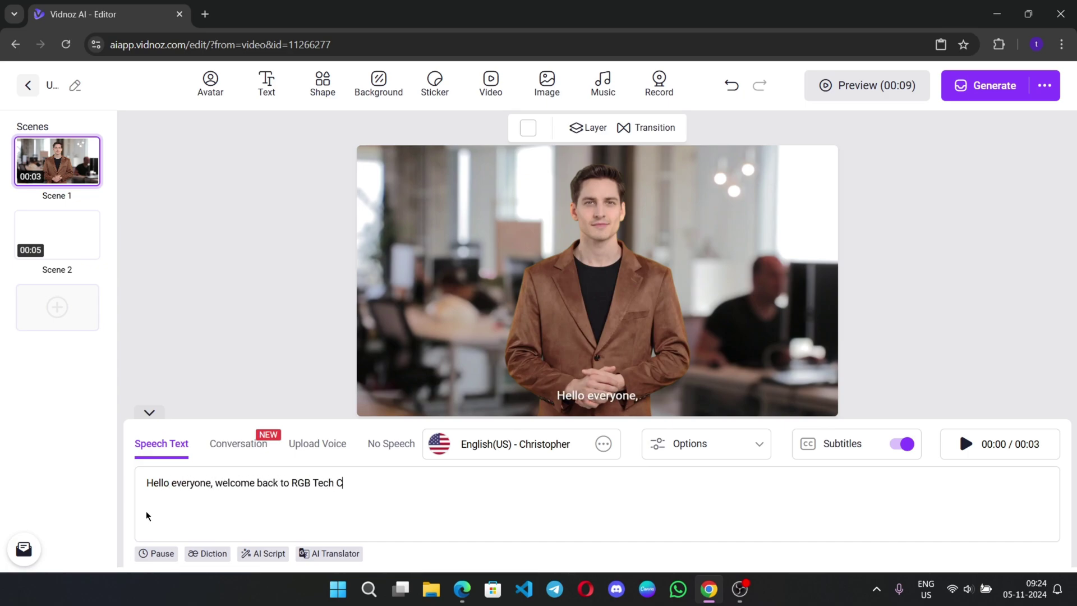
type("hannel. If you are new to here make sure you to subscribe our channel.")
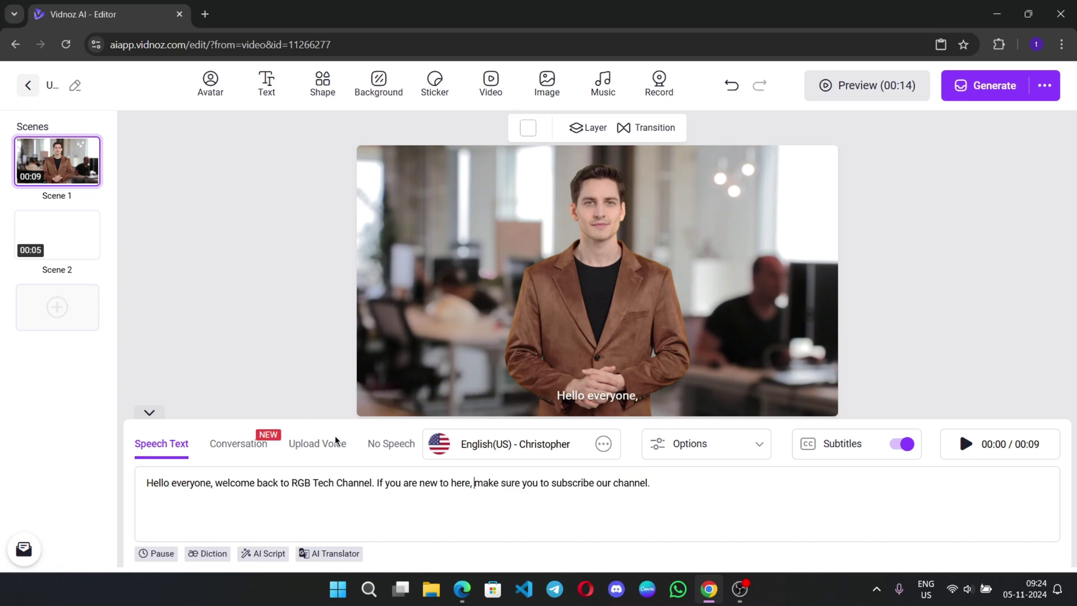
Step: Preview the Christopher and Jacob voices, then set the avatar's voice to Guy (English US)
left_click(534, 447)
left_click(446, 221)
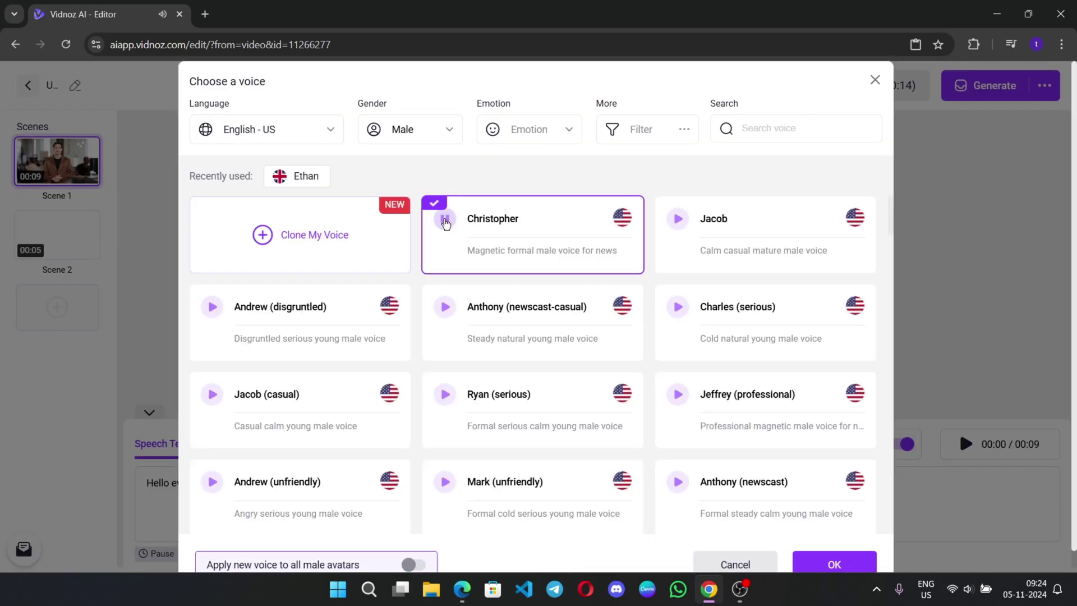
left_click(676, 221)
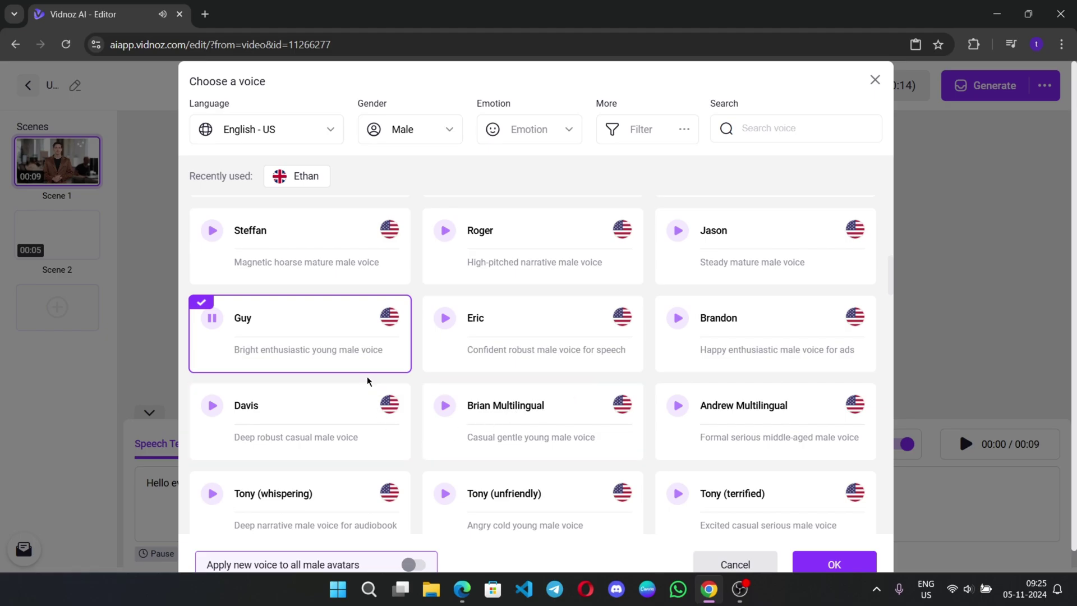
left_click(834, 564)
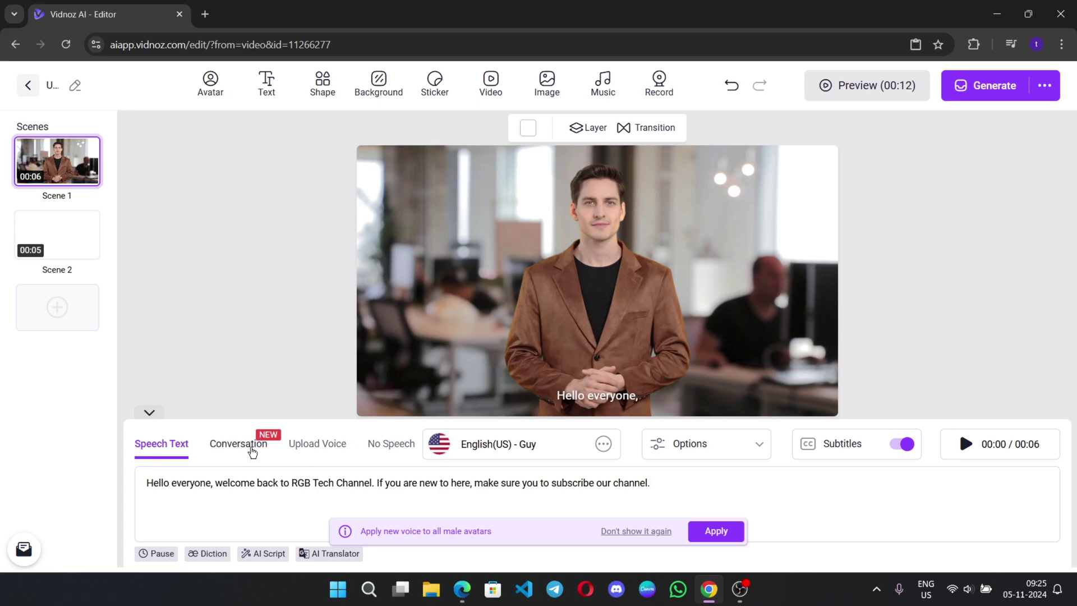
Step: Try the Conversation and Upload Voice modes, revert to Speech Text, and turn subtitles off
left_click(252, 452)
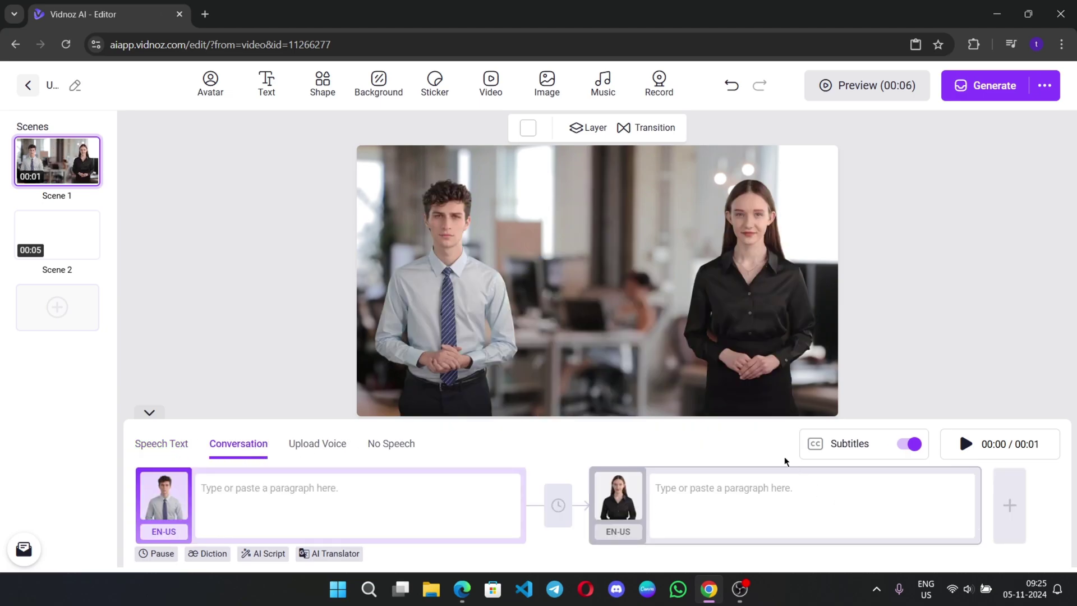
key("ctrl+z")
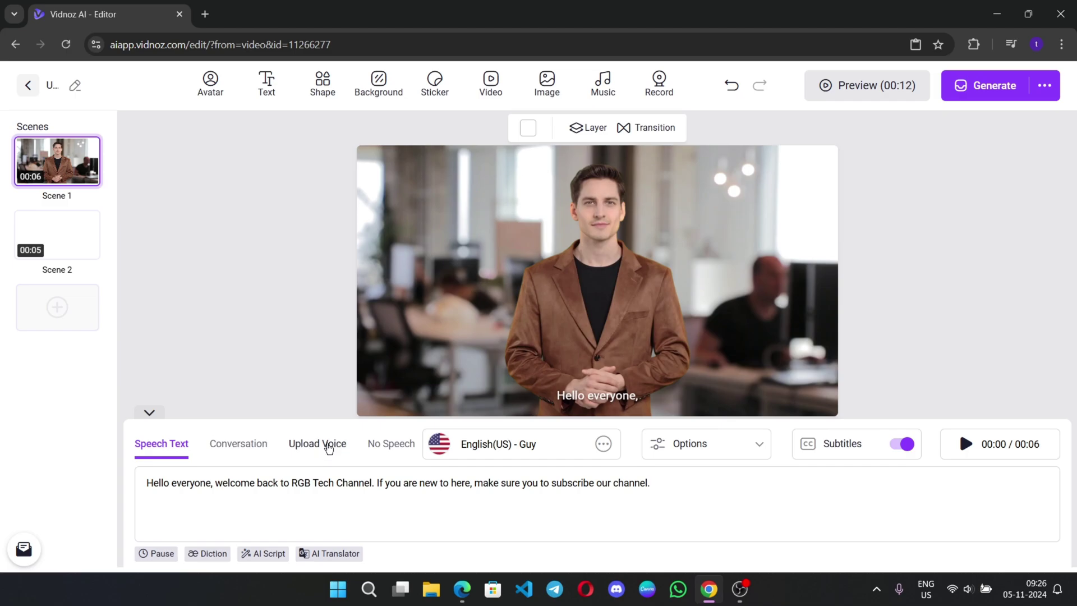
left_click(330, 447)
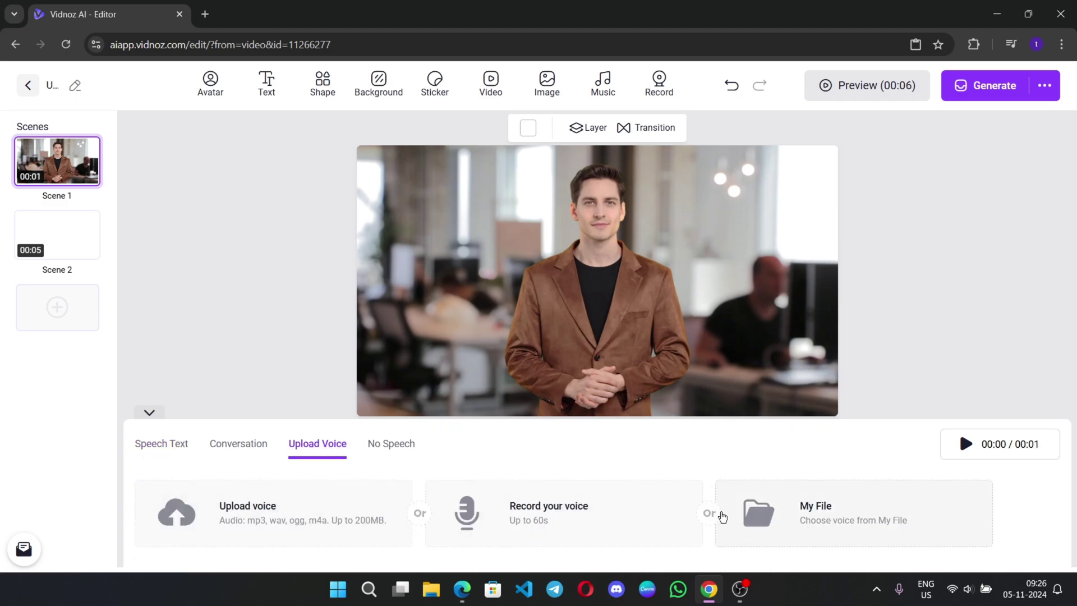
key("ctrl+z")
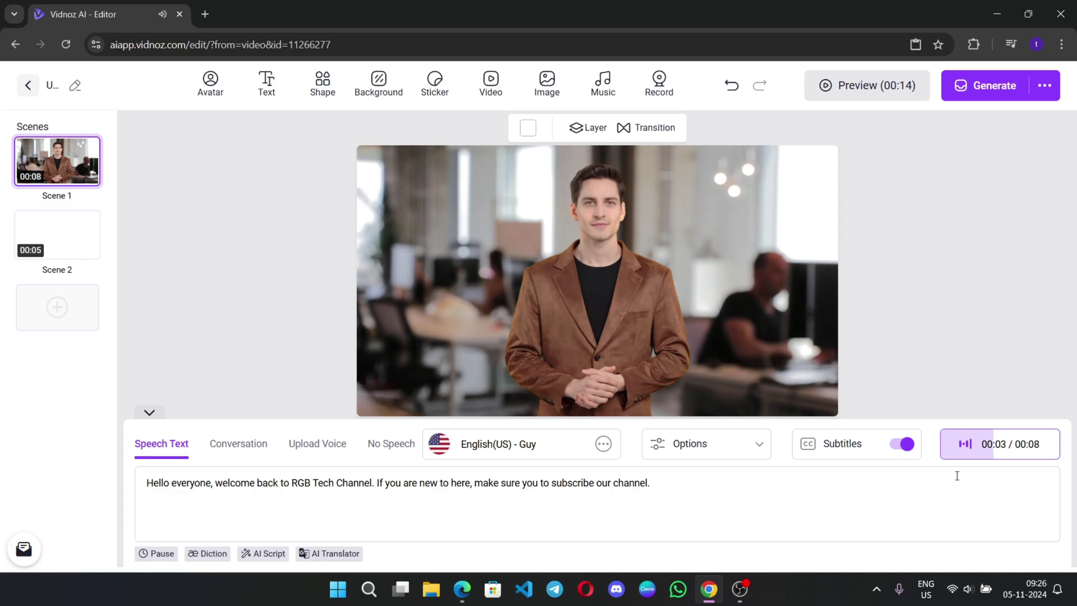
left_click(904, 447)
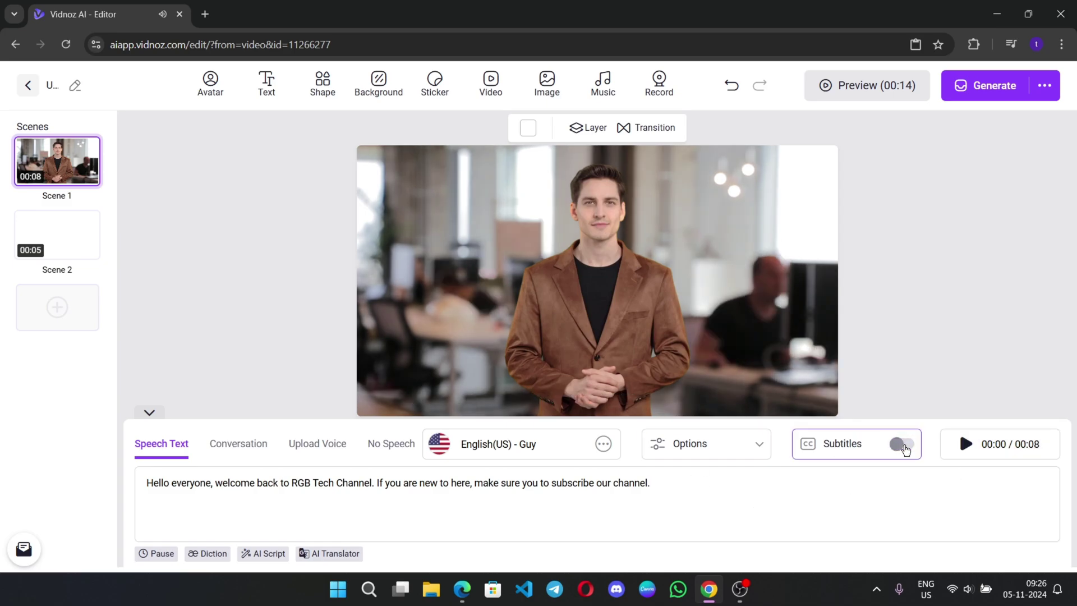
Step: Add the SUBSCRIBE sticker to the scene and preview the first background music track
left_click(438, 90)
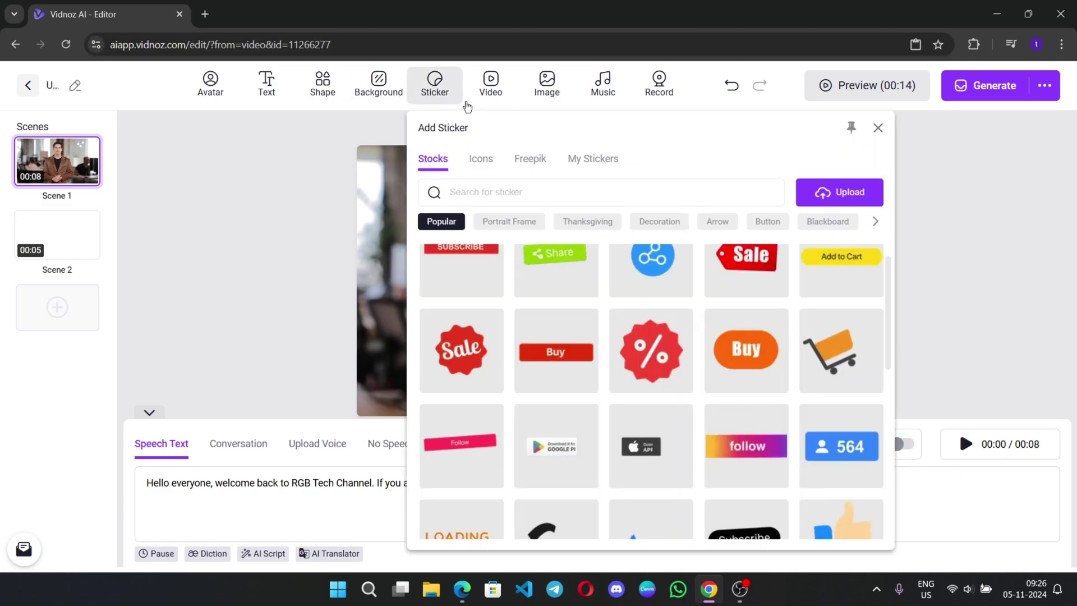
scroll(533, 286, "up", 1)
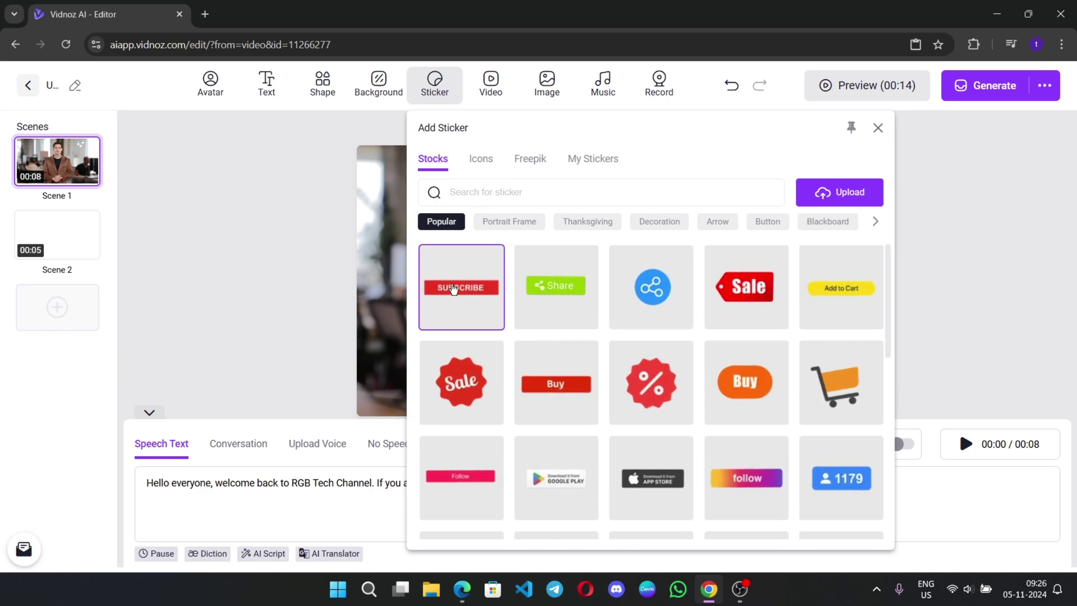
left_click(489, 303)
left_click(602, 84)
left_click(606, 268)
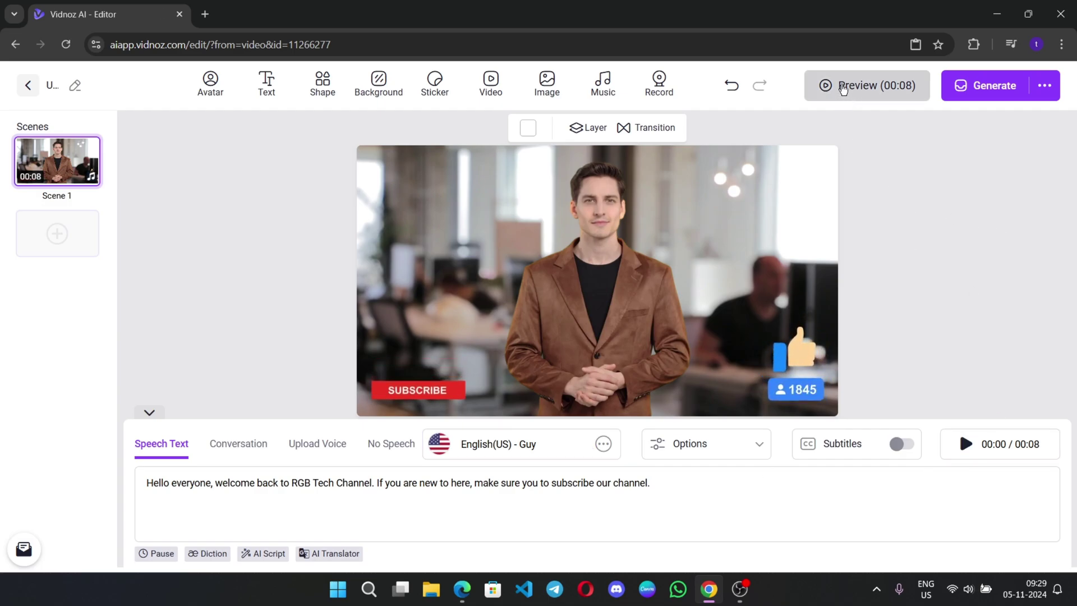
left_click(822, 89)
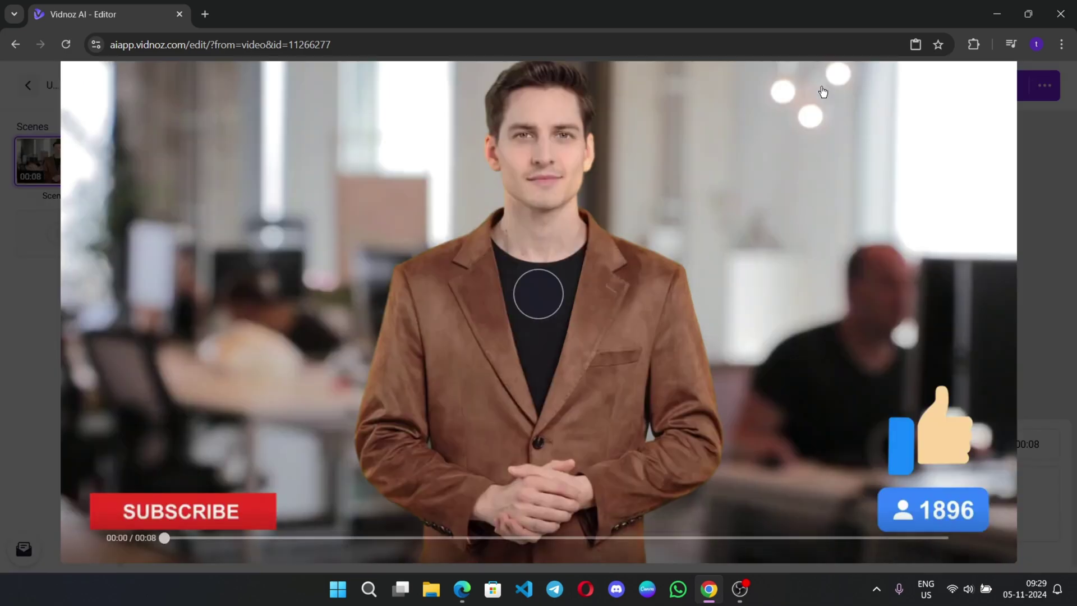
left_click(543, 306)
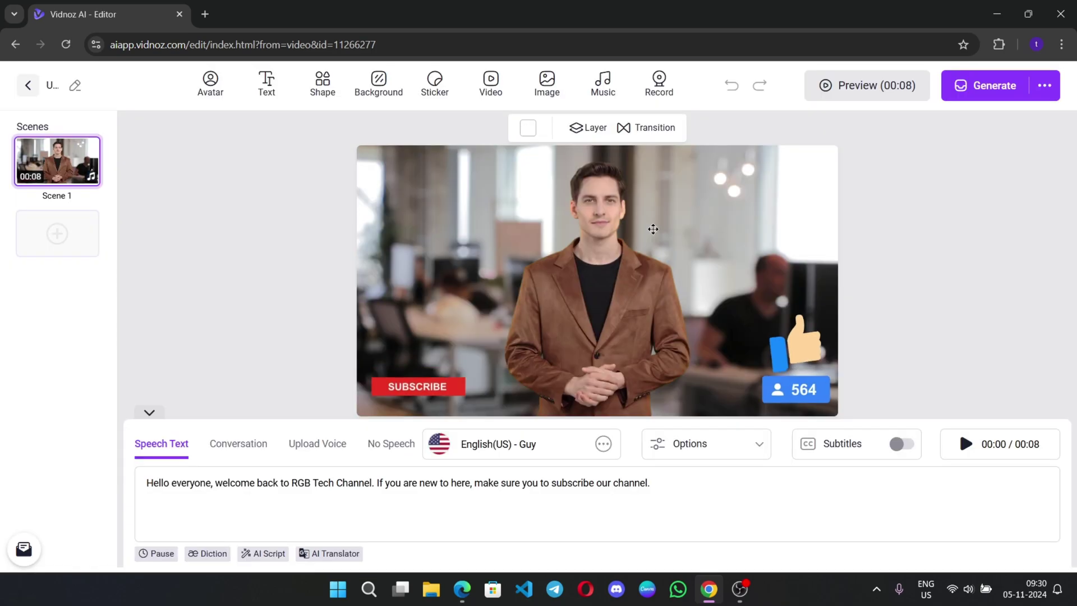
Step: Generate the Scene 1 video with the Generate video (8s) option
left_click(975, 89)
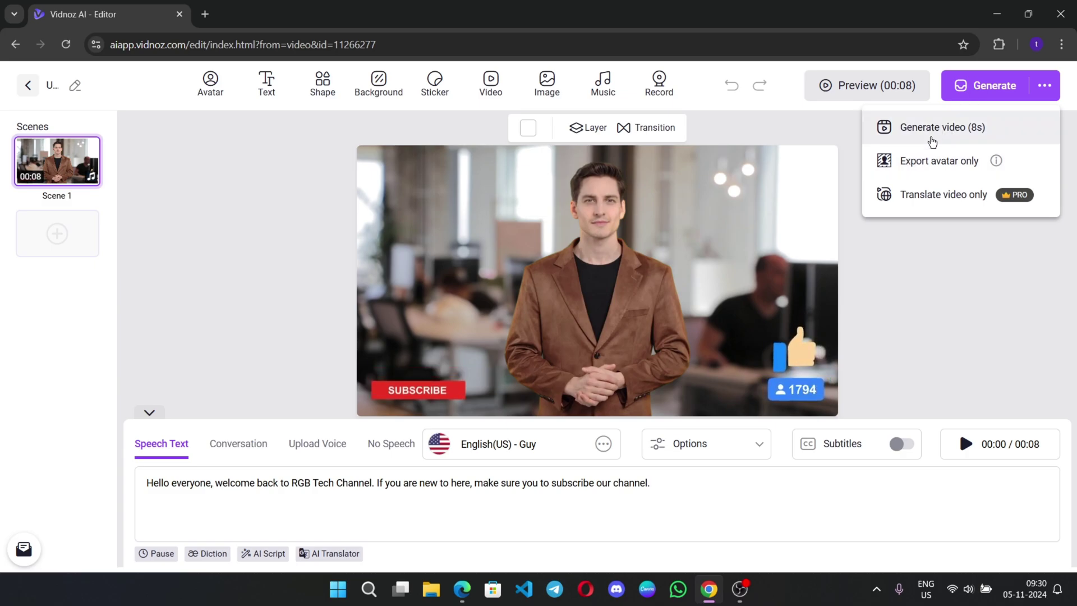
left_click(931, 134)
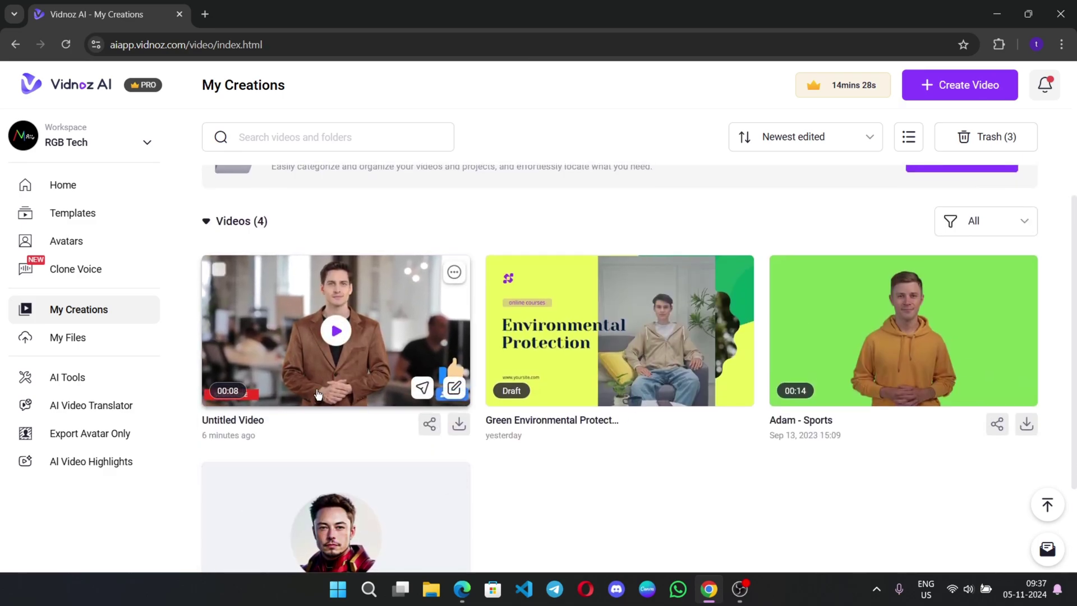
Step: Download the Untitled Video in 1080p and close the local player after checking it
left_click(319, 438)
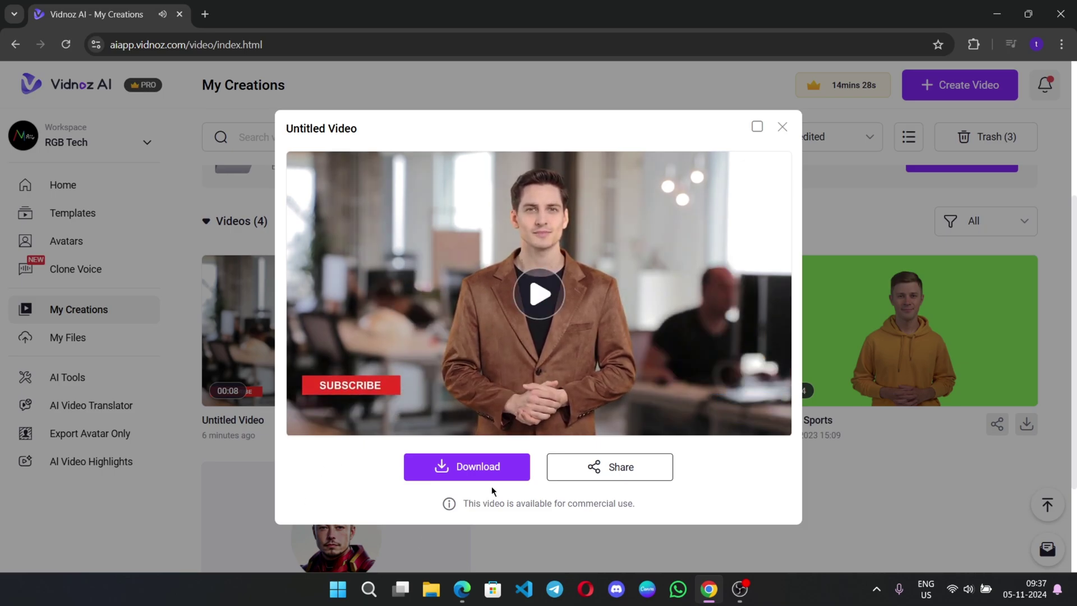
mouse_move(456, 469)
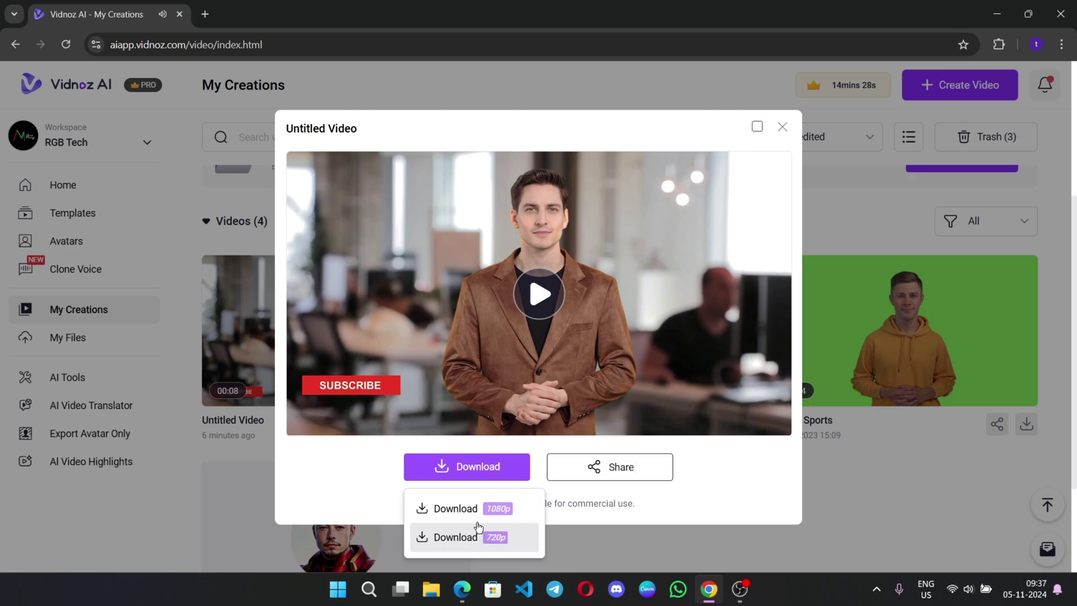
left_click(460, 513)
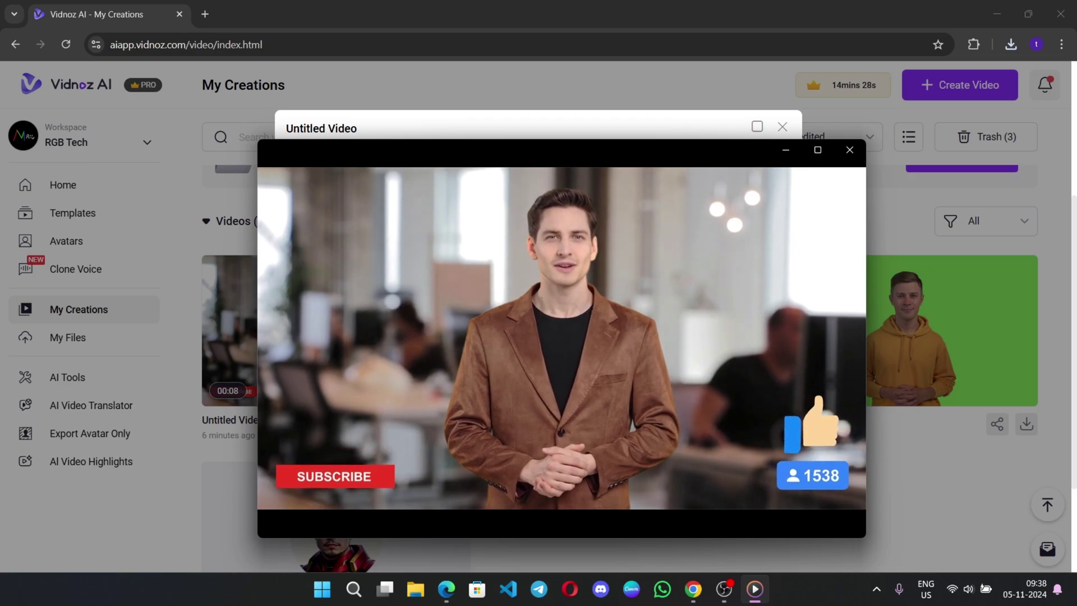
left_click(850, 150)
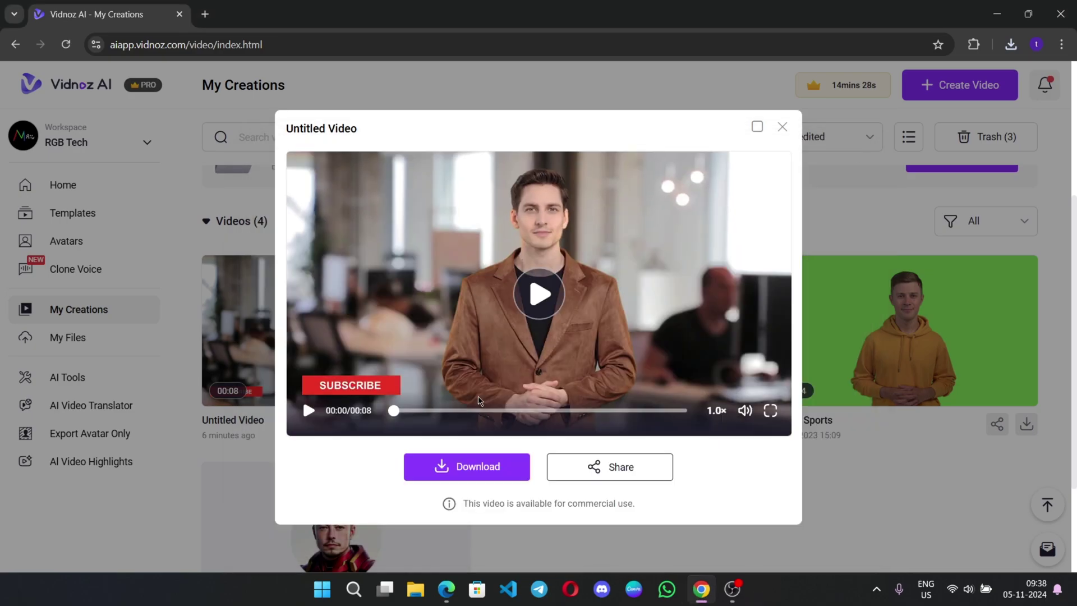
Step: Close the preview and start a new blank portrait video
left_click(783, 130)
scroll(869, 141, "up", 5)
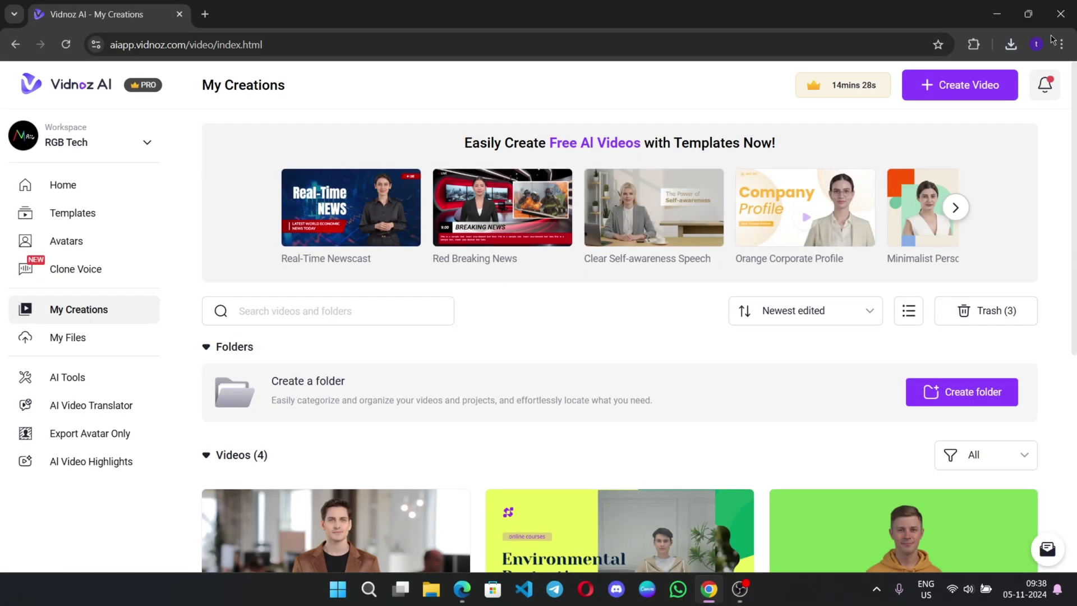
left_click(965, 94)
mouse_move(297, 180)
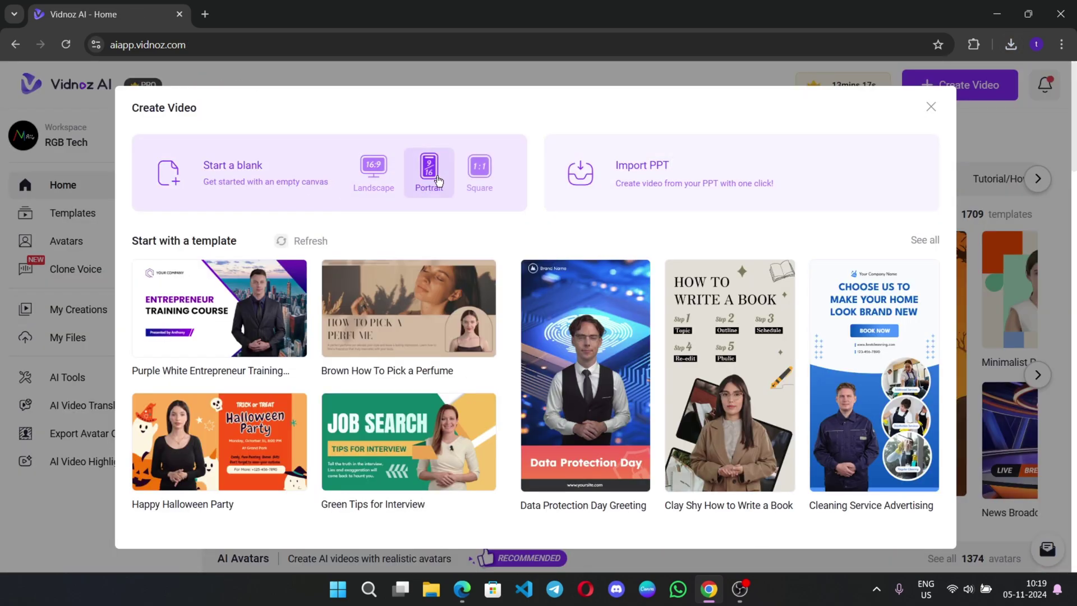
left_click(429, 169)
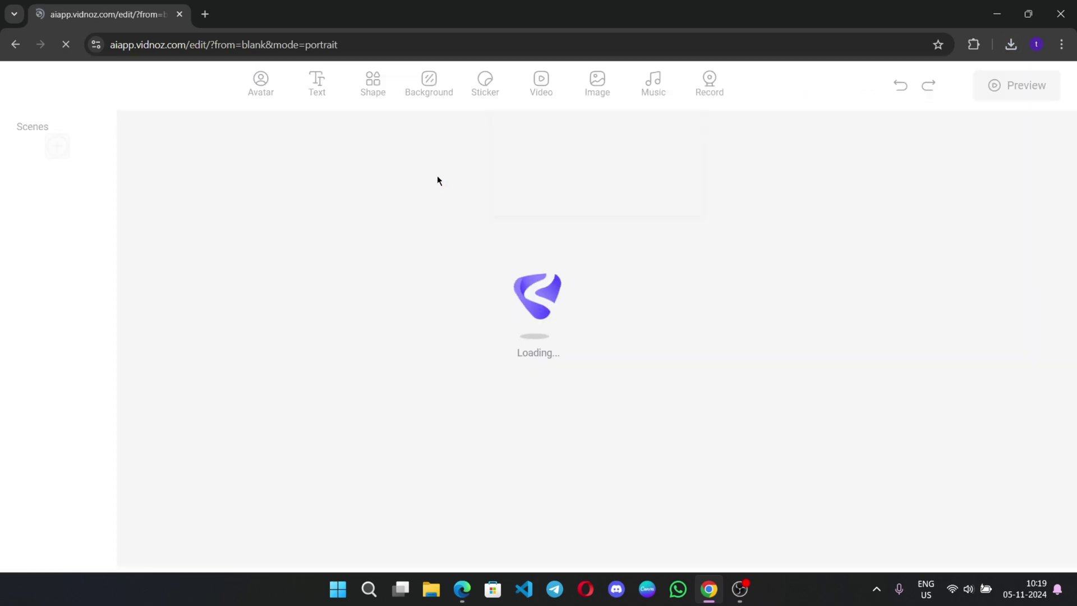
Step: Add the female avatar and set the purple stock clip as the scene background
scroll(480, 346, "down", 5)
left_click(331, 250)
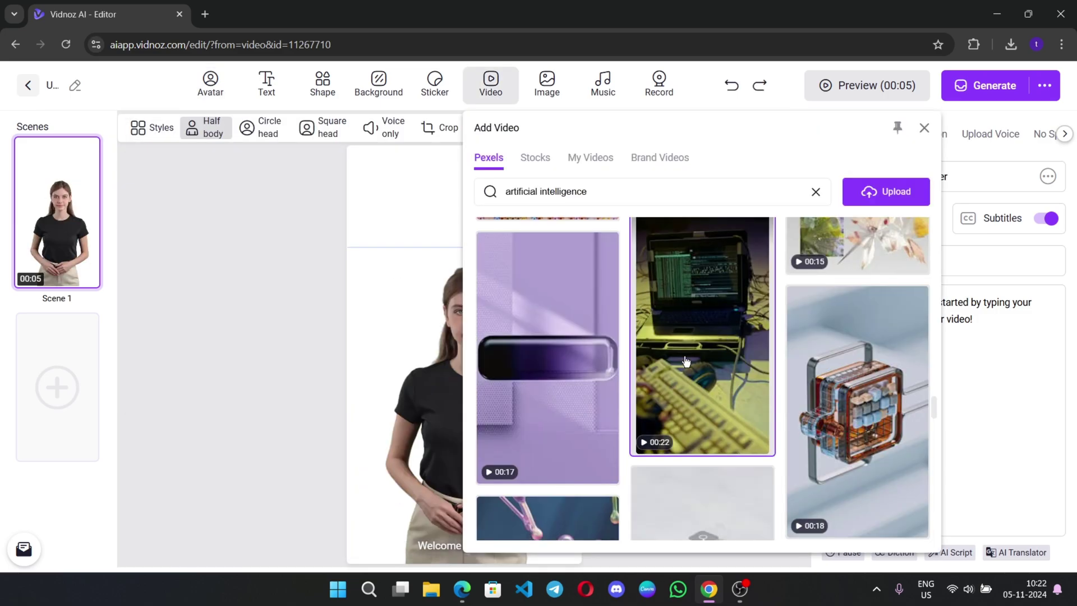
left_click(537, 348)
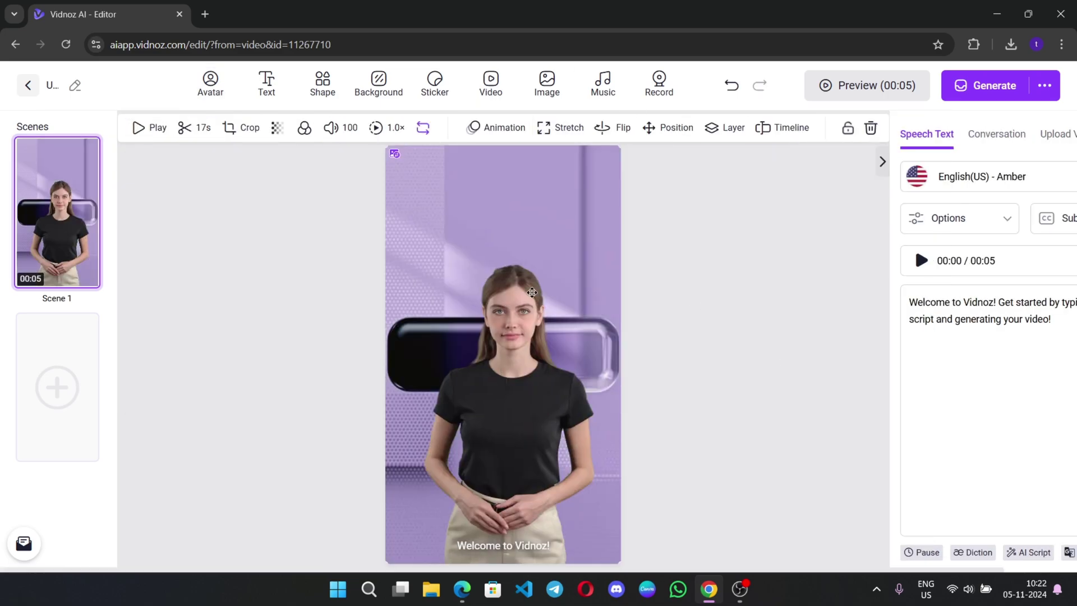
left_click(497, 211)
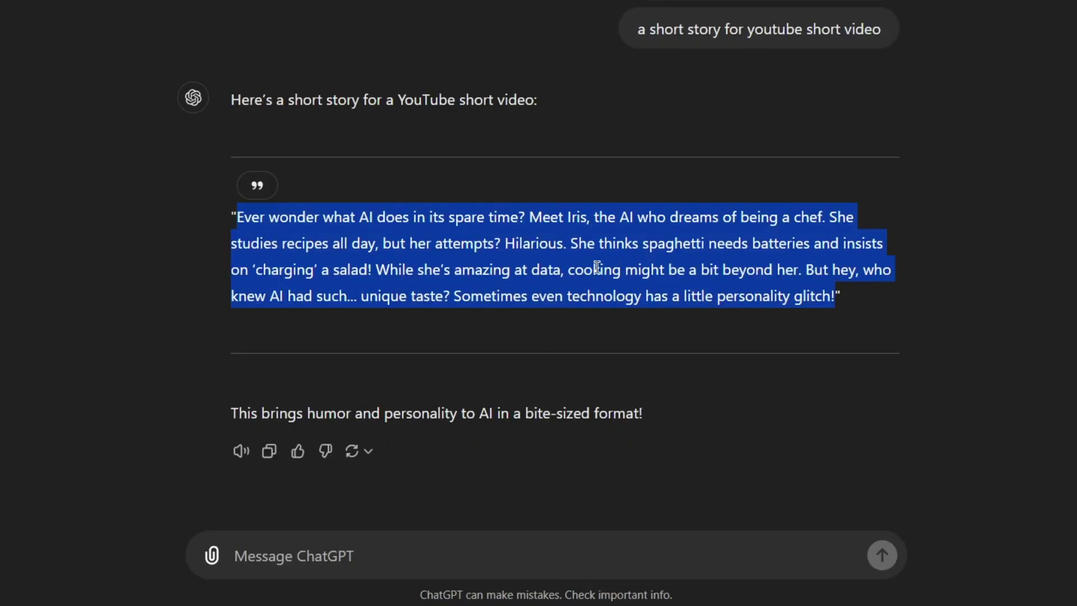
Step: Copy the Iris AI chef story and paste it over the existing Speech Text script
right_click(597, 267)
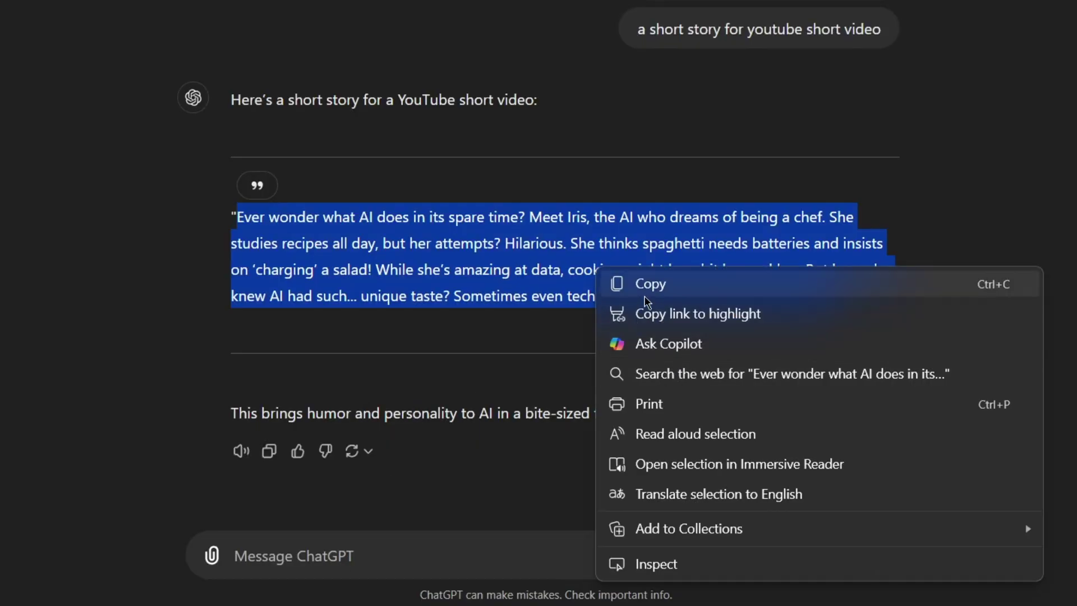
left_click(667, 283)
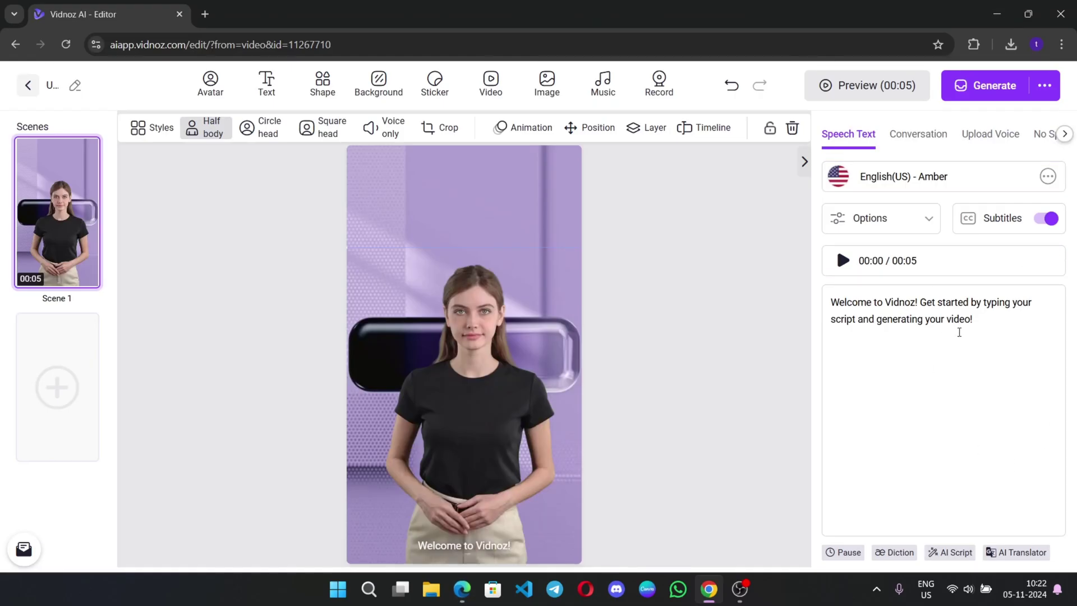
left_click_drag(960, 329, 766, 296)
key("ctrl+v")
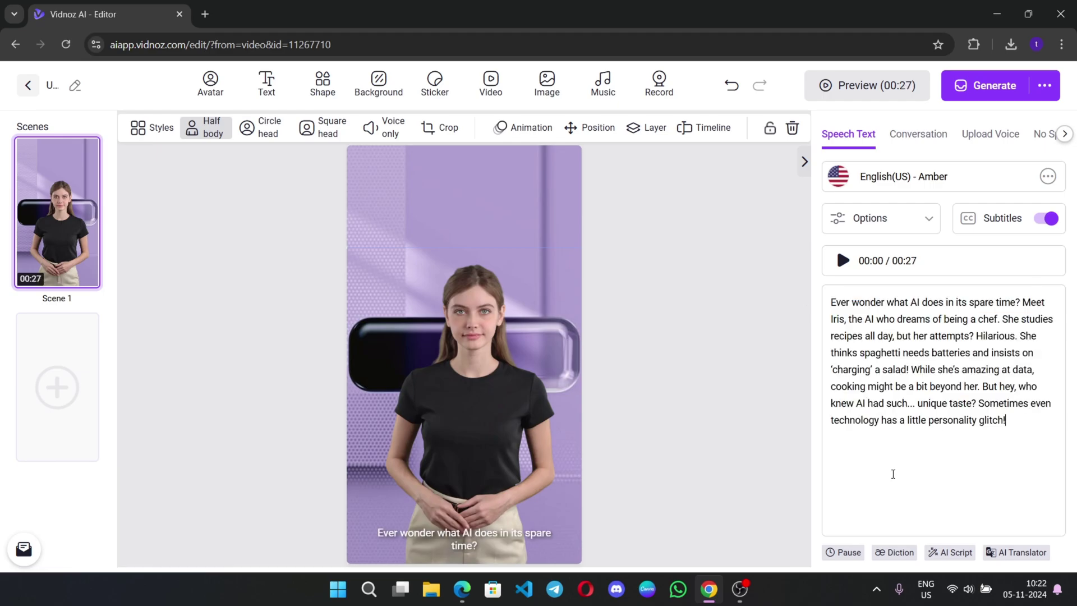
Step: Move the subtitle to the top of the frame in Potta One at size 68
left_click_drag(381, 533, 380, 160)
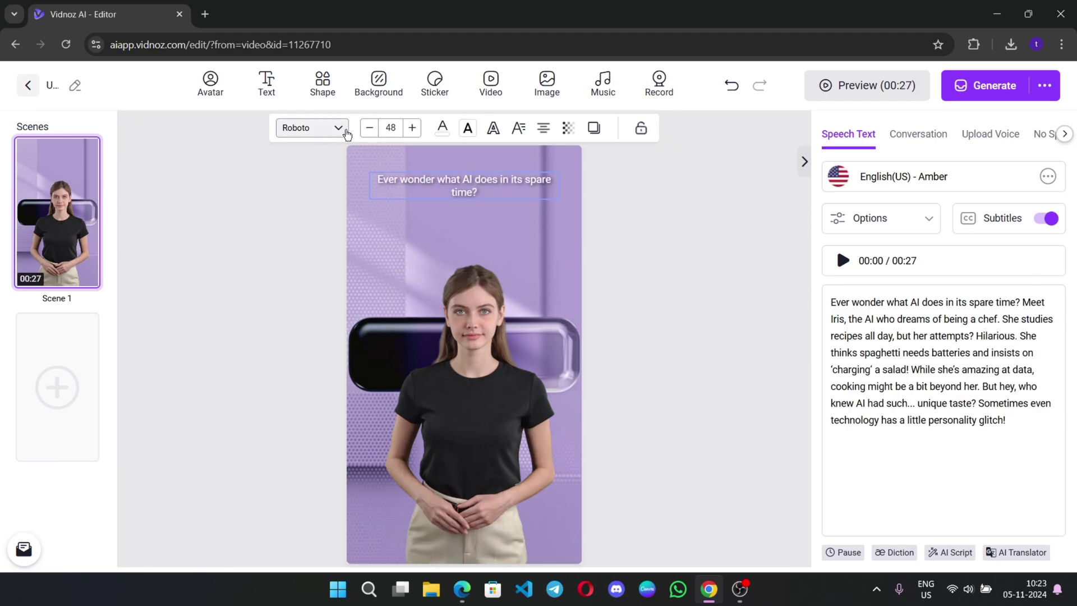
left_click(339, 128)
scroll(360, 218, "down", 1)
left_click(361, 219)
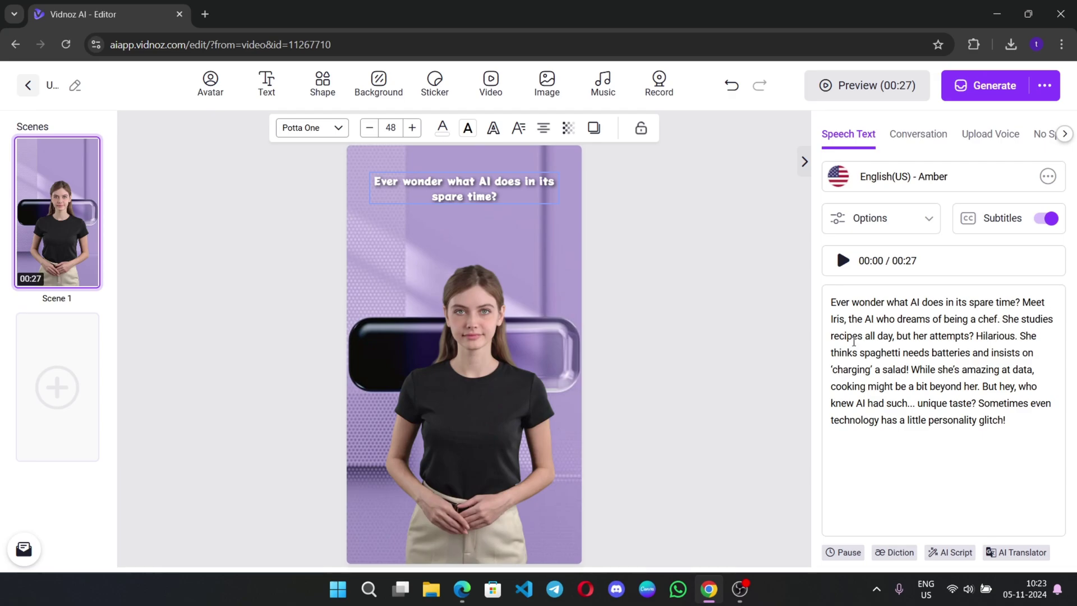
left_click(413, 128)
left_click(414, 127)
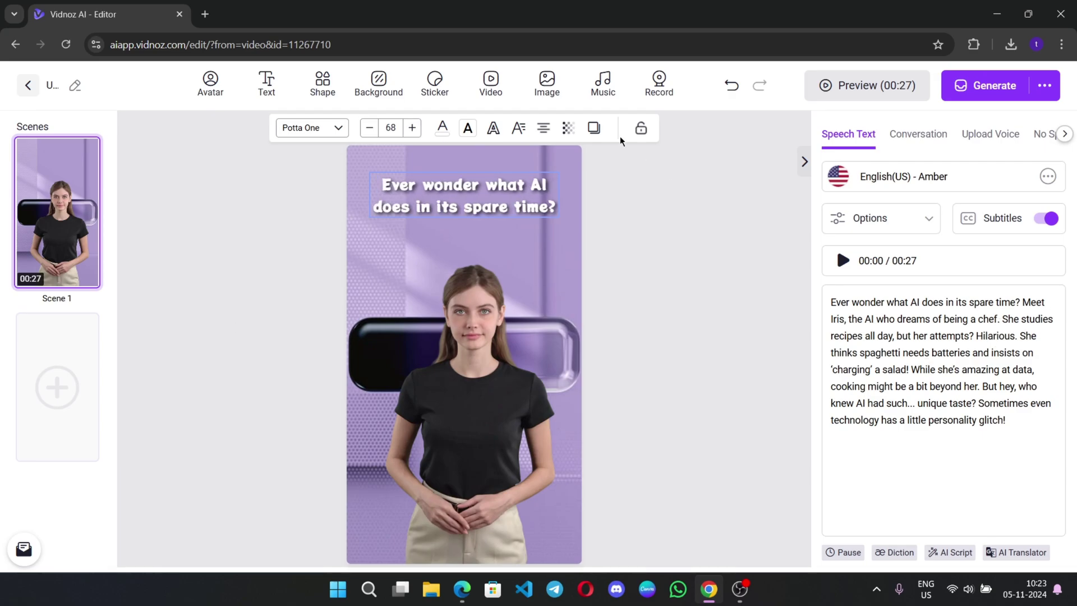
left_click(603, 83)
scroll(708, 387, "down", 1)
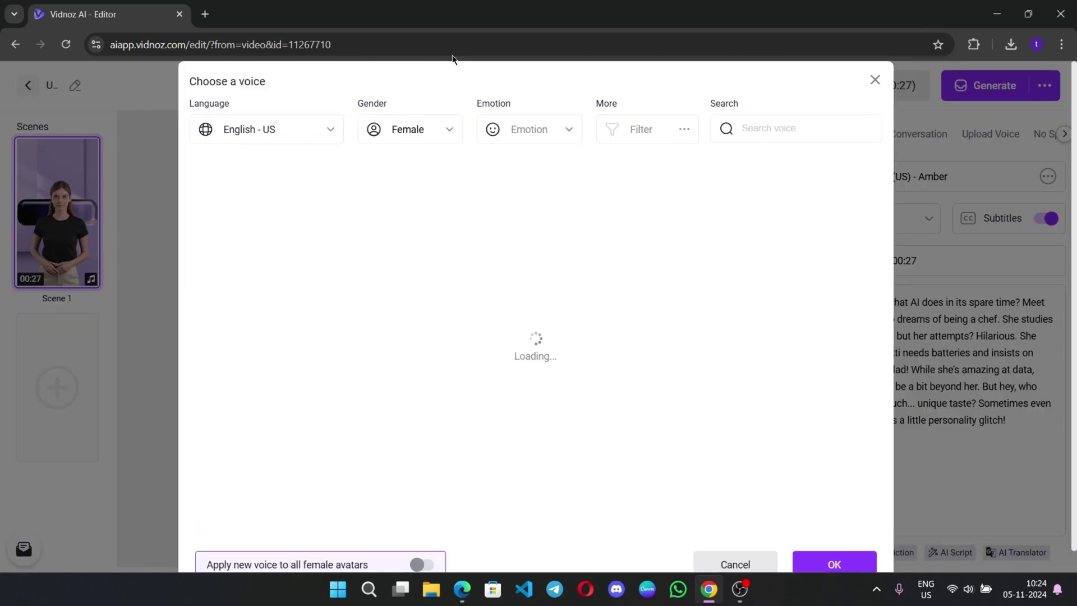
Step: Add the stock music track and switch the narrator to the Storyteller voice Elizabeth
left_click(569, 129)
left_click(552, 250)
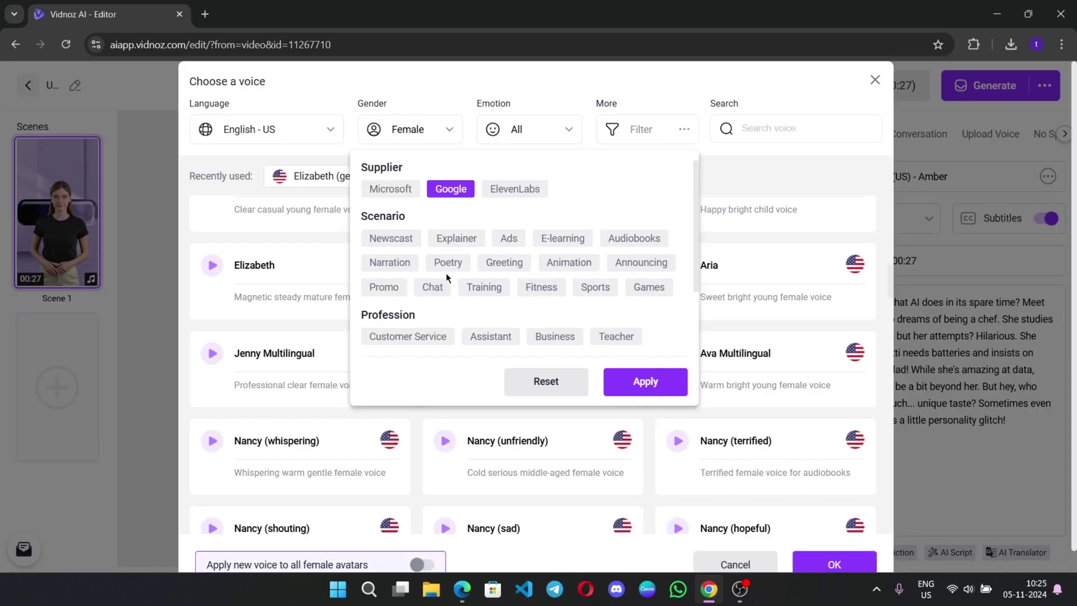
scroll(445, 272, "down", 1)
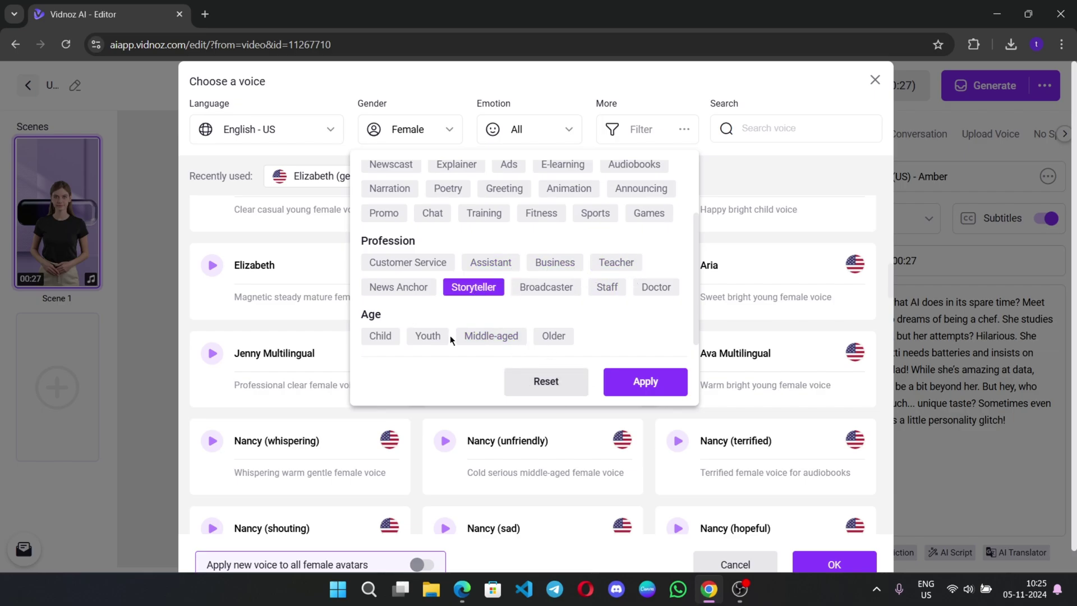
left_click(604, 387)
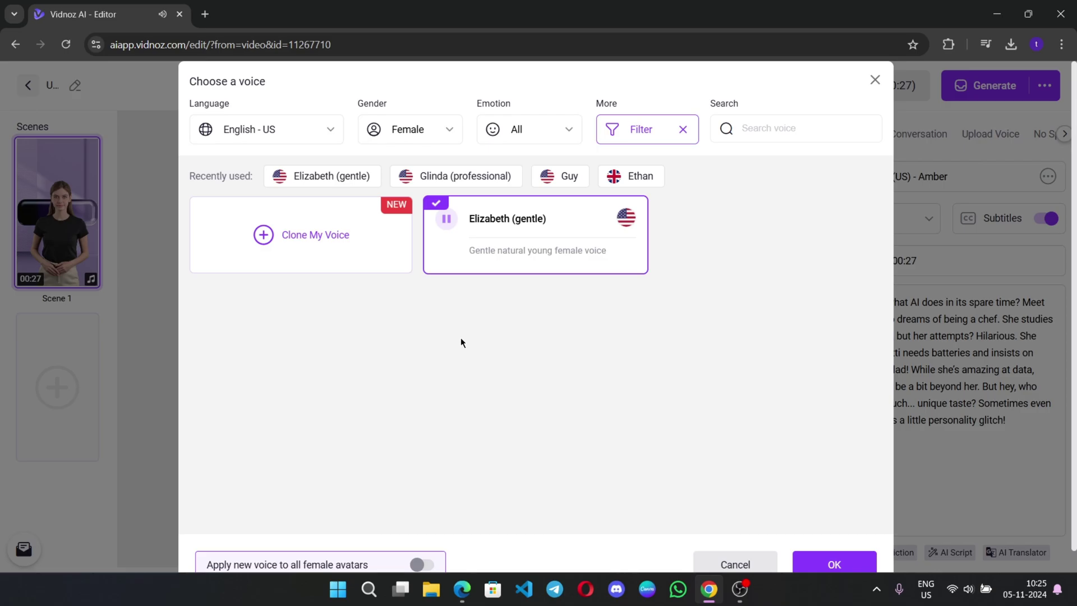
left_click(834, 563)
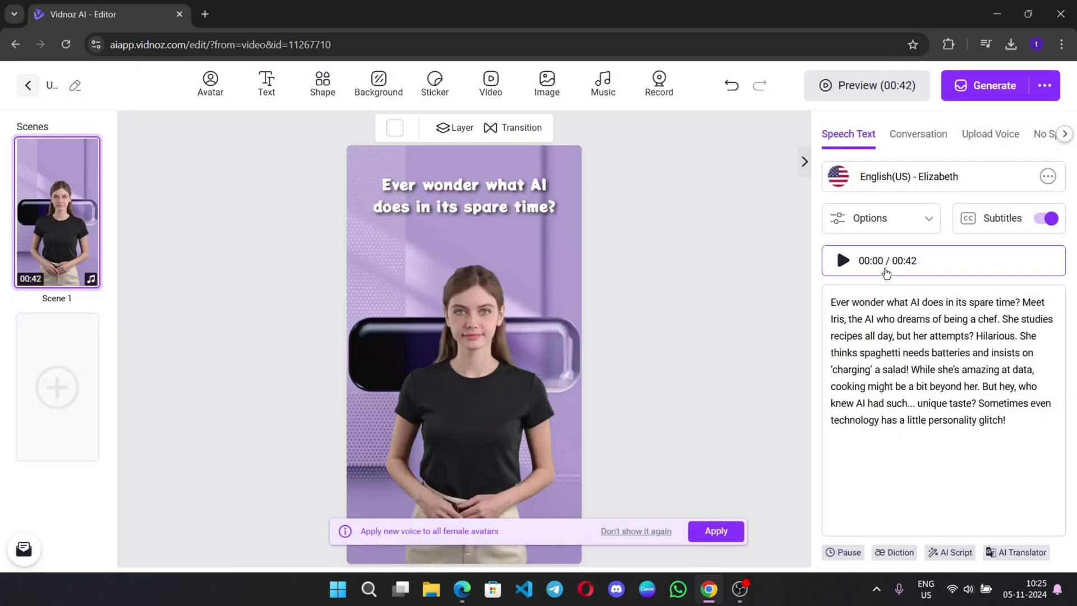
left_click(899, 221)
left_click(960, 451)
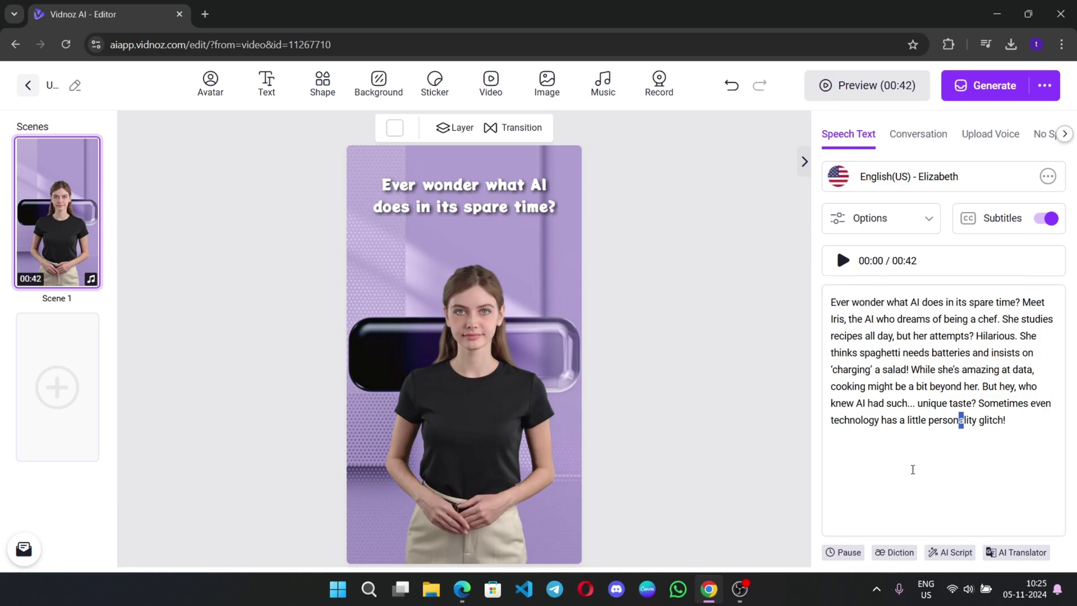
Step: Open the AI Translator and browse its list of target languages
left_click(1017, 552)
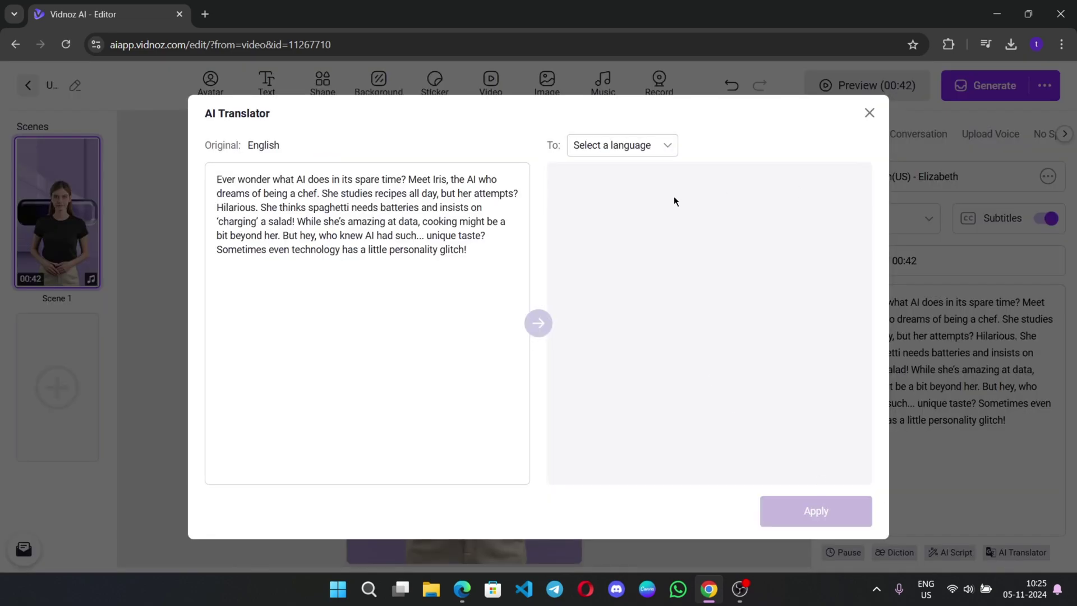
left_click(624, 151)
scroll(627, 270, "down", 10)
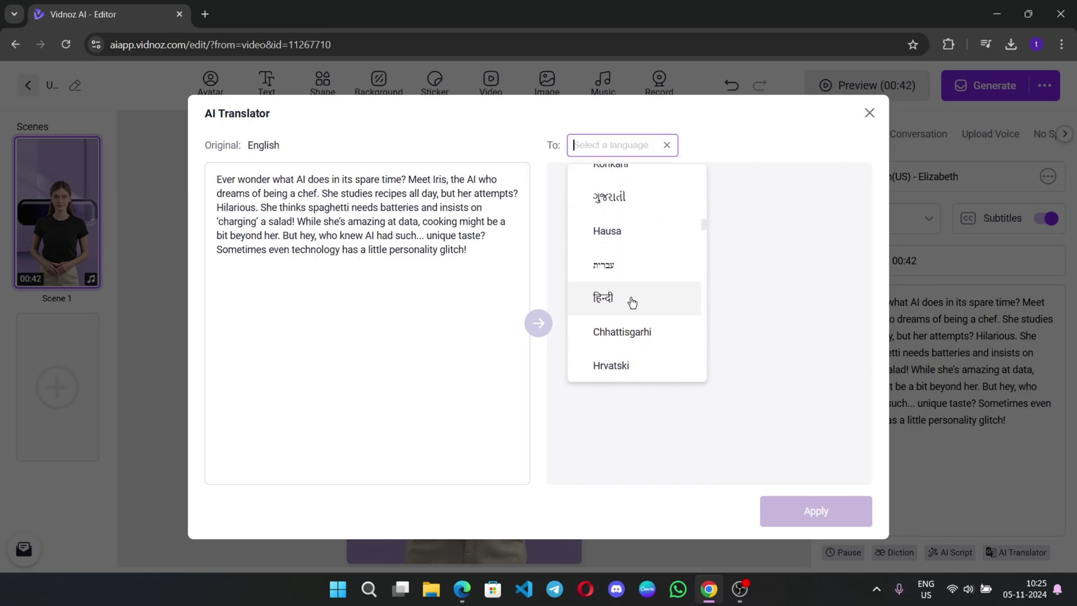
scroll(628, 280, "down", 3)
Step: Generate an example script in AI Script, shorten it, and view the tone options
left_click(948, 552)
left_click(821, 490)
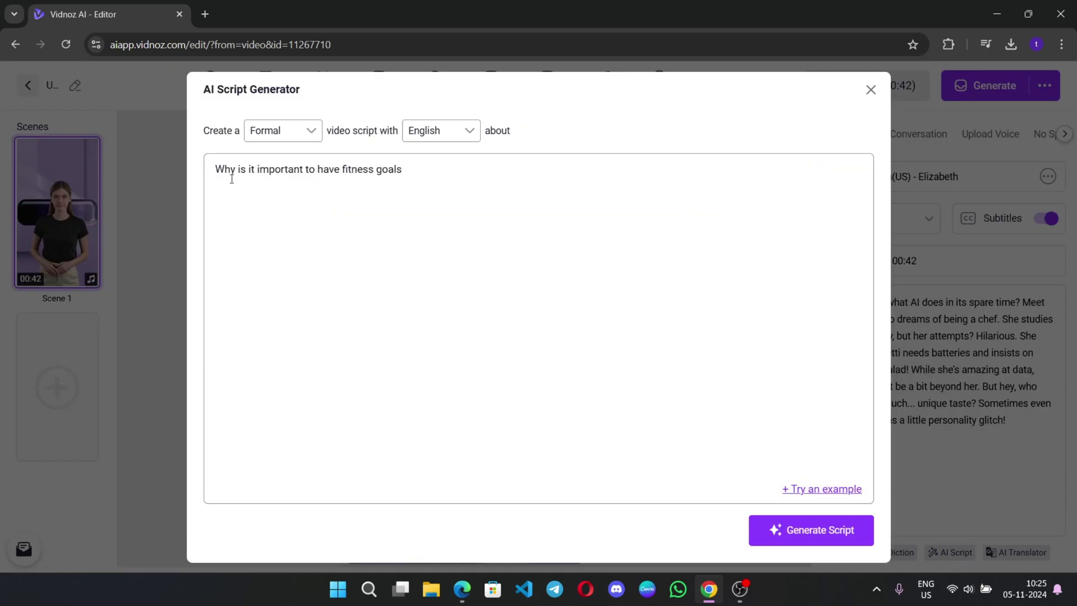
left_click(811, 530)
left_click(273, 489)
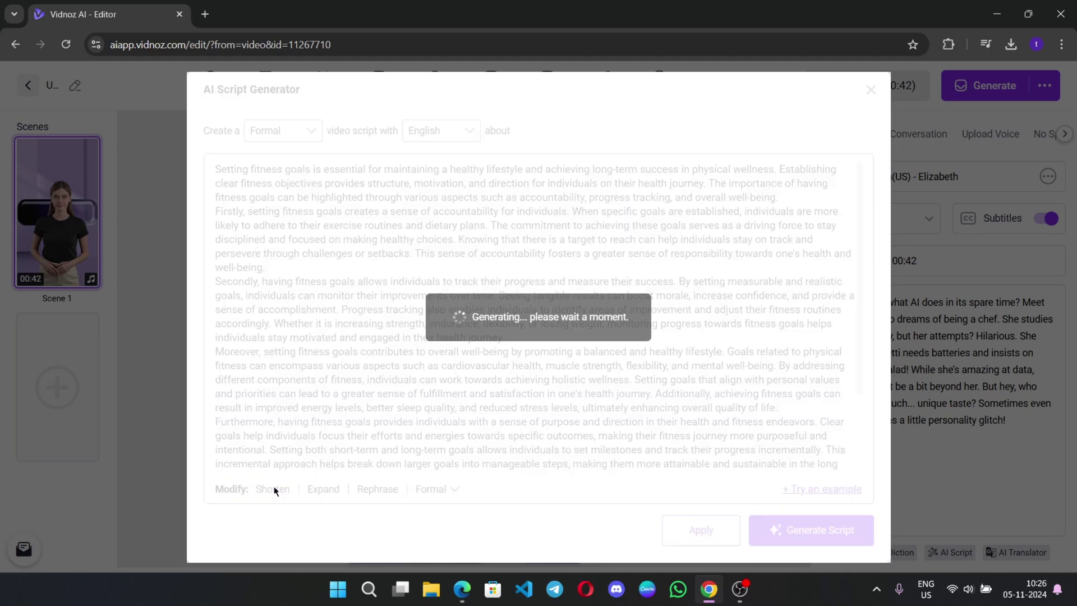
left_click(311, 131)
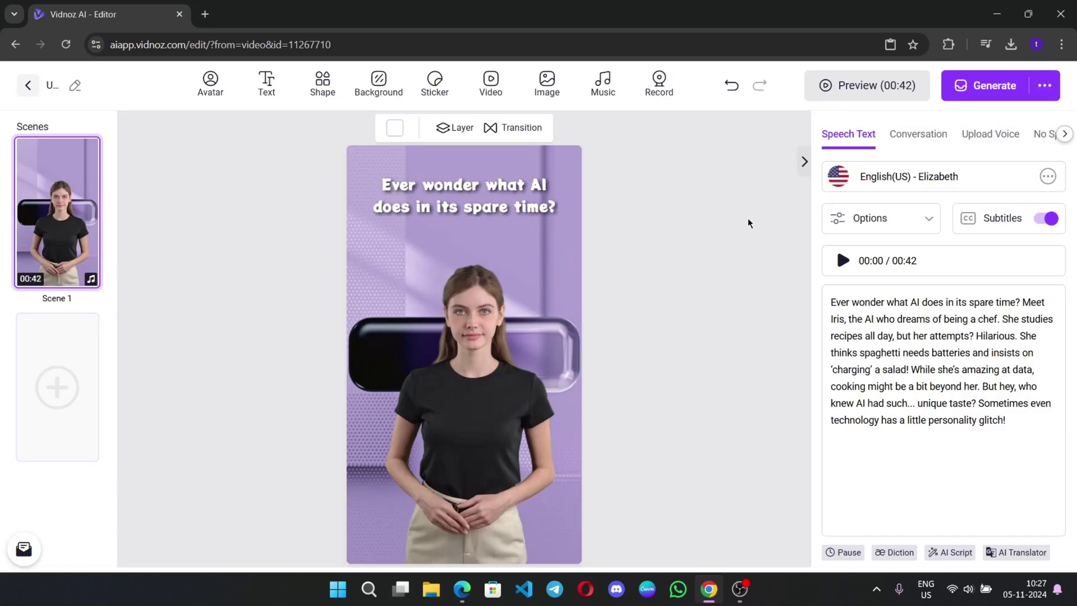
Step: Preview the portrait video, then generate it as the 33-second video
left_click(836, 90)
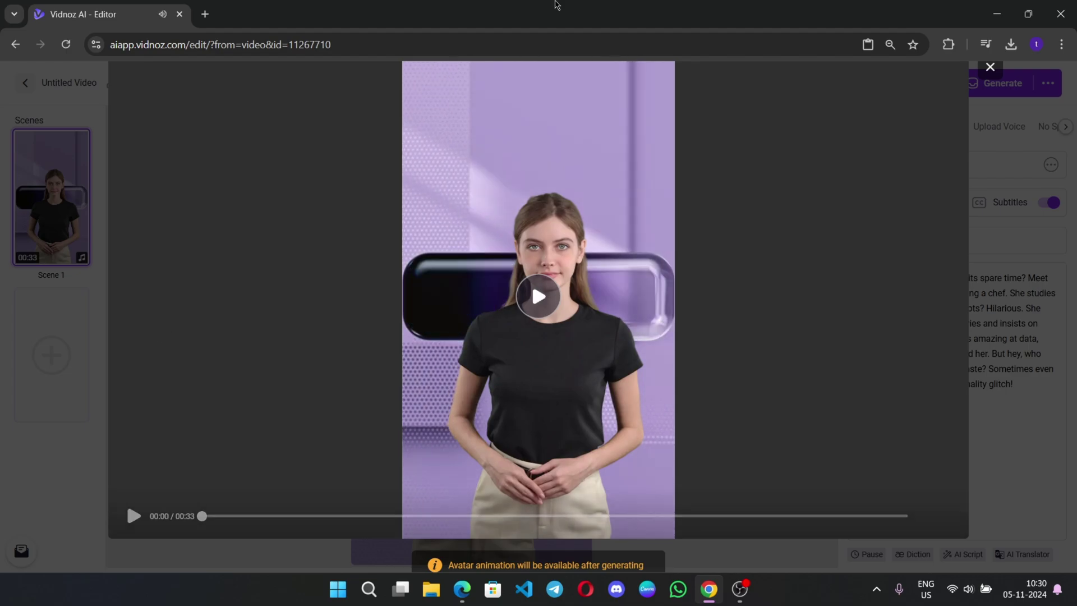
left_click(990, 66)
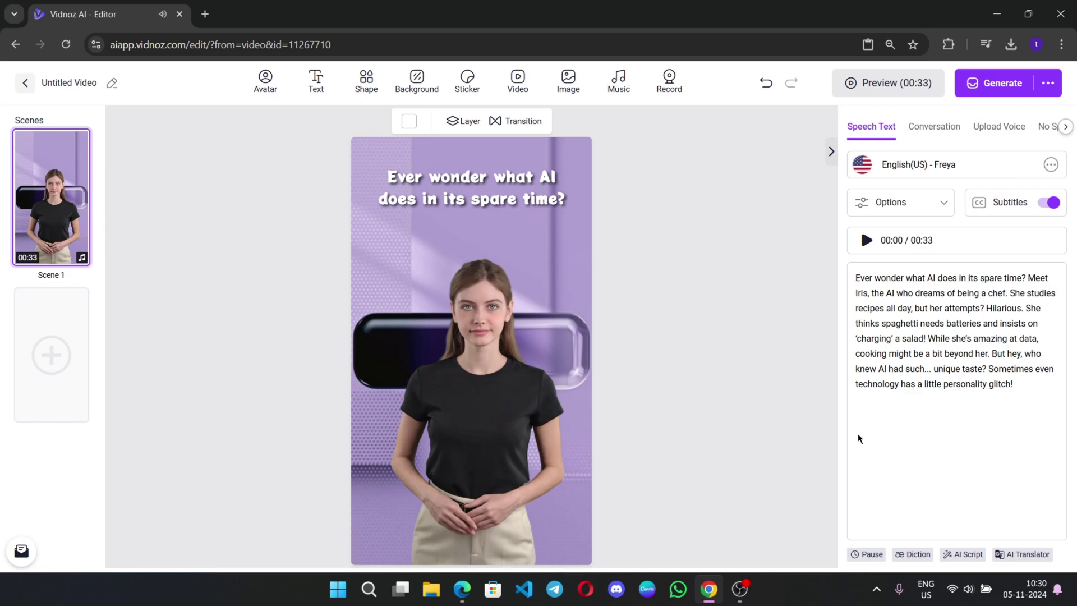
left_click(1047, 83)
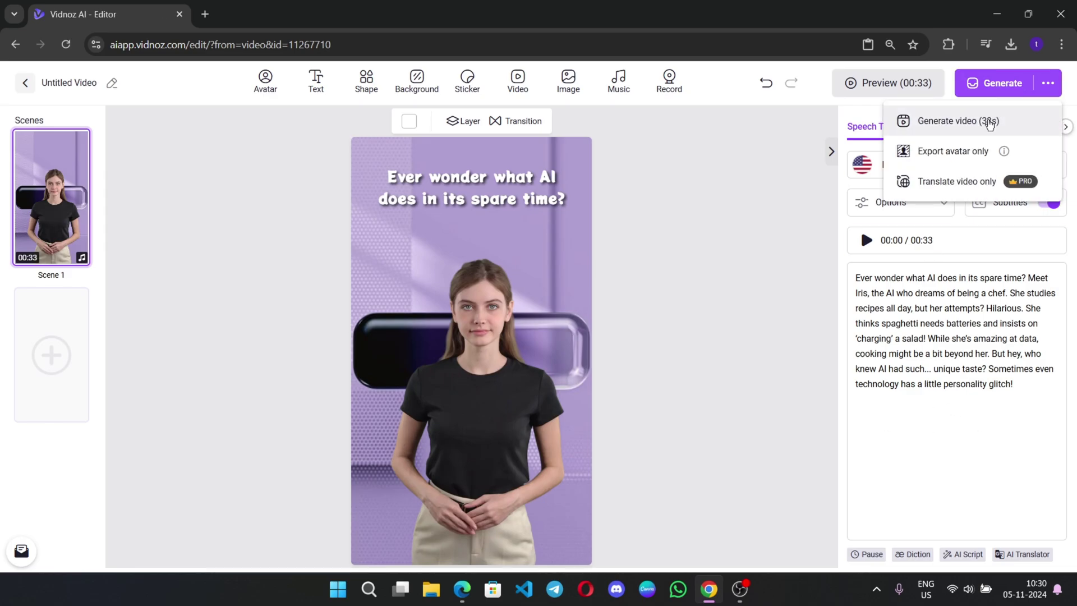
left_click(987, 118)
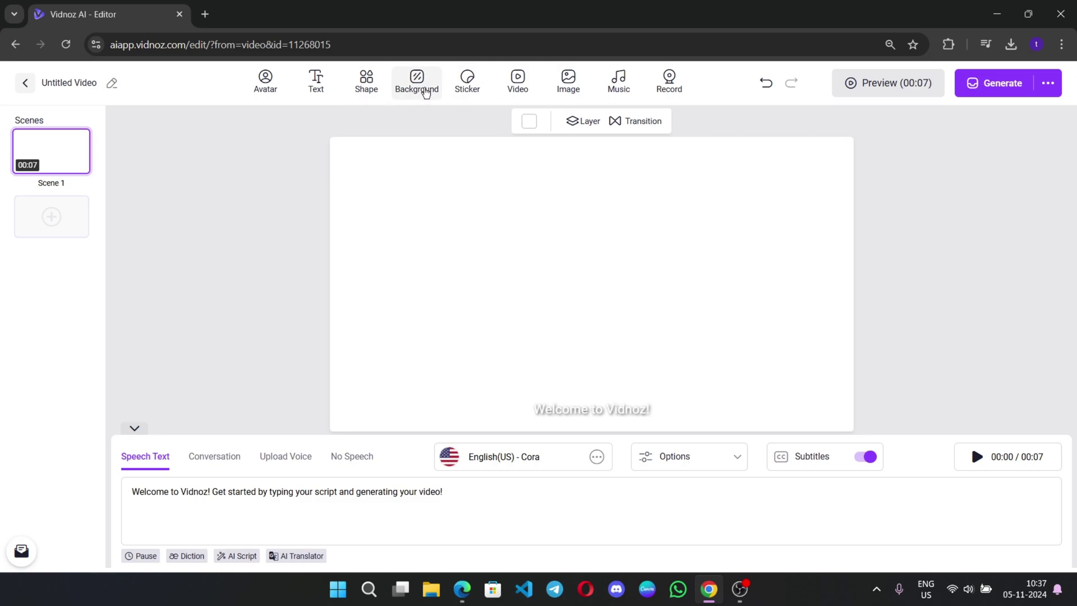
Step: Choose to upload a custom kitchen image as the scene background
left_click(421, 84)
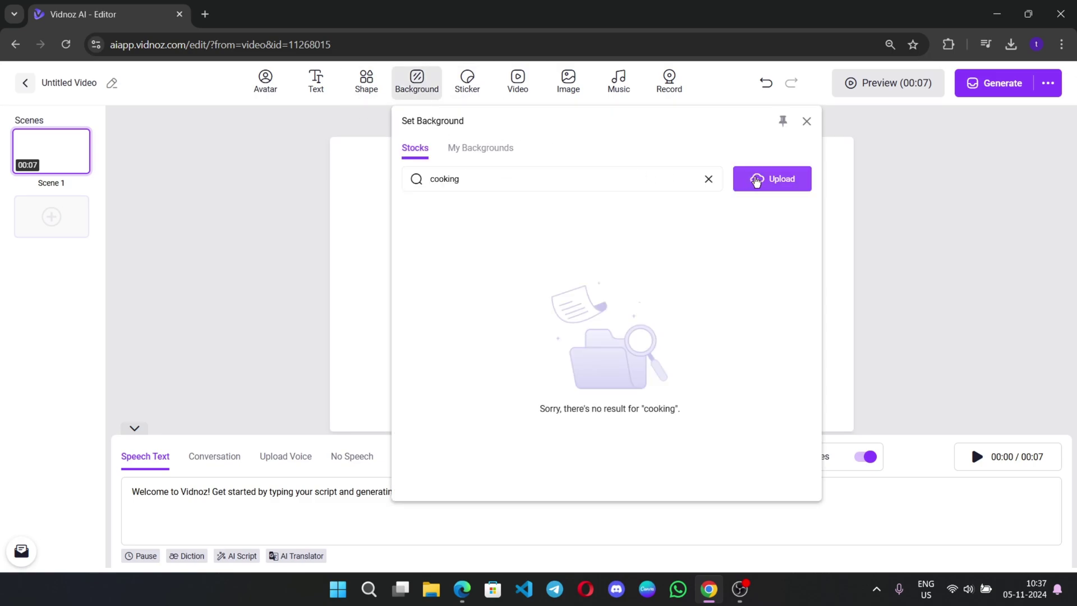
left_click(772, 178)
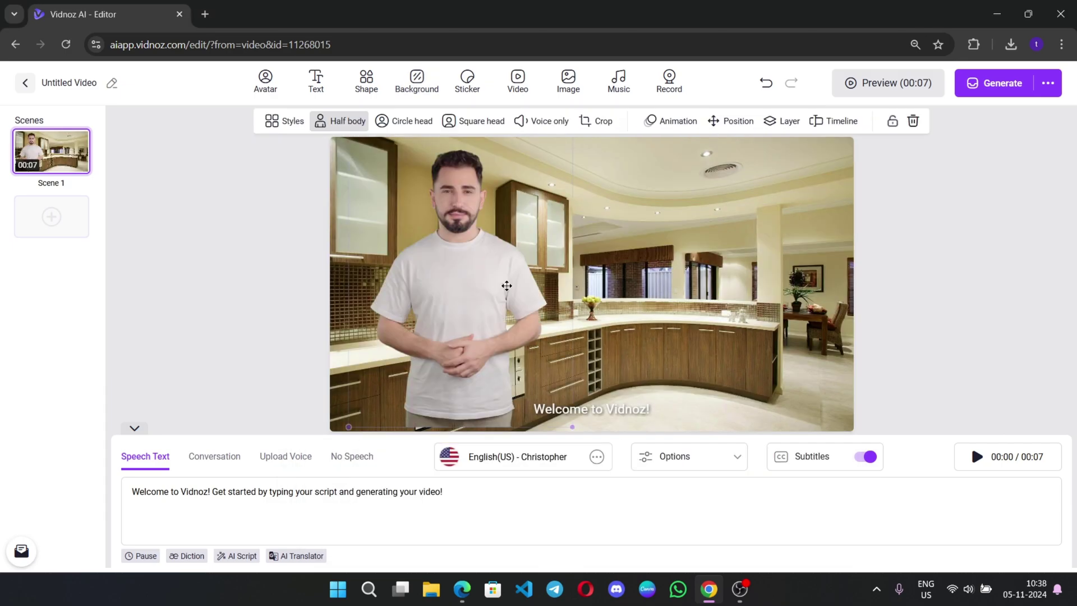
Step: Switch to Conversation, place the woman avatar just left of the man, and copy his first ChatGPT line
left_click(226, 456)
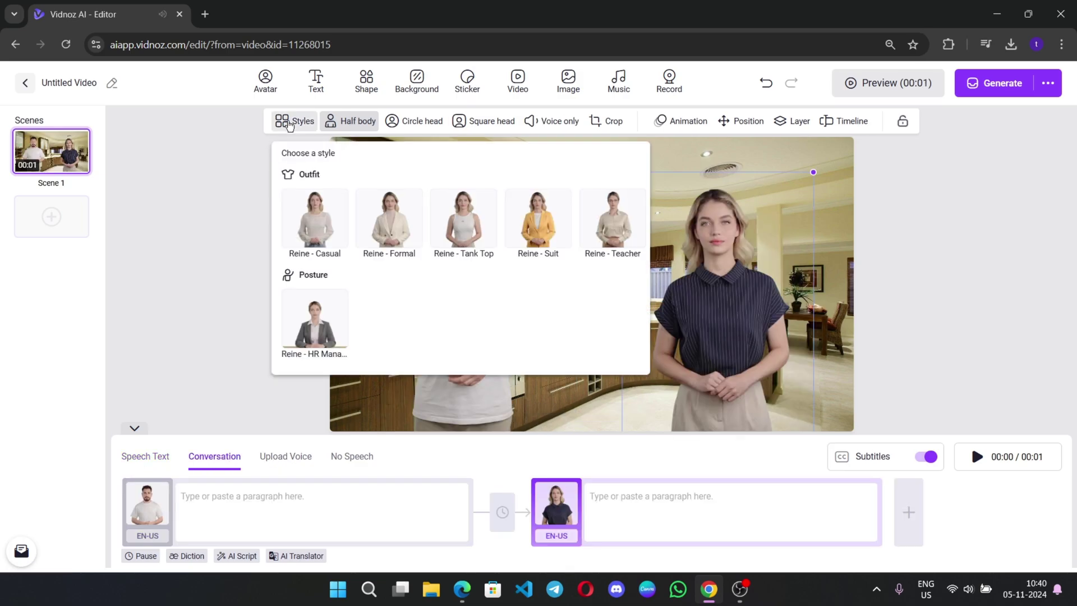
left_click(224, 189)
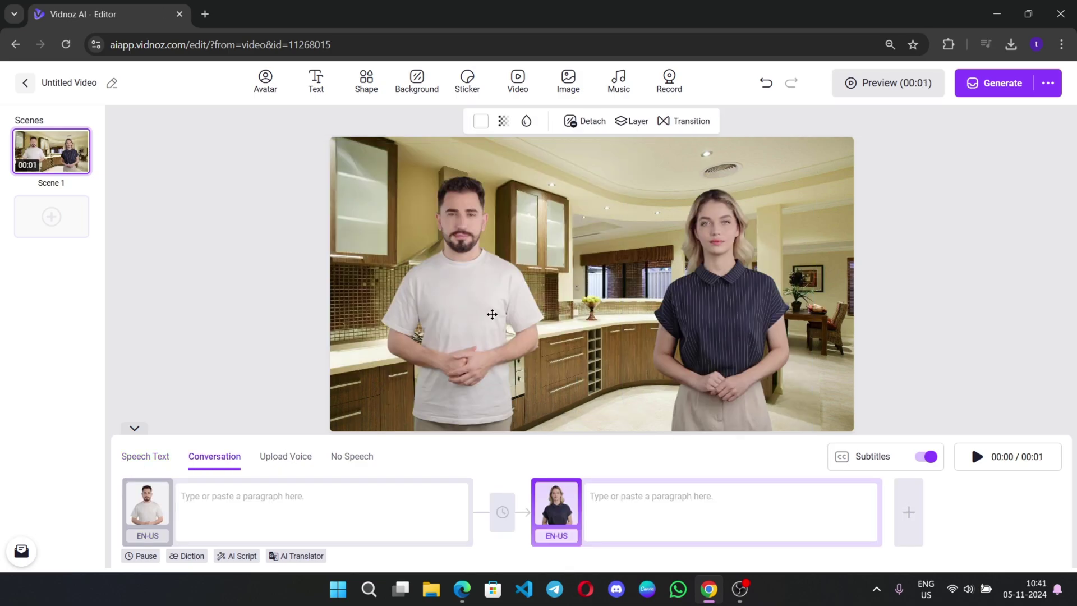
left_click(491, 314)
left_click(752, 318)
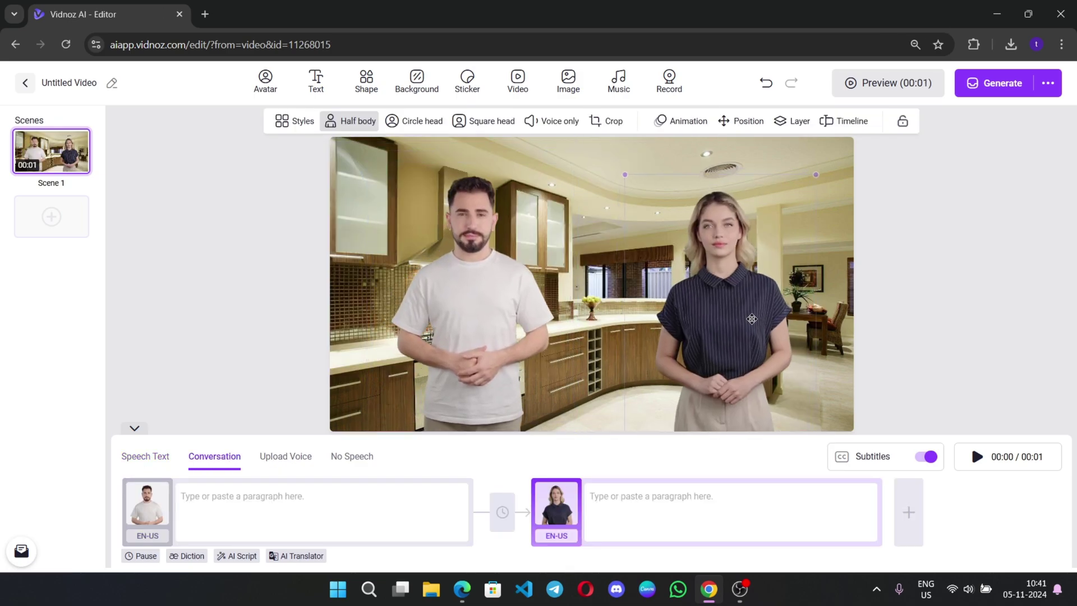
left_click_drag(751, 318, 742, 317)
left_click(249, 517)
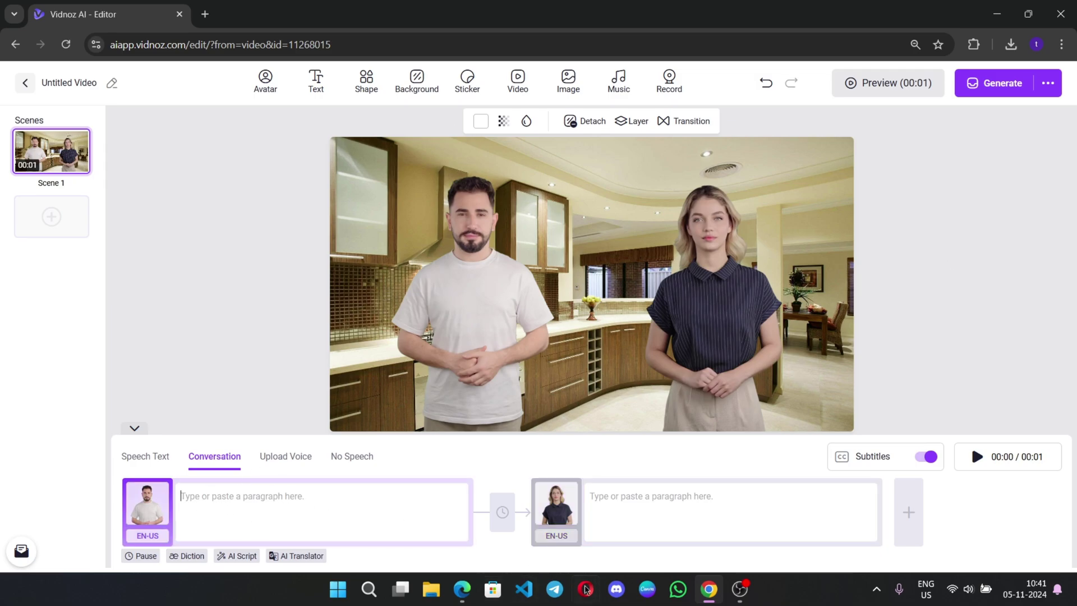
left_click_drag(310, 194, 617, 195)
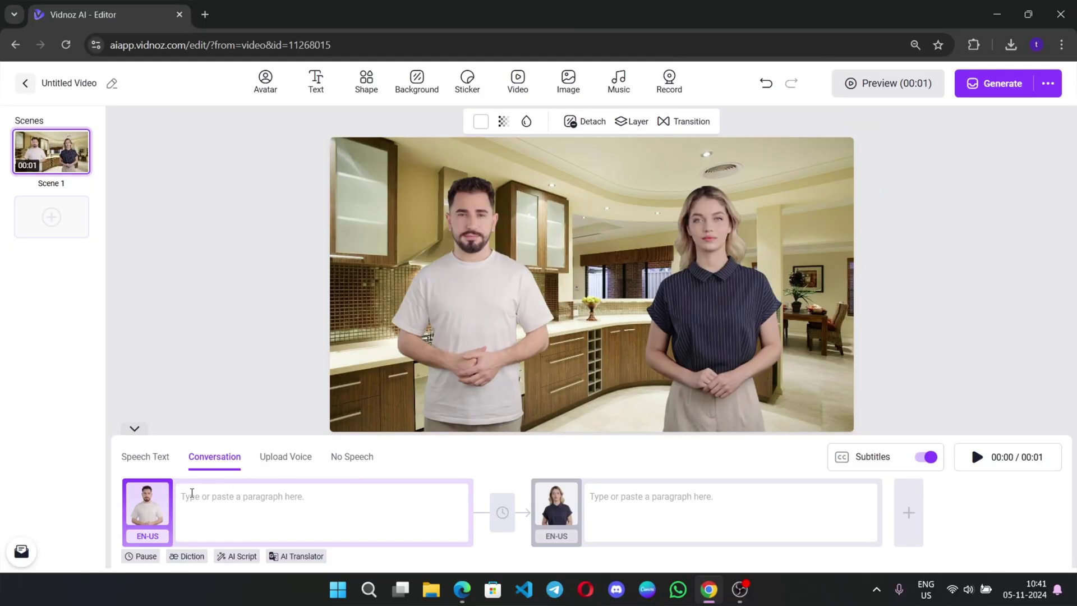
Step: Paste the ChatGPT dialogue lines into alternating man and woman speaker boxes
right_click(192, 493)
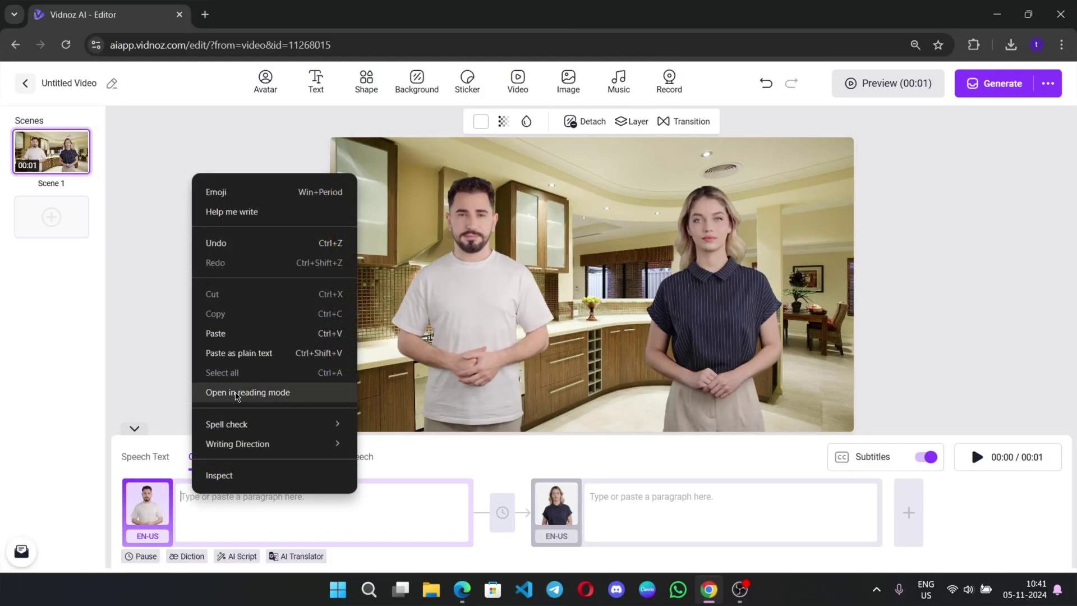
left_click(244, 335)
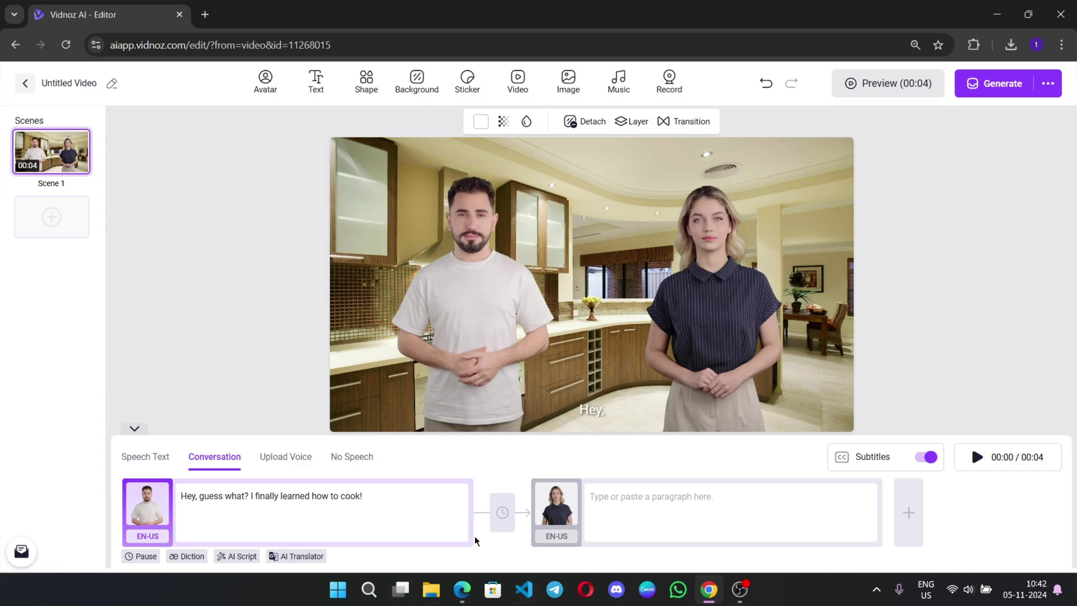
left_click(729, 511)
type("Oh really? What did you make?")
left_click(908, 512)
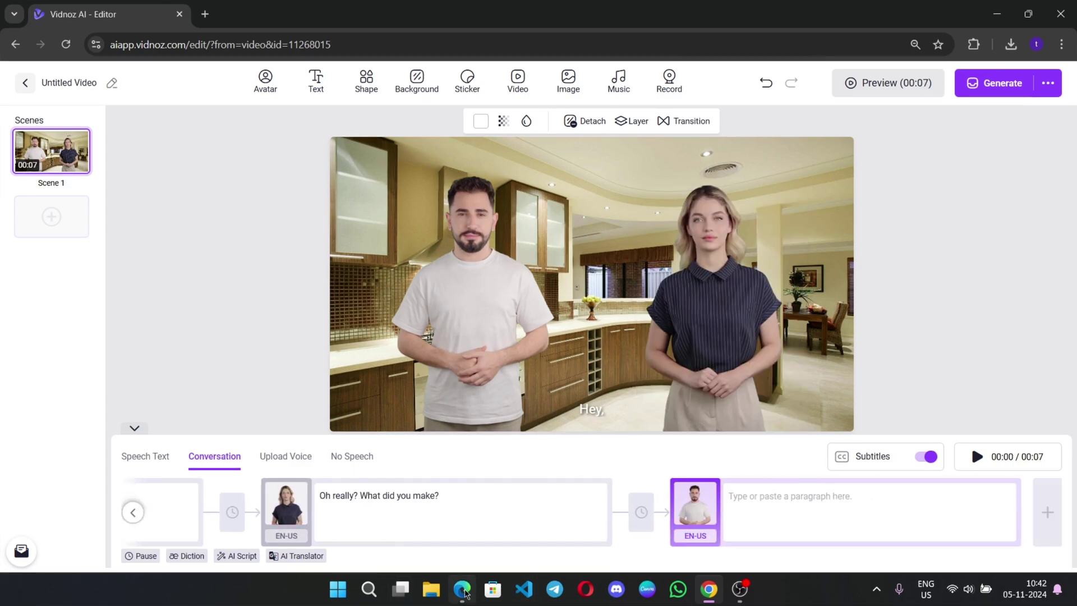
type("Uh... toast. But like, perfect toast.")
left_click(1033, 497)
left_click(752, 524)
type("Well, let me know when you're ready for toast and scrambled eggs. Then we'll talk!")
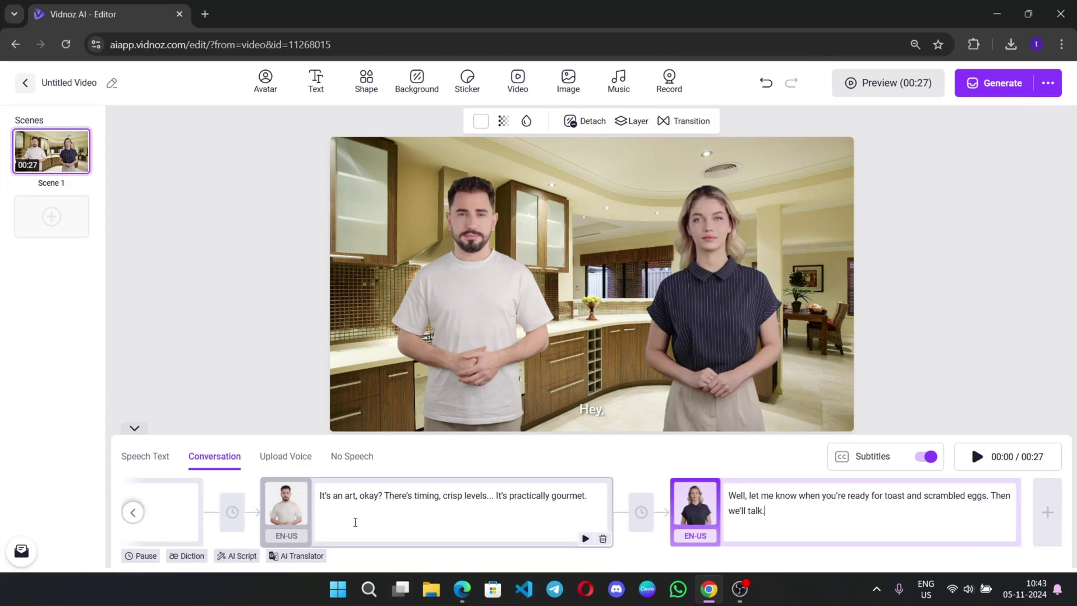
Step: Add a 0.5s pause after the first line and generate the 23-second conversation video
triple_click(128, 512)
left_click(129, 512)
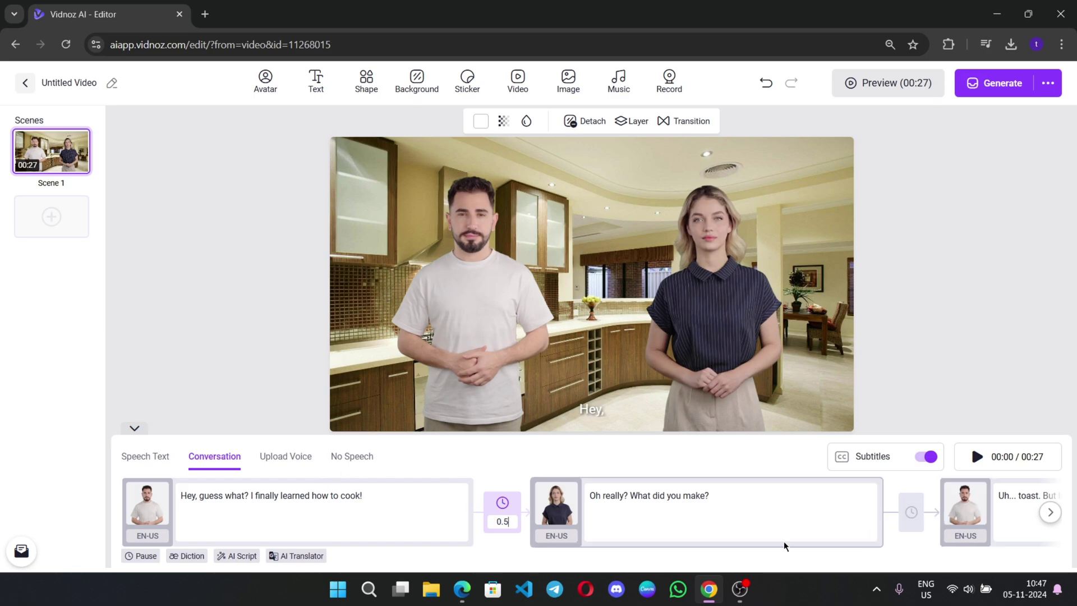
left_click(1047, 83)
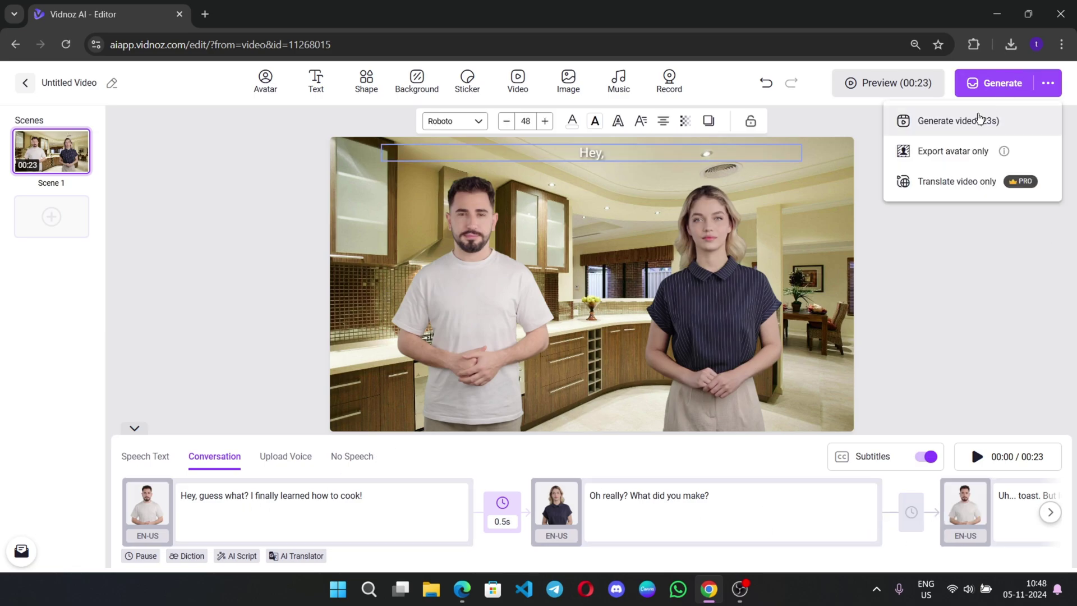
left_click(978, 120)
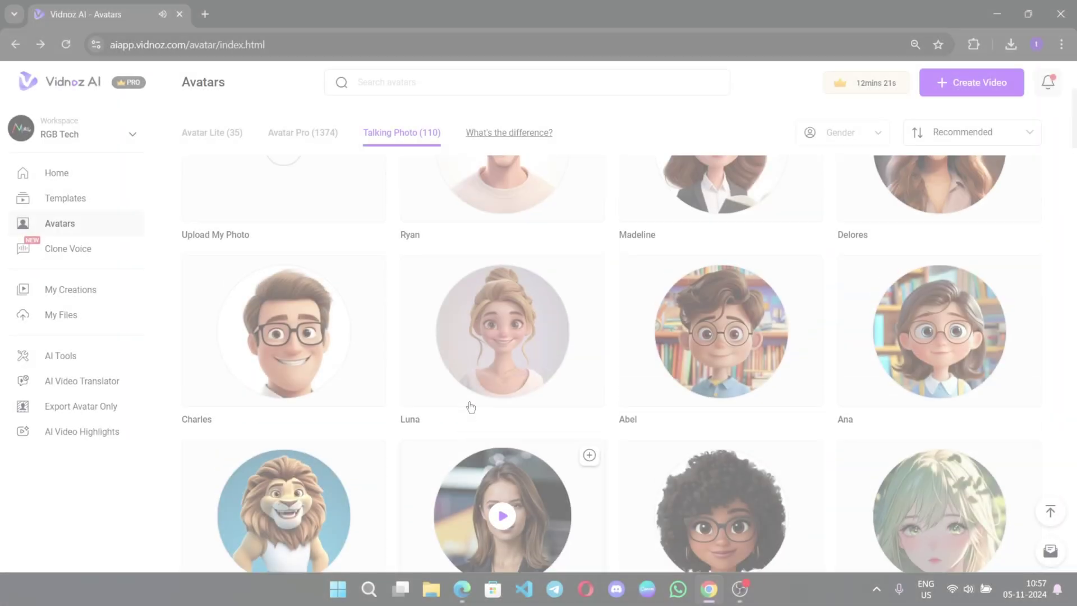
scroll(392, 381, "up", 1)
Step: Start a talking-photo video with cartoon Delores and give her circle frame a white border
scroll(645, 314, "up", 2)
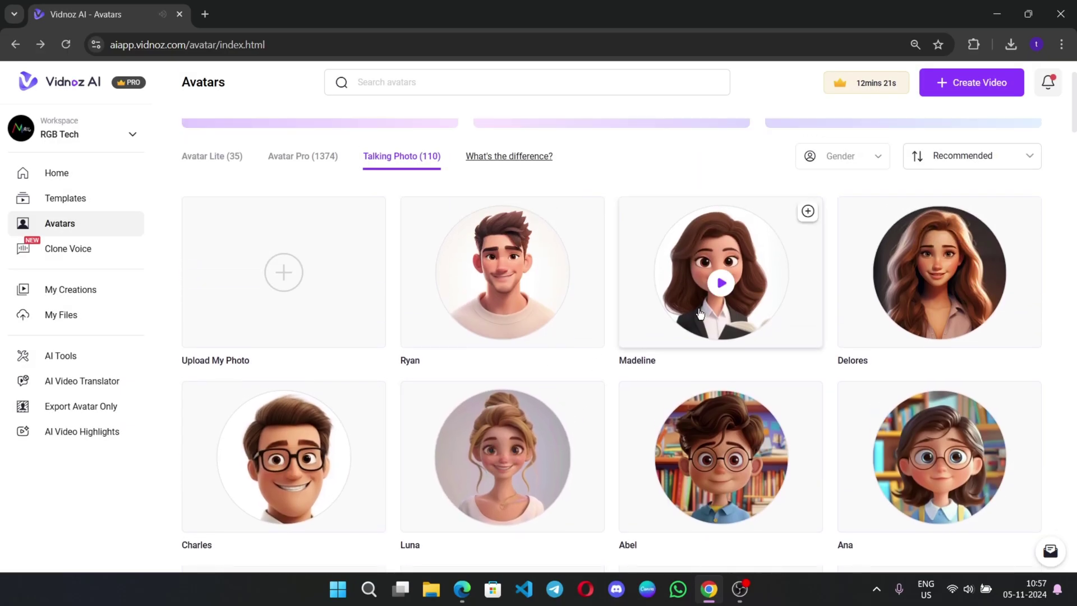
left_click(940, 268)
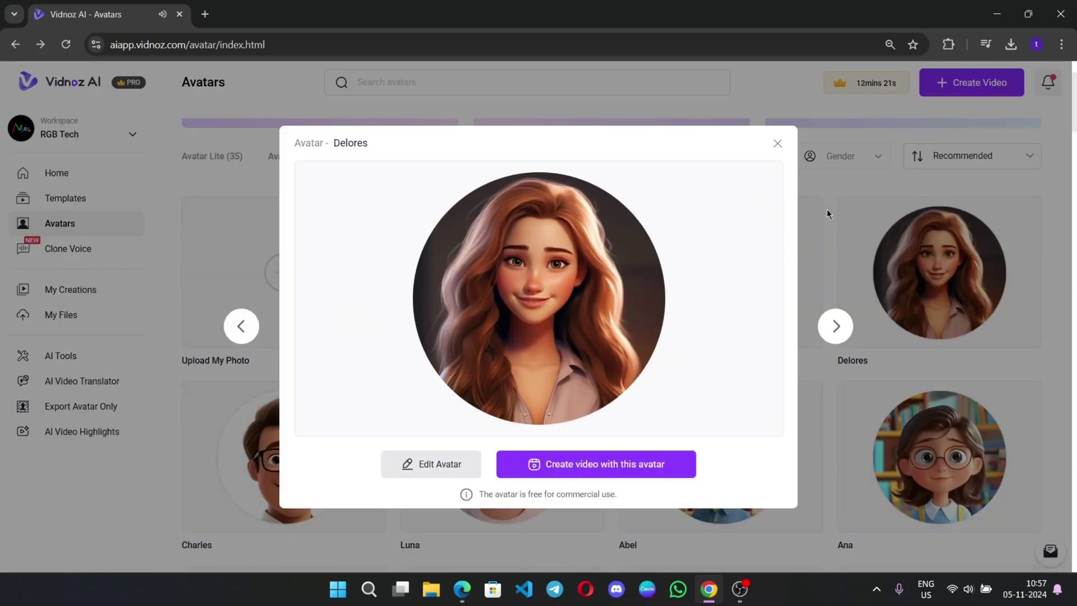
mouse_move(589, 473)
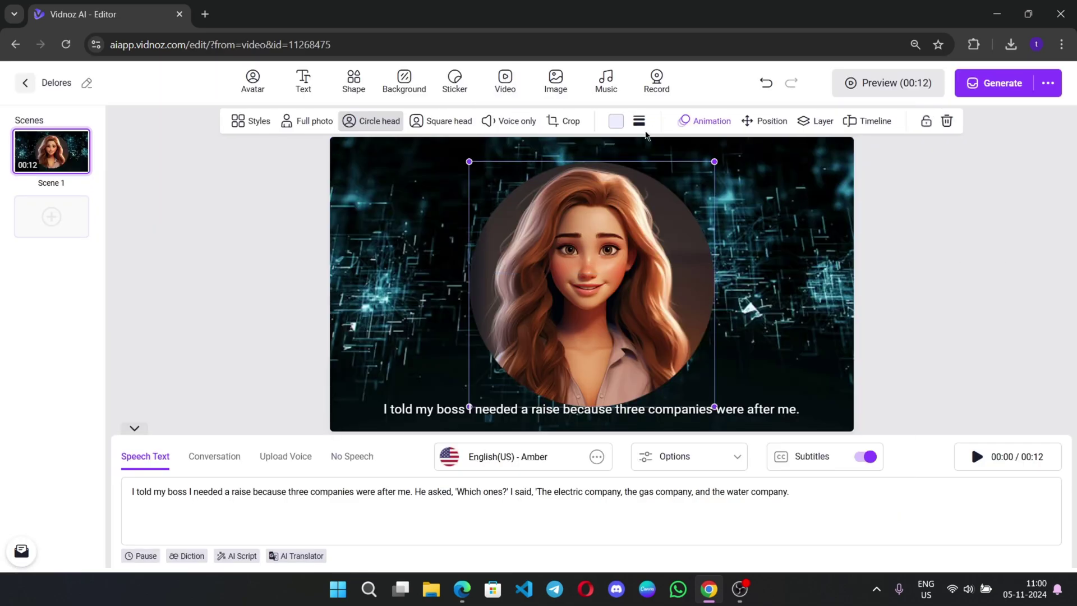
left_click(639, 121)
left_click_drag(679, 239, 643, 222)
left_click(630, 386)
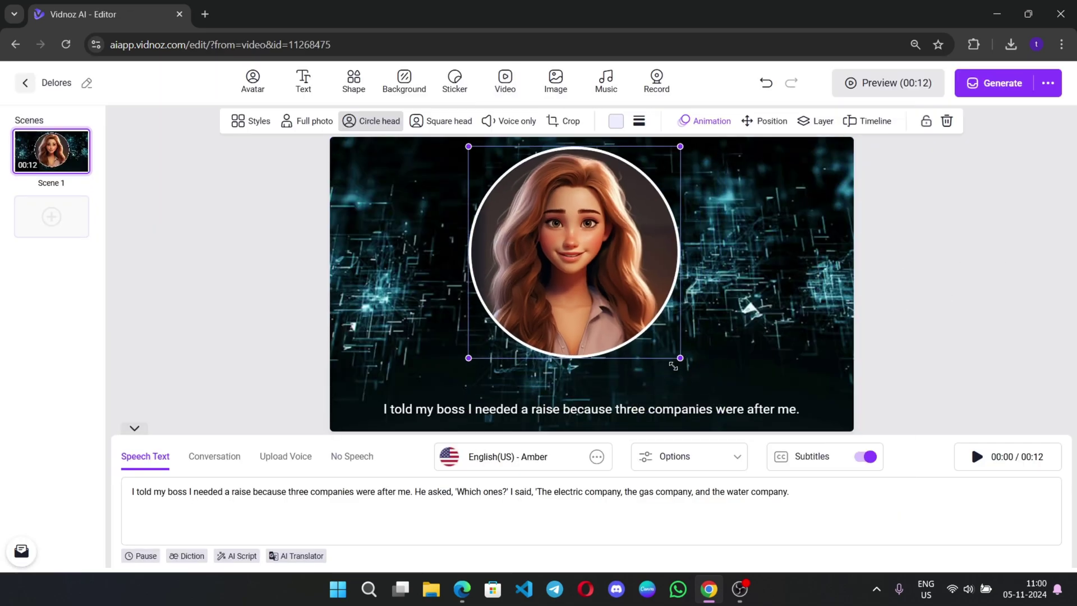
left_click(933, 315)
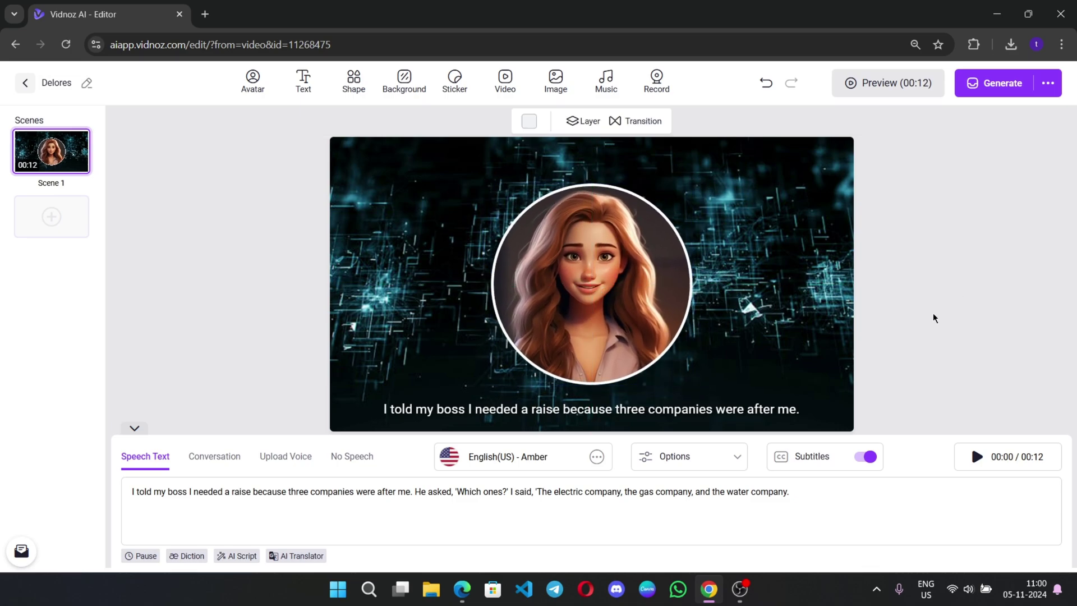
Step: Audition filtered female voices and switch Delores's voice to Glinda
left_click(594, 461)
left_click(629, 138)
left_click(634, 389)
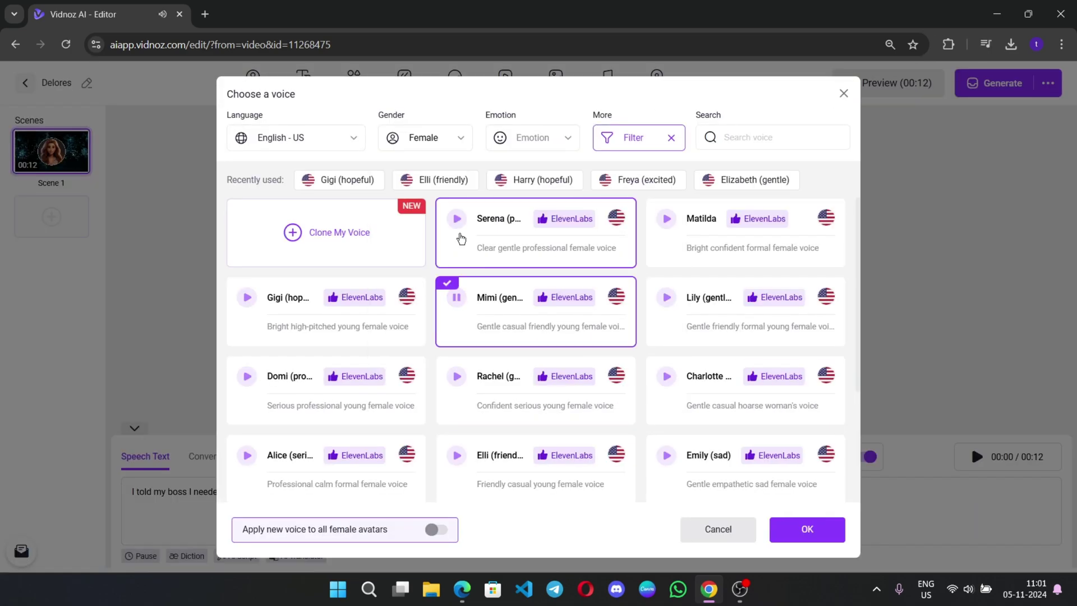
scroll(535, 337, "down", 2)
left_click(246, 361)
left_click(460, 367)
scroll(765, 481, "down", 1)
left_click(454, 364)
left_click(807, 529)
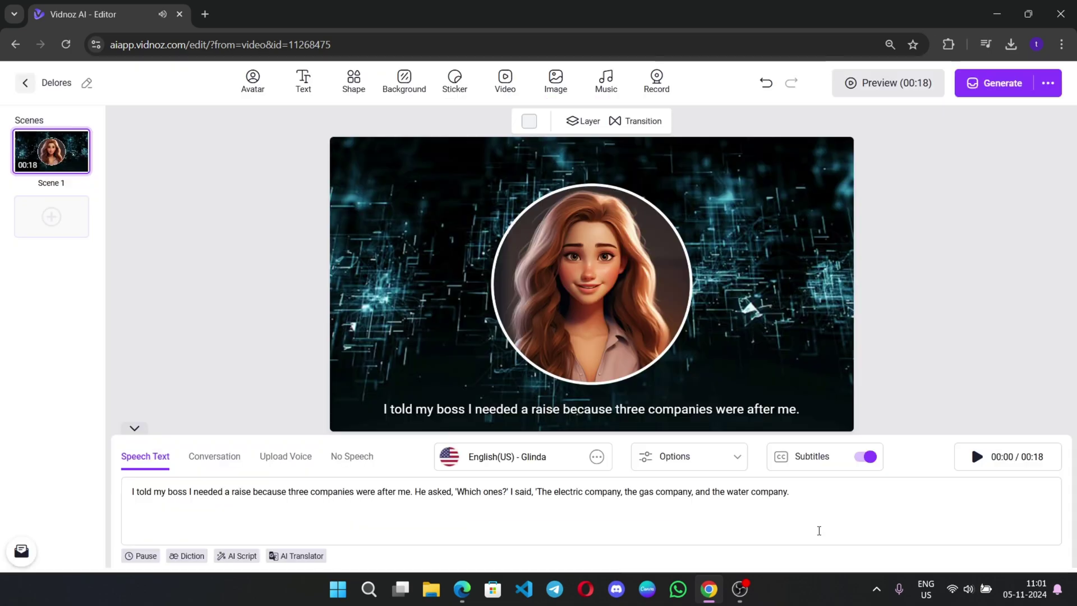
left_click(976, 455)
Step: Generate the Delores joke talking-photo video
left_click(990, 117)
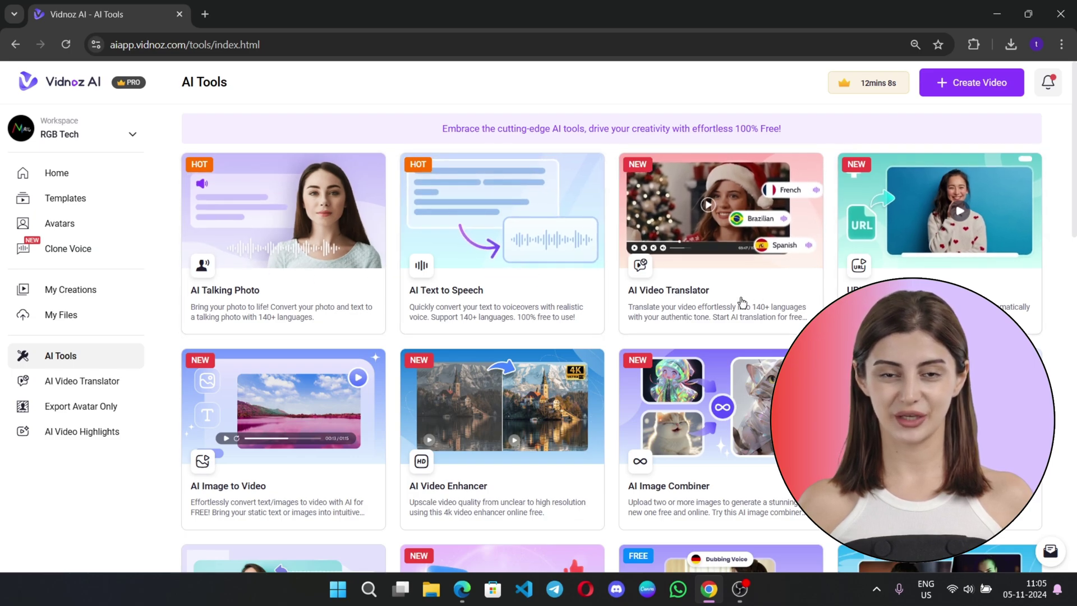
Step: Scroll through the AI Tools page to review every tool card, down to AI Cartoon Generator
scroll(475, 453, "down", 3)
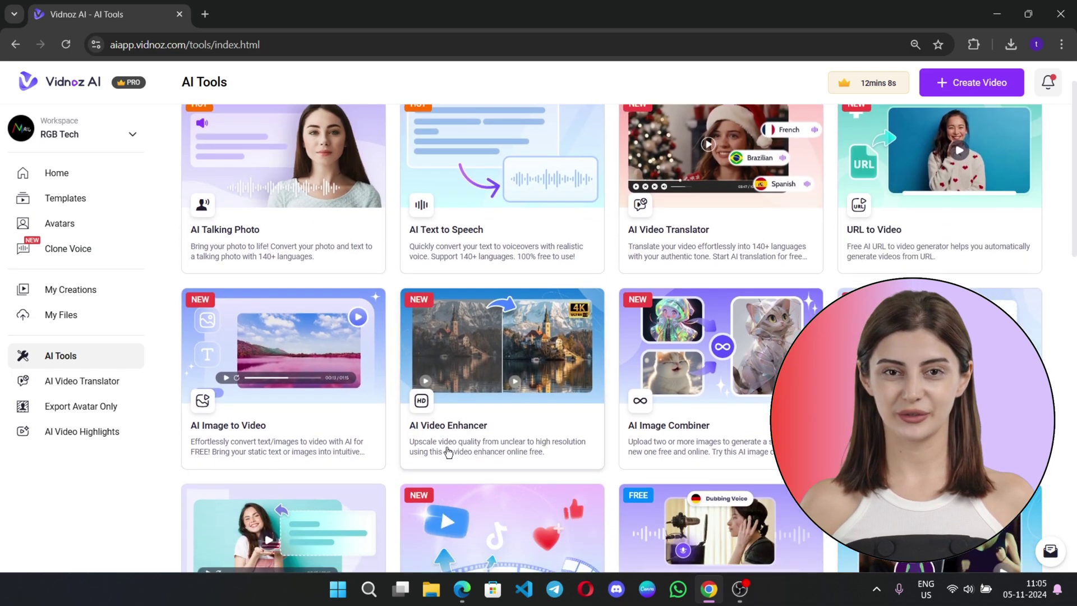
scroll(333, 433, "down", 2)
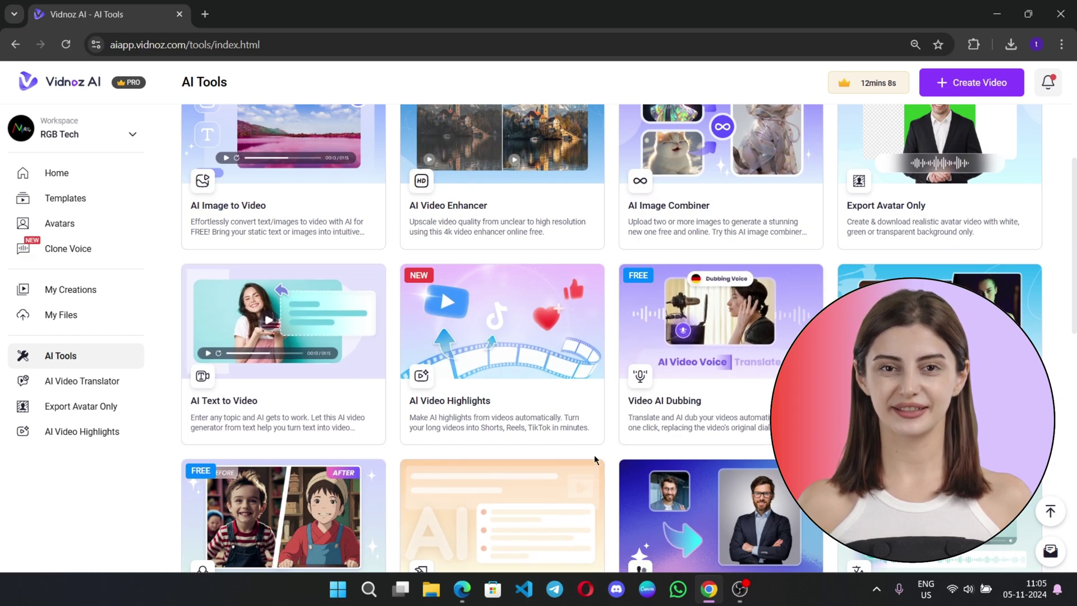
scroll(713, 418, "down", 7)
scroll(728, 400, "down", 4)
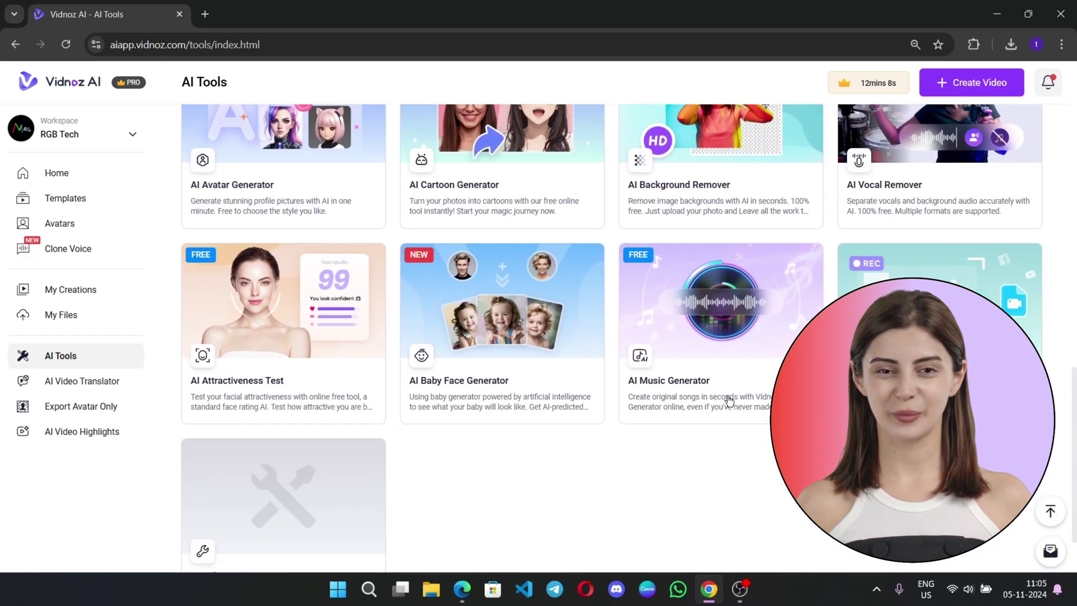
scroll(533, 389, "up", 7)
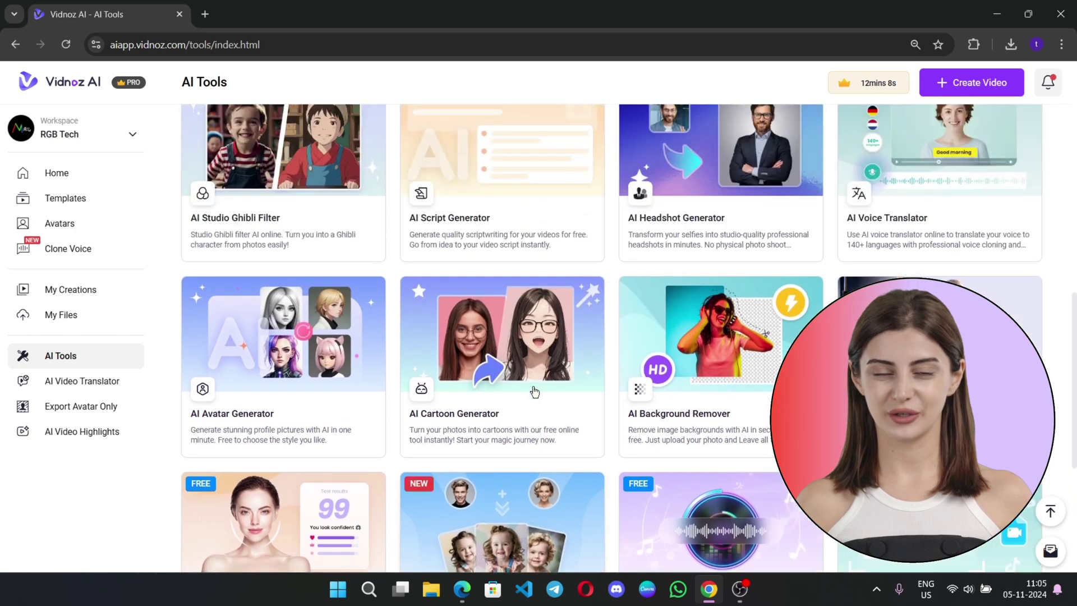